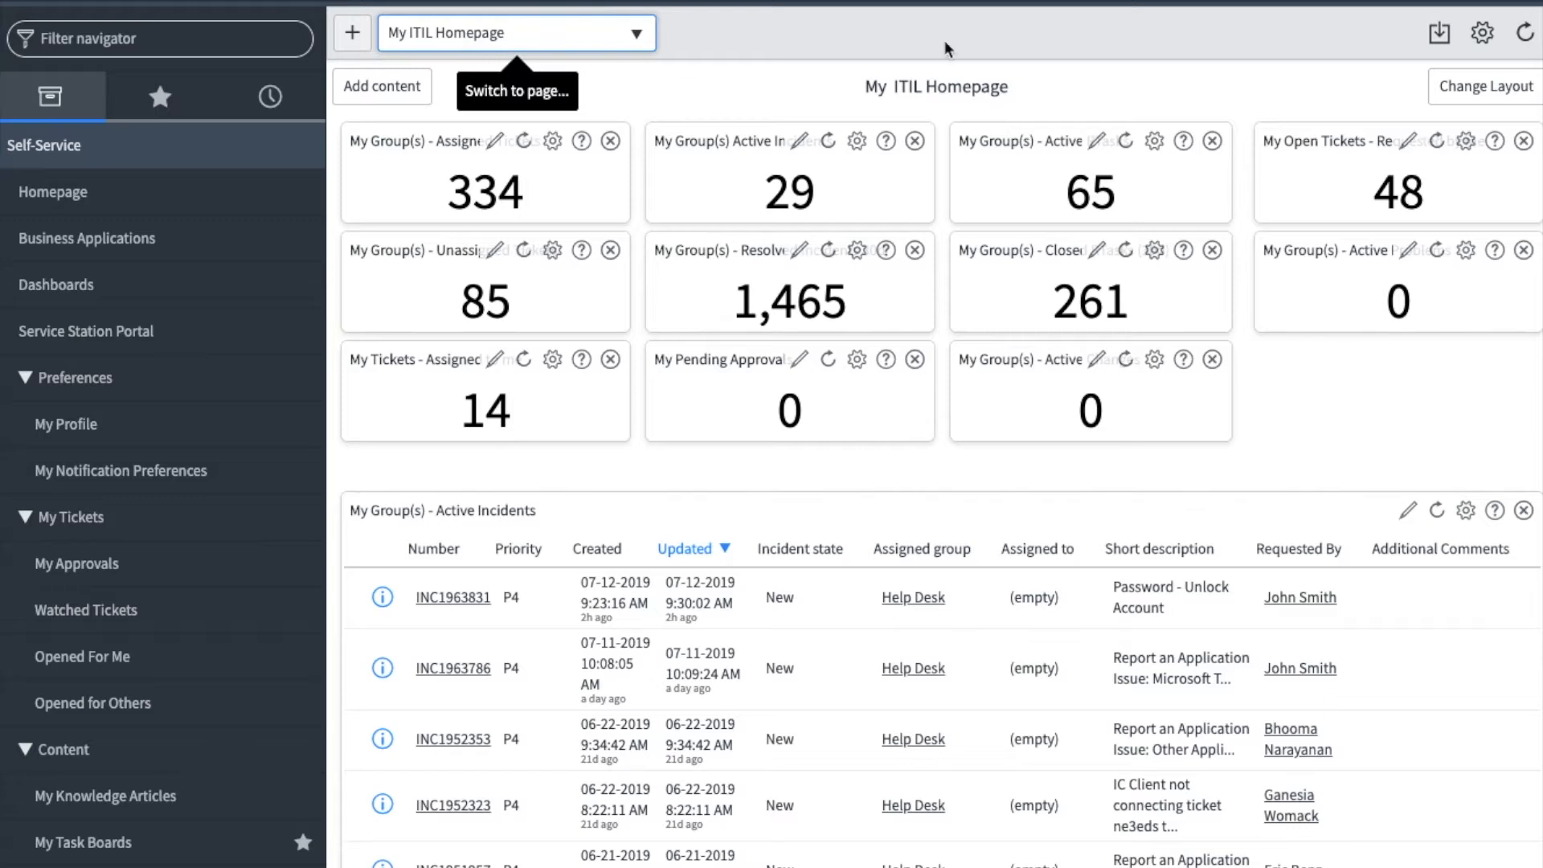
- Review the General and Forms pages of the system settings, including the Home, Date/Time and Tabbed forms options
click(1478, 32)
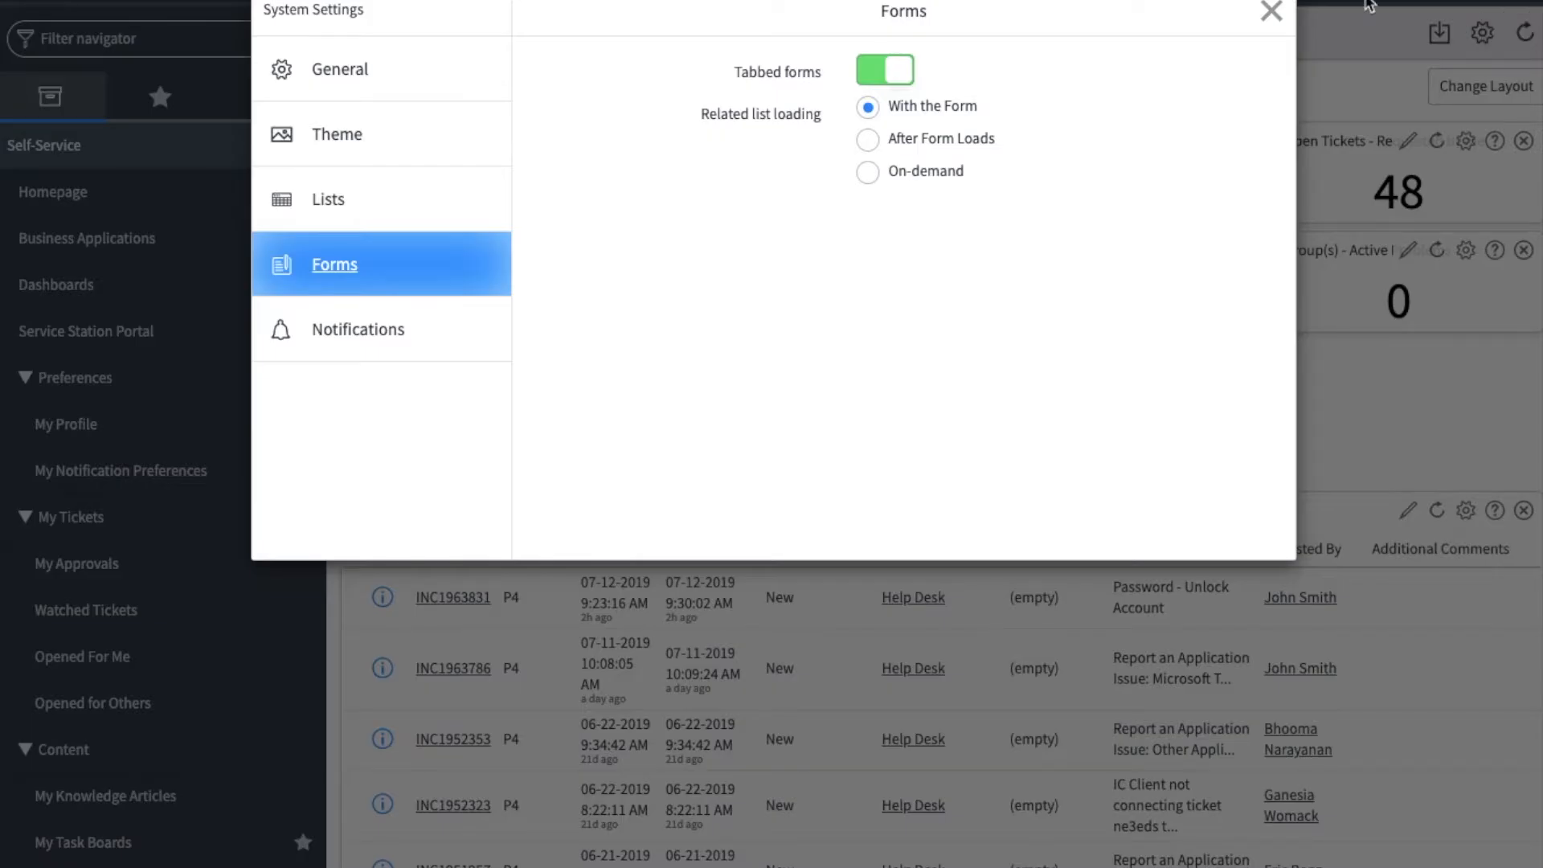
click(378, 72)
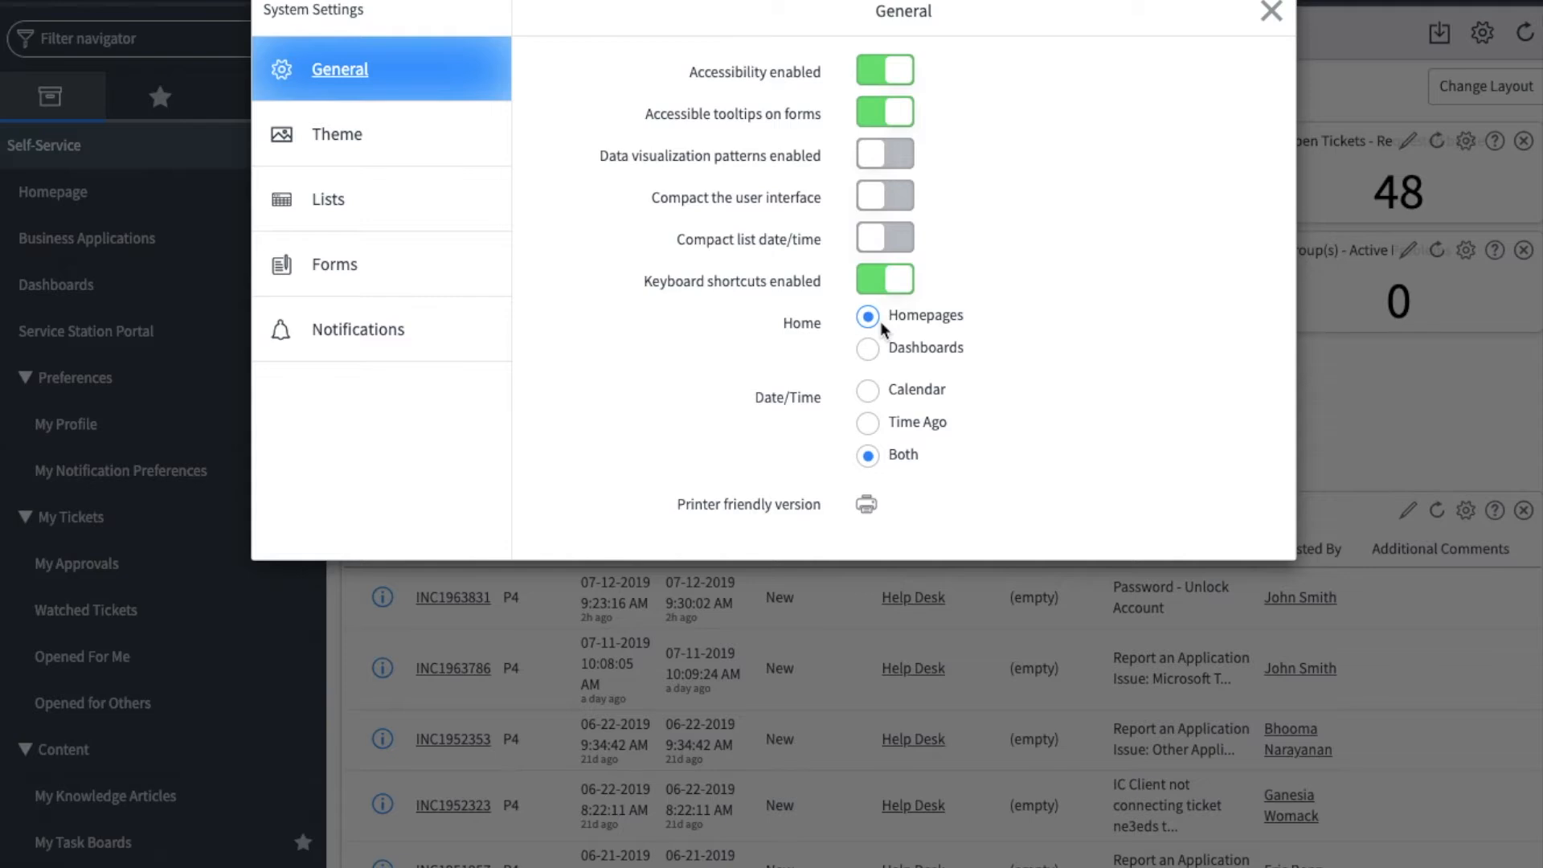
click(378, 273)
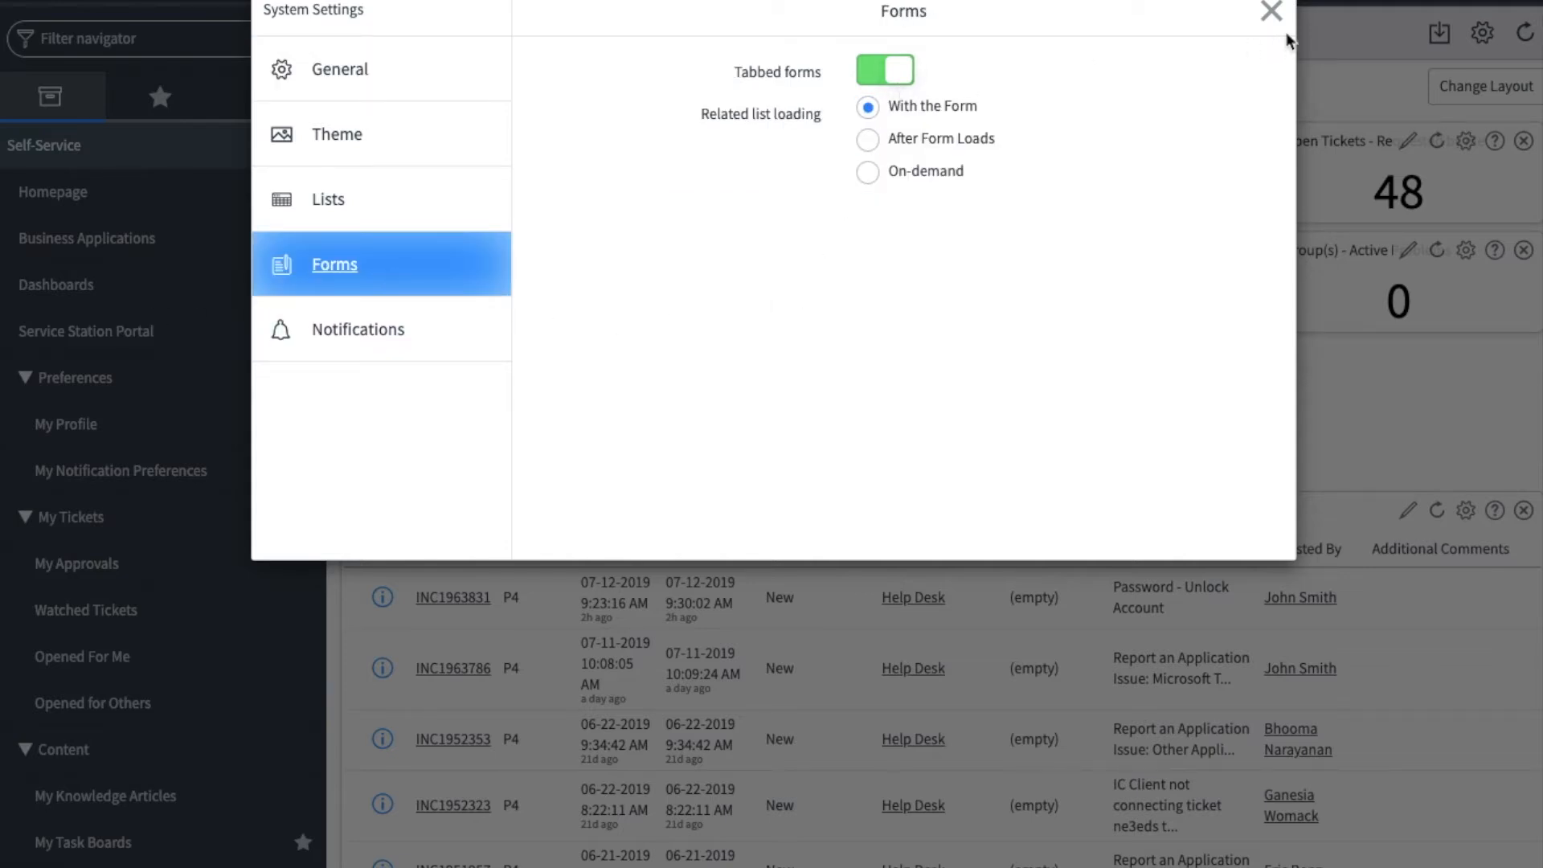
click(1271, 11)
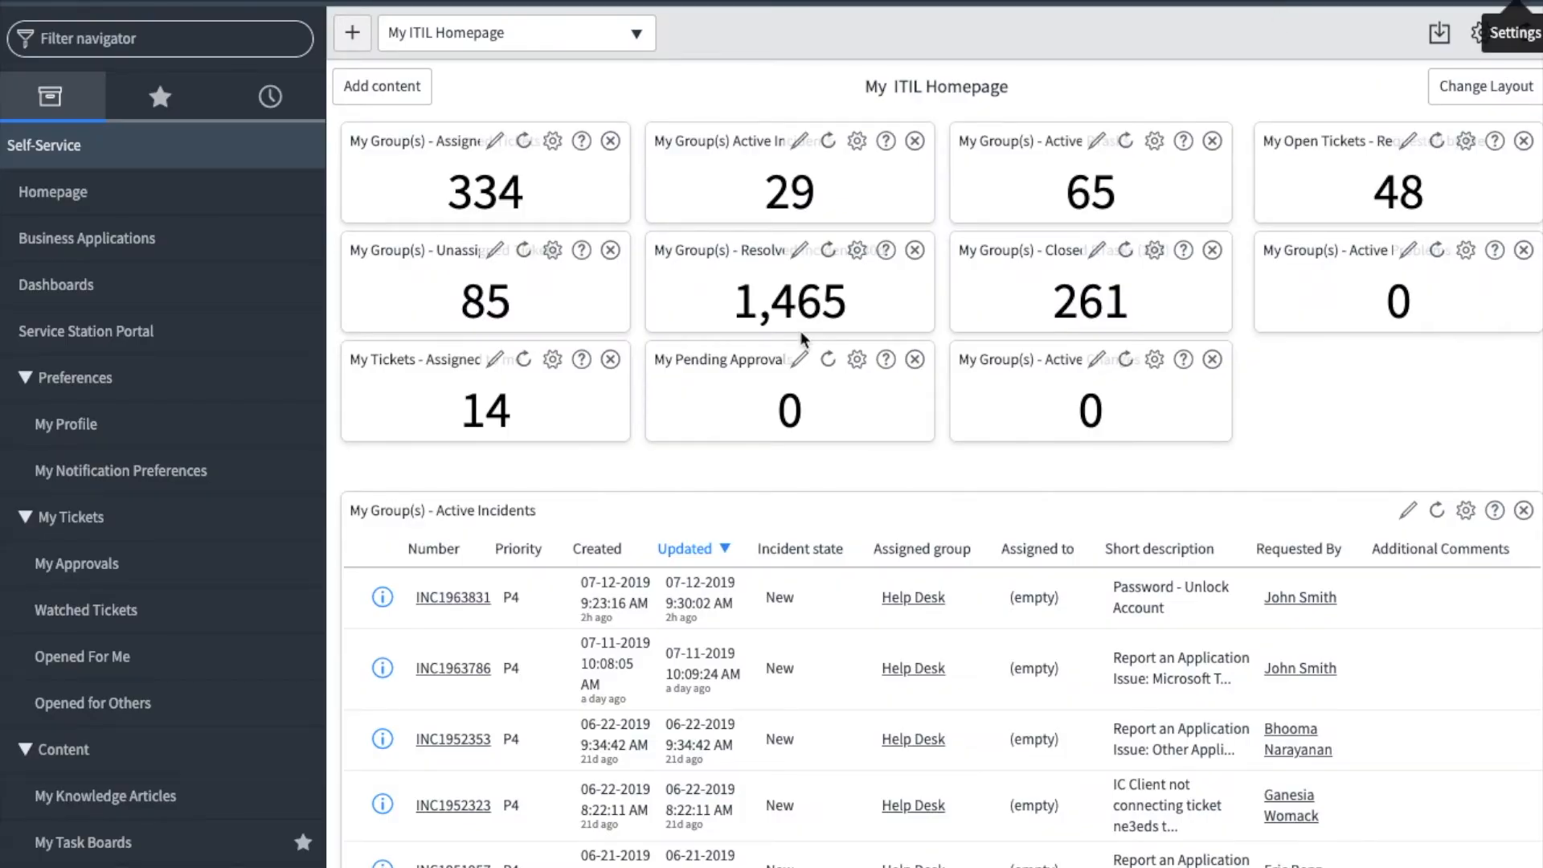
- Browse the list of available homepages without switching away from My ITIL Homepage
click(537, 35)
scroll(527, 274, down, 5)
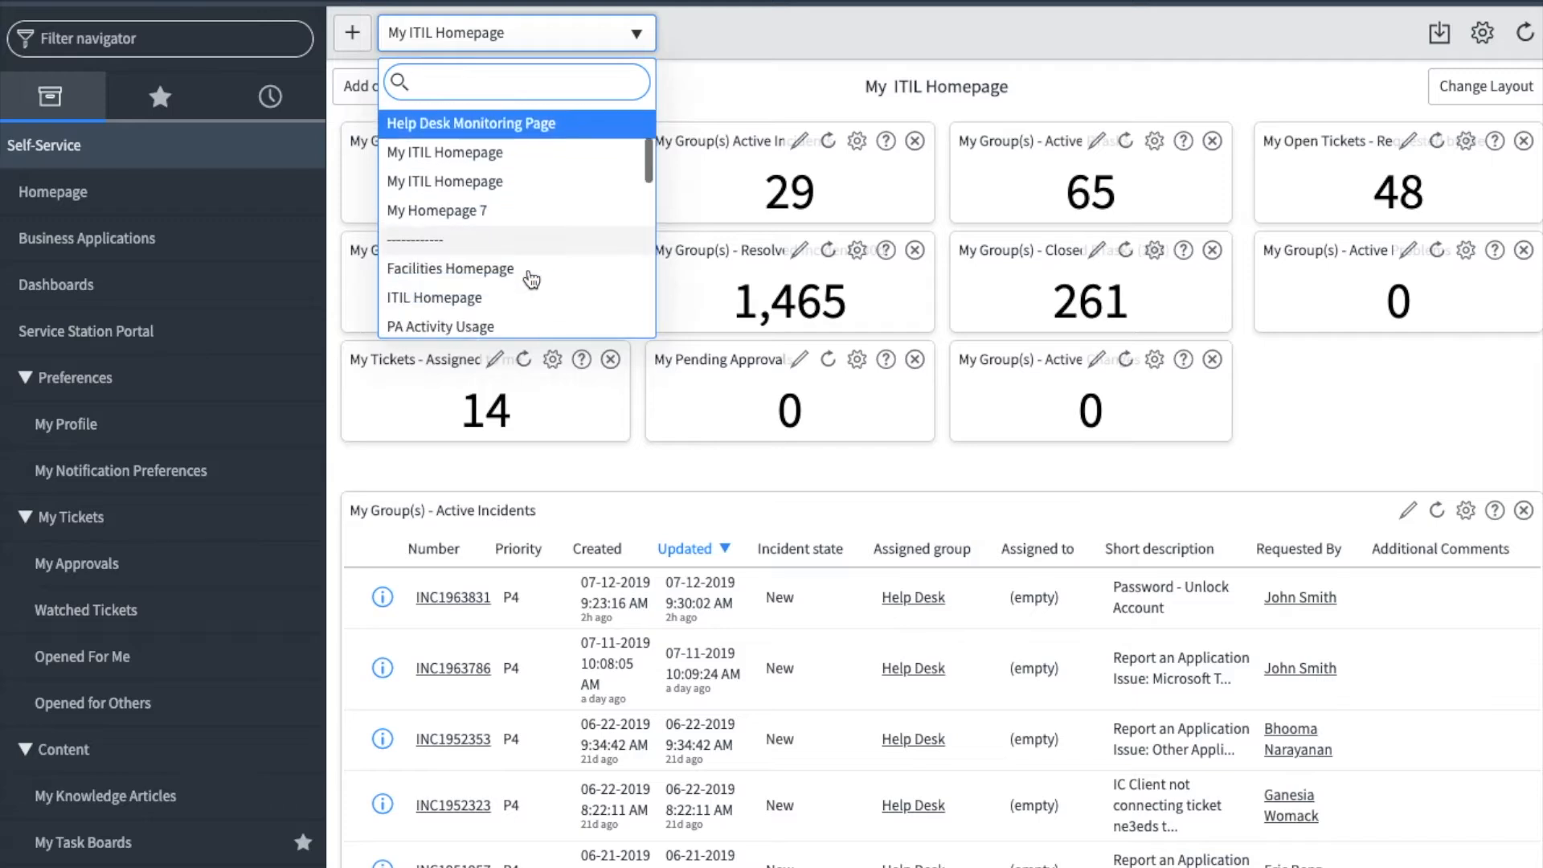
scroll(437, 141, up, 1)
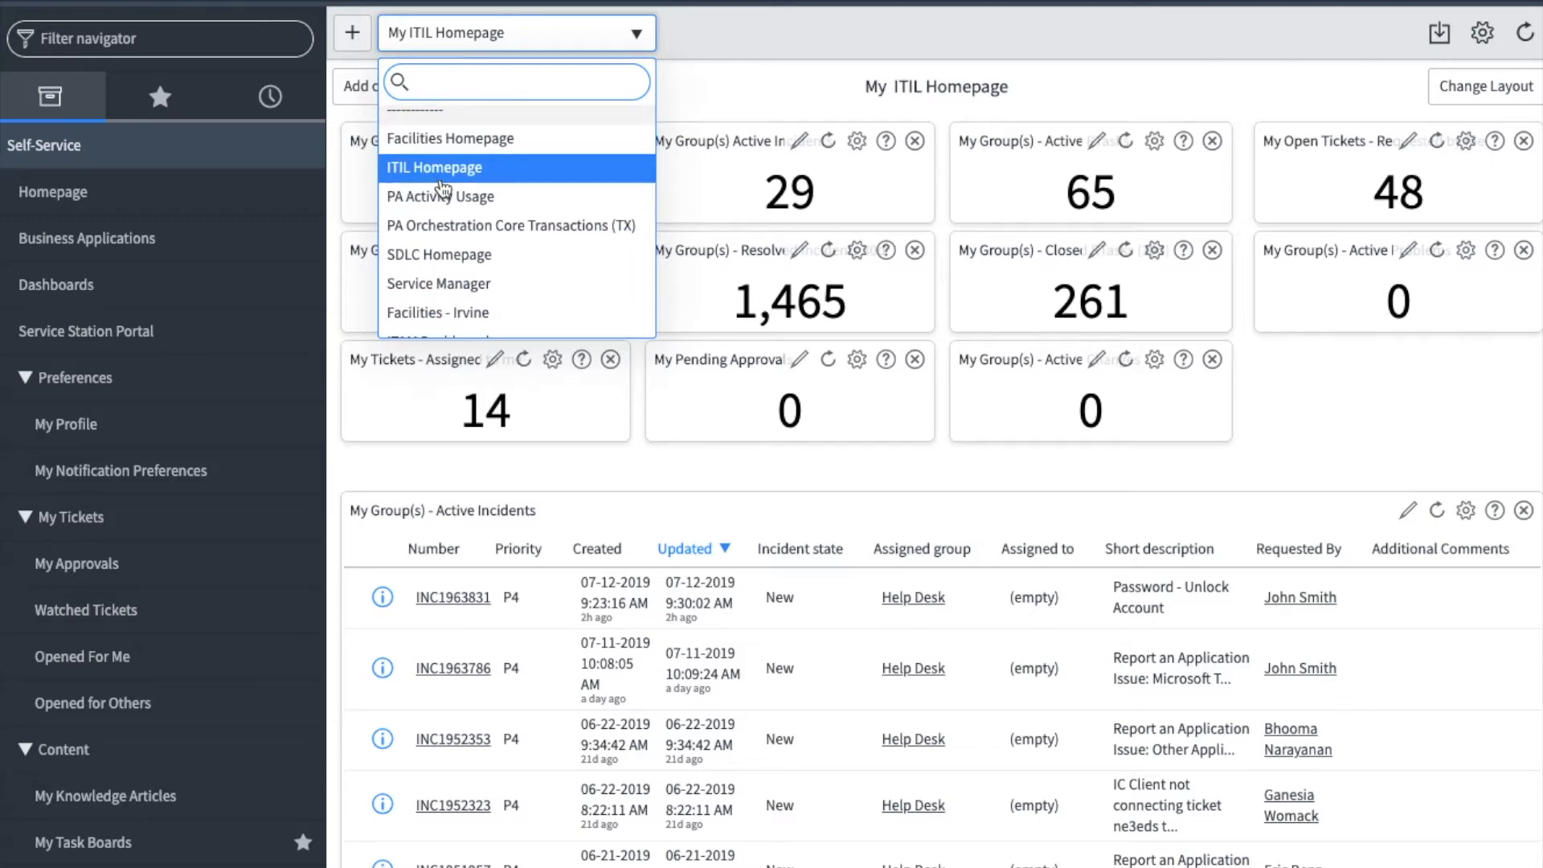
click(754, 37)
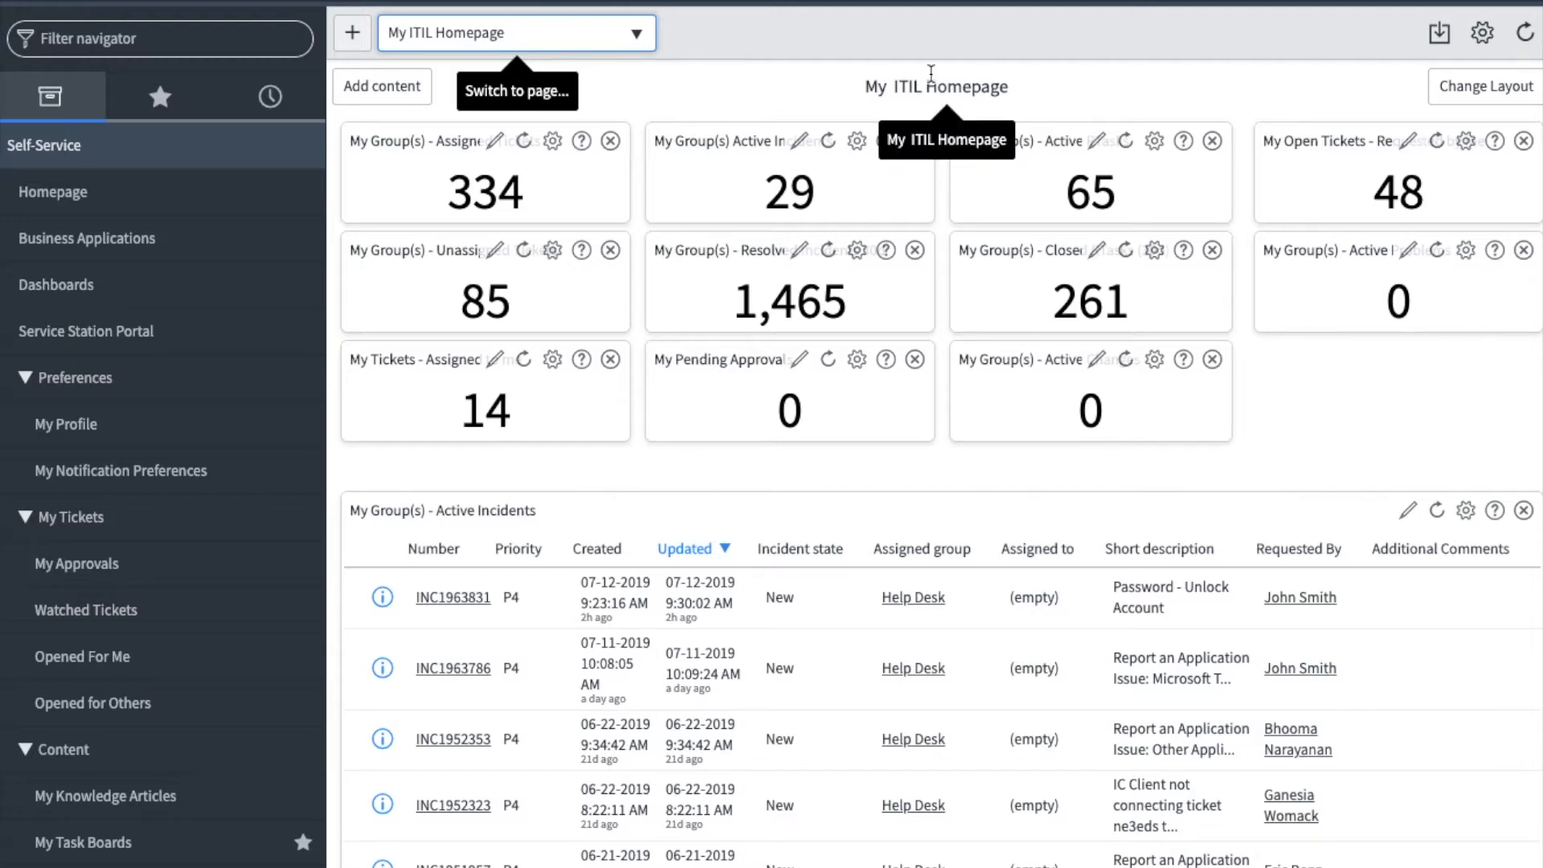
- Open the newest Password - Unlock Account incident from the group's active incidents and preview the contact's user record
scroll(770, 614, down, 3)
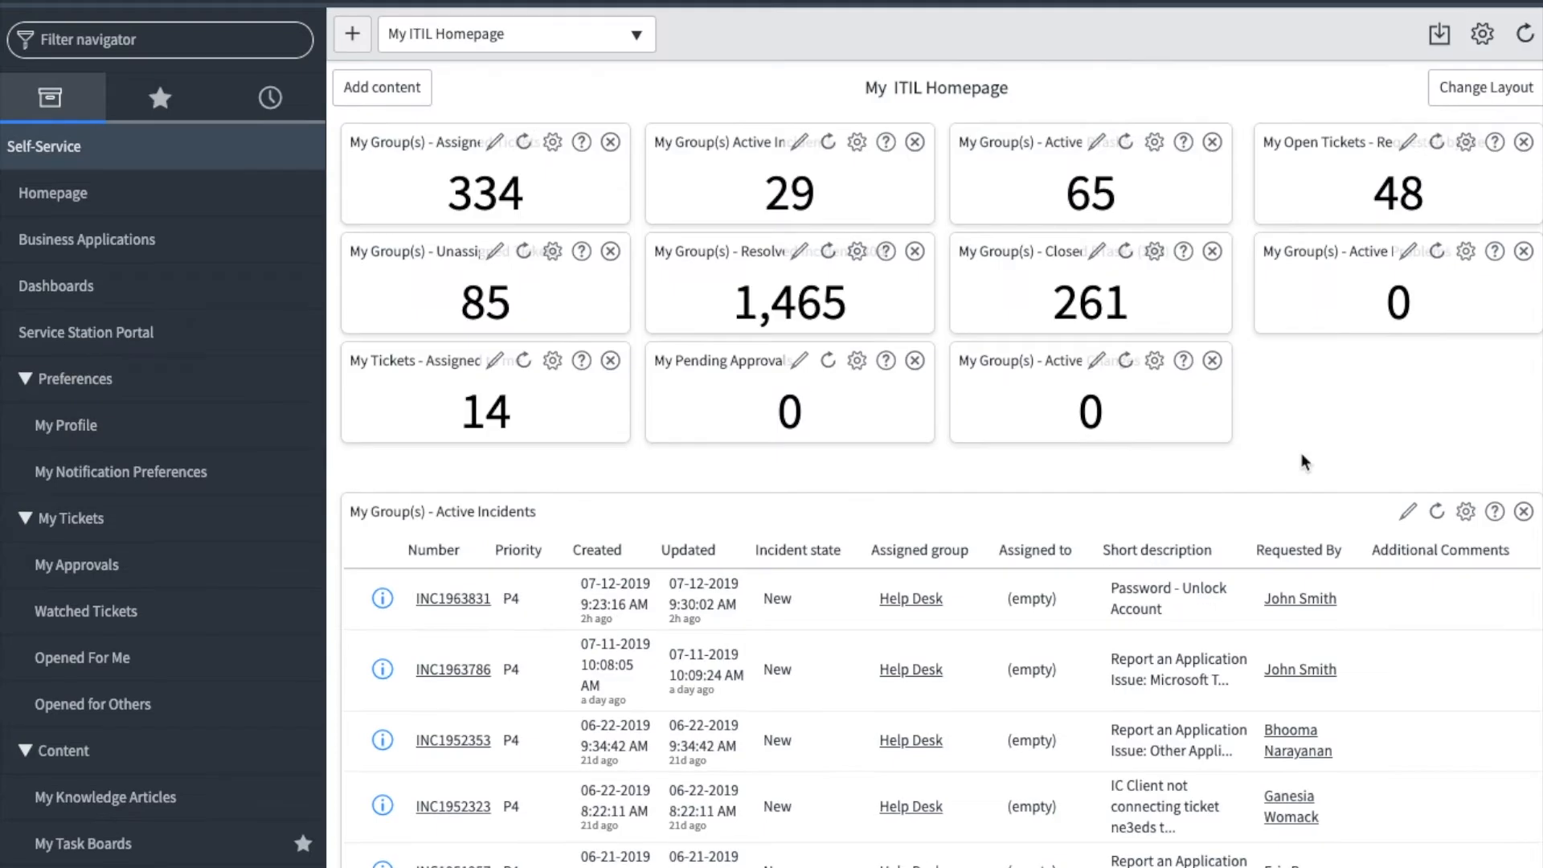
click(455, 599)
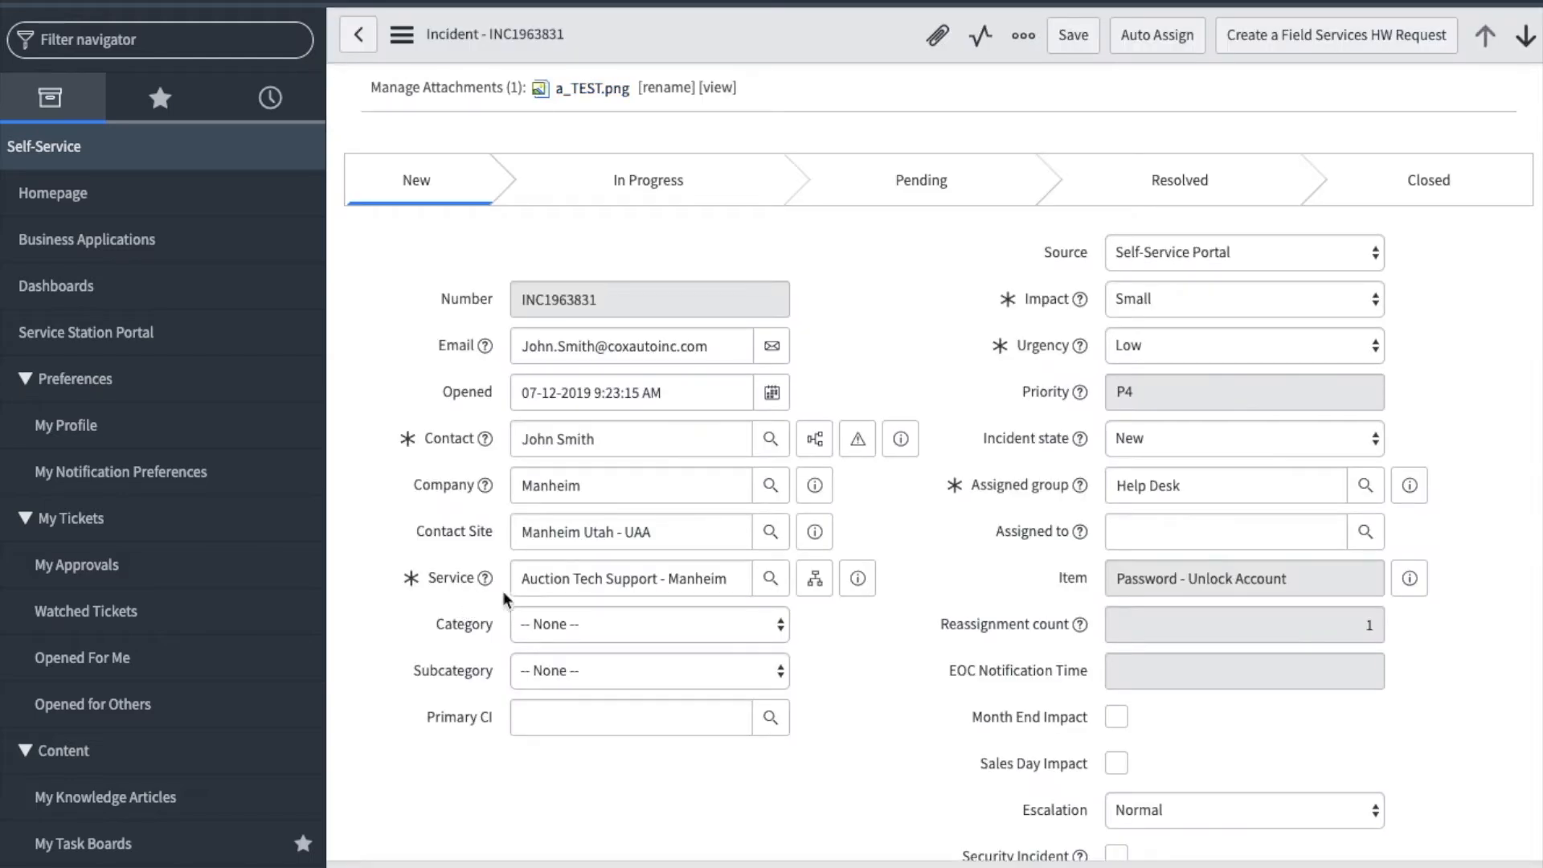
mouse_move(714, 399)
click(899, 448)
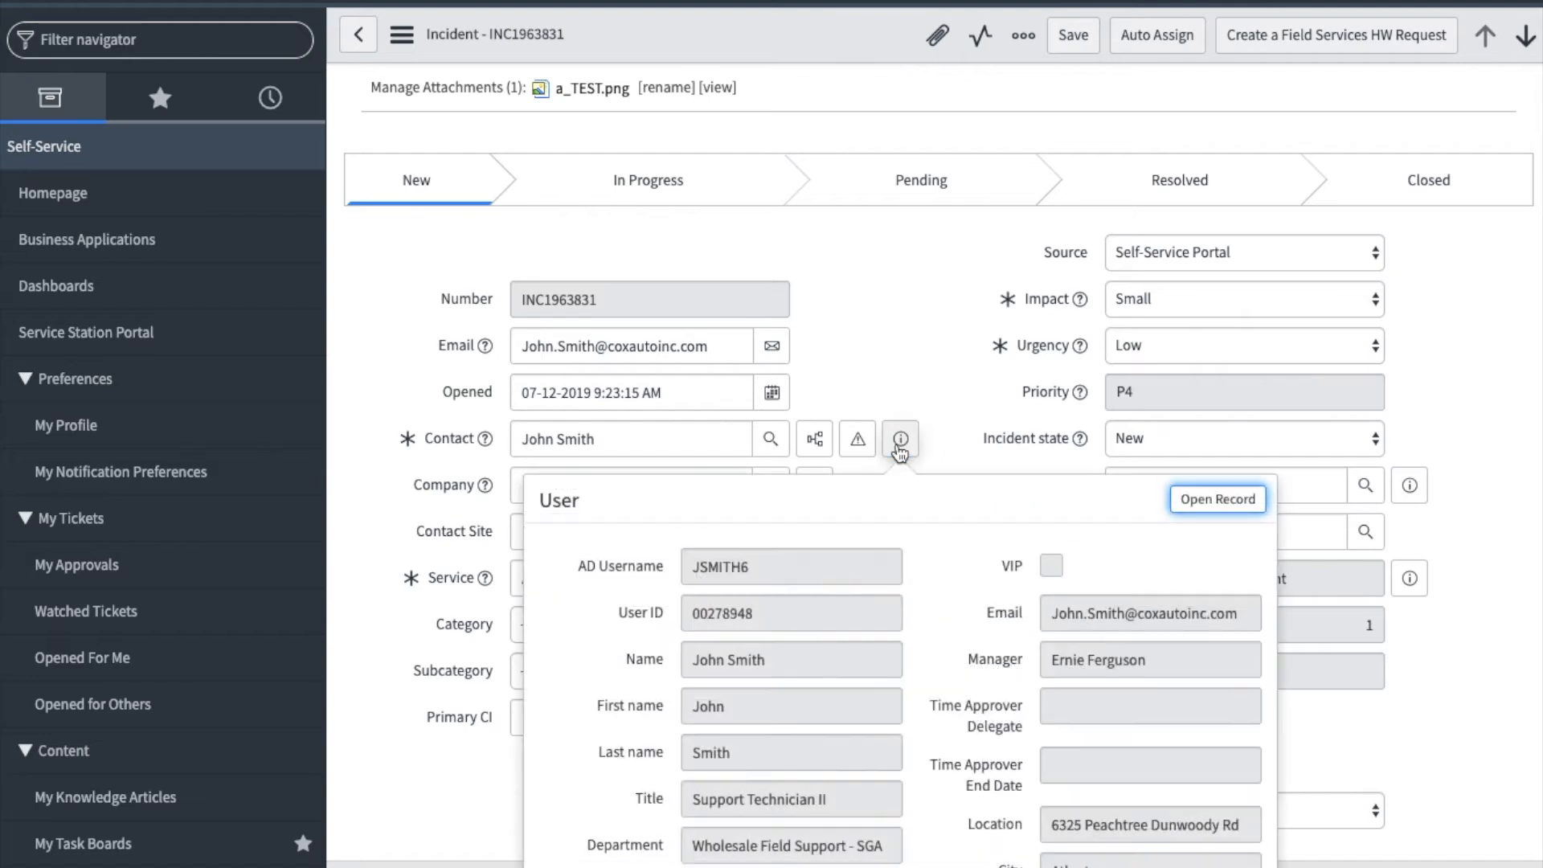
scroll(898, 447, down, 5)
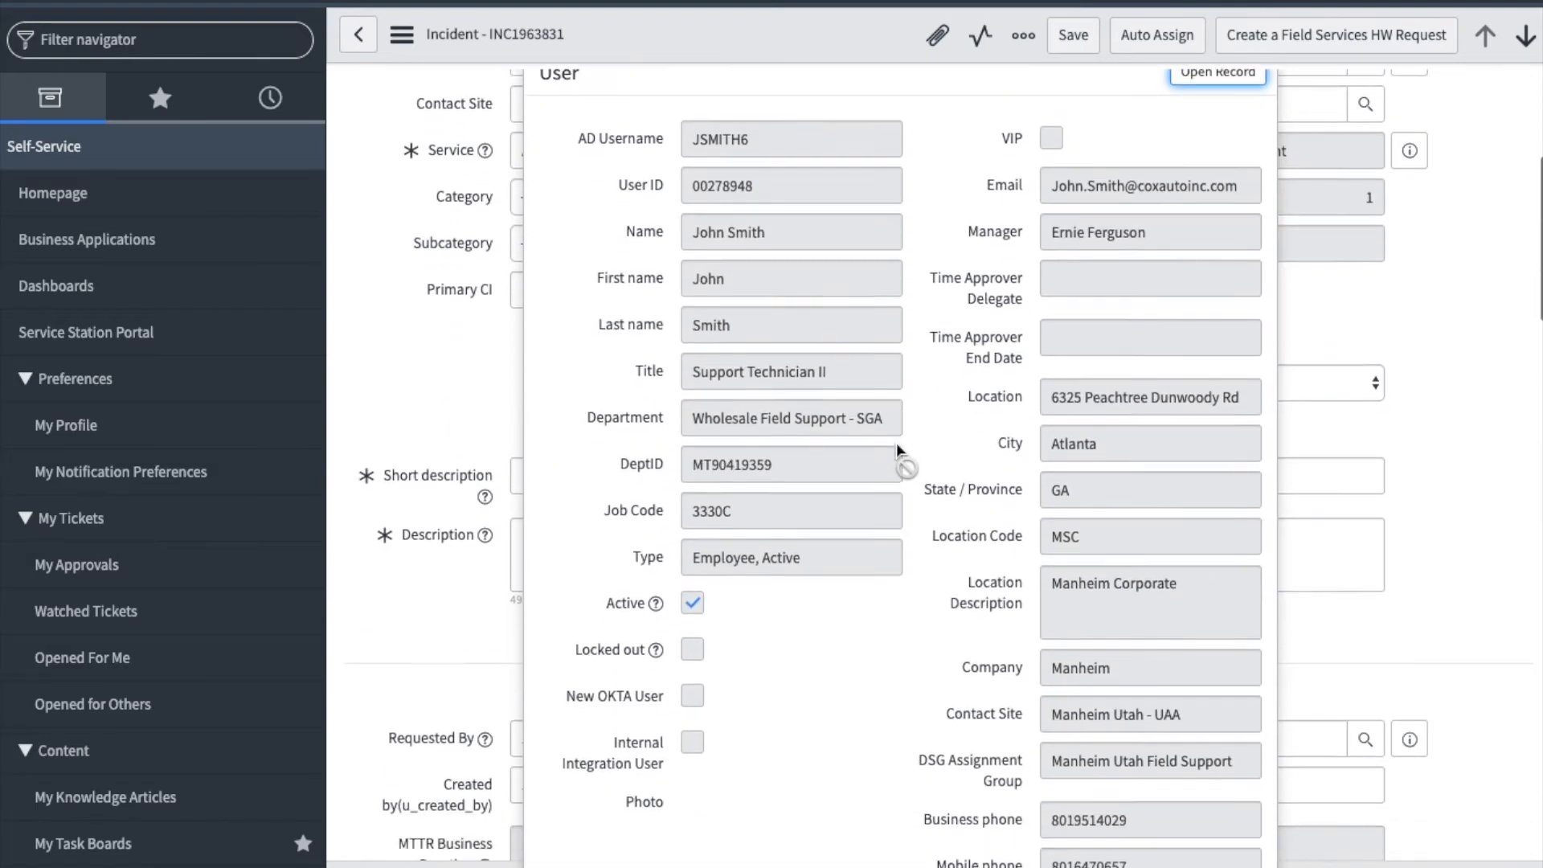
scroll(896, 442, up, 5)
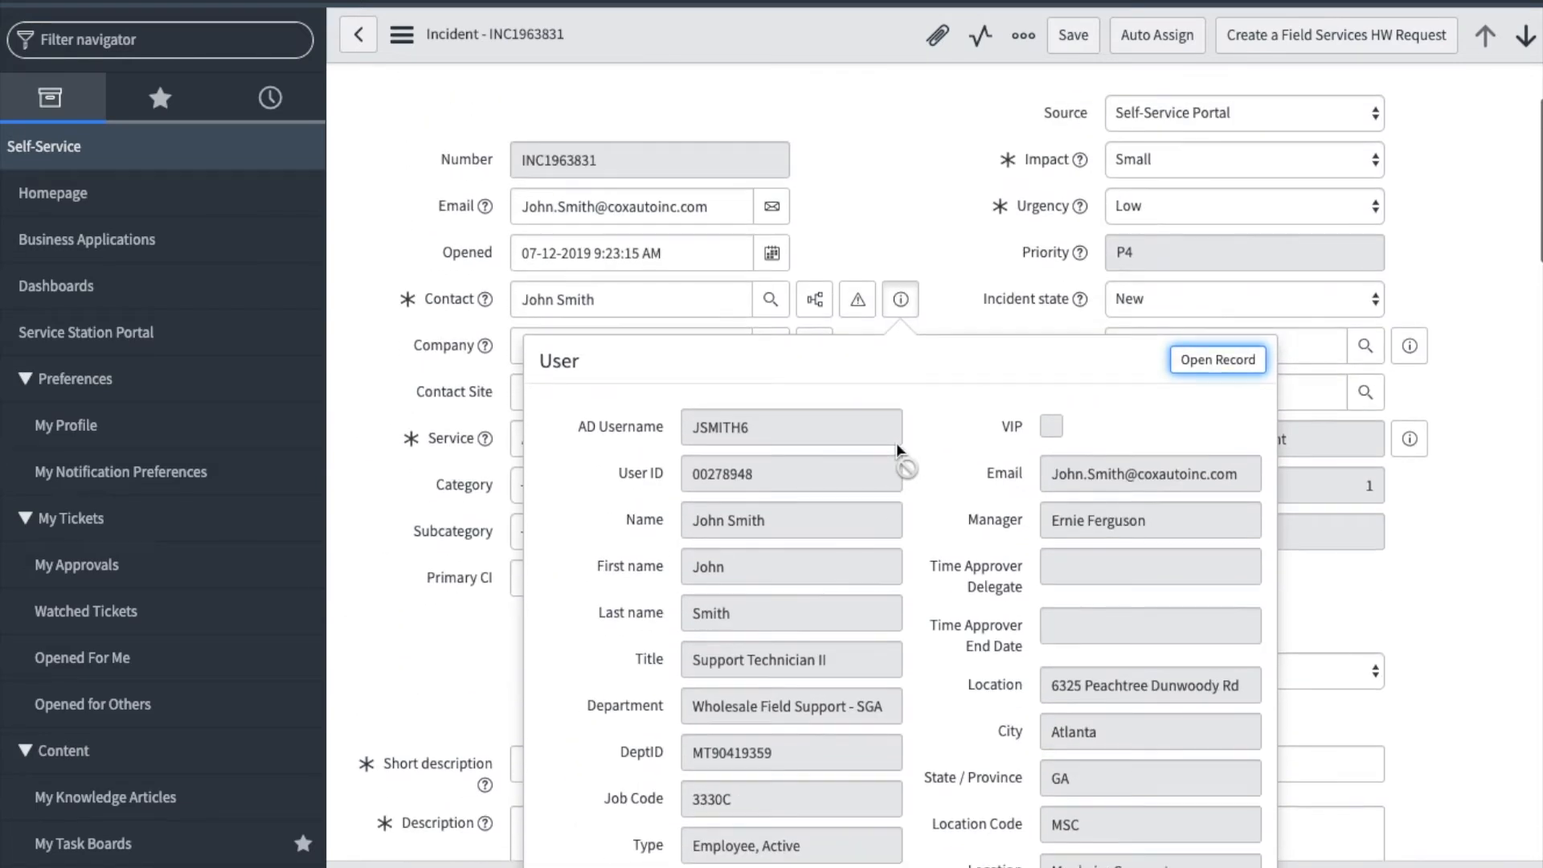
click(905, 213)
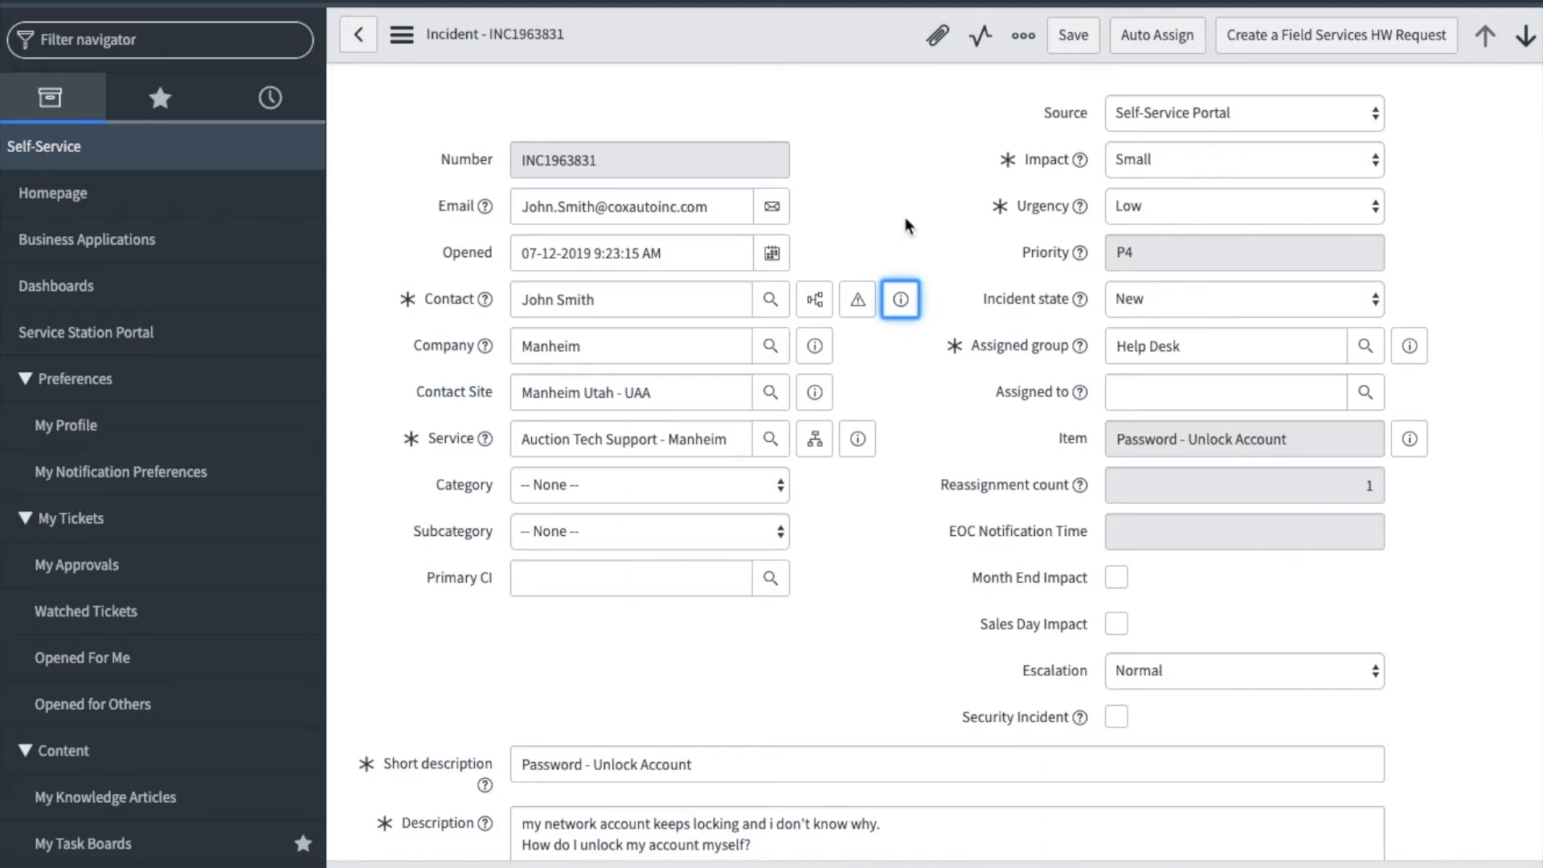
- Review the records related to the incident's contact and the options available for Incident state
click(816, 313)
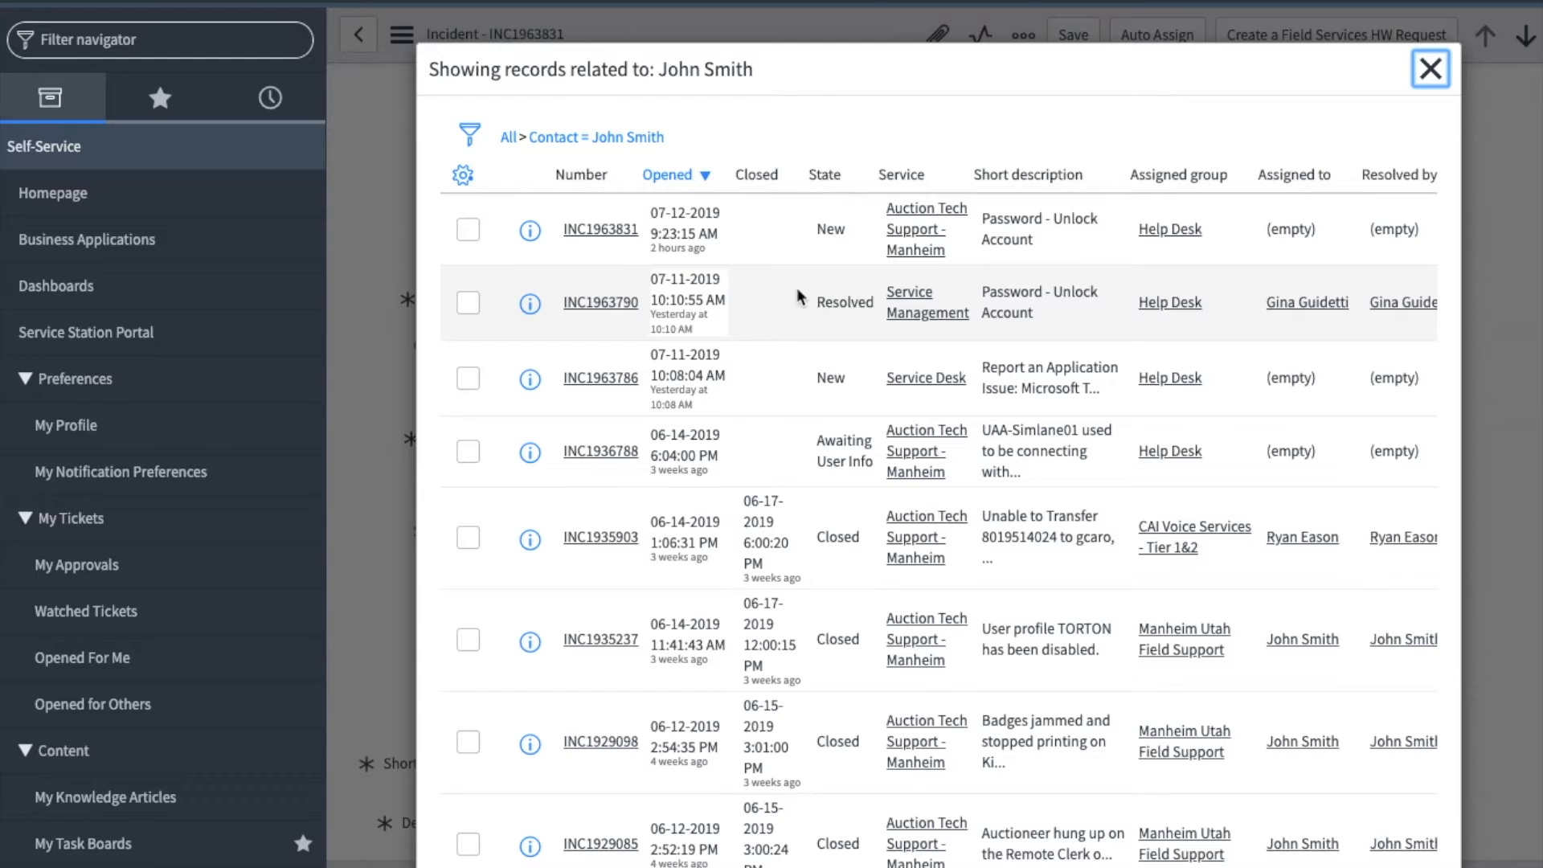
click(1430, 74)
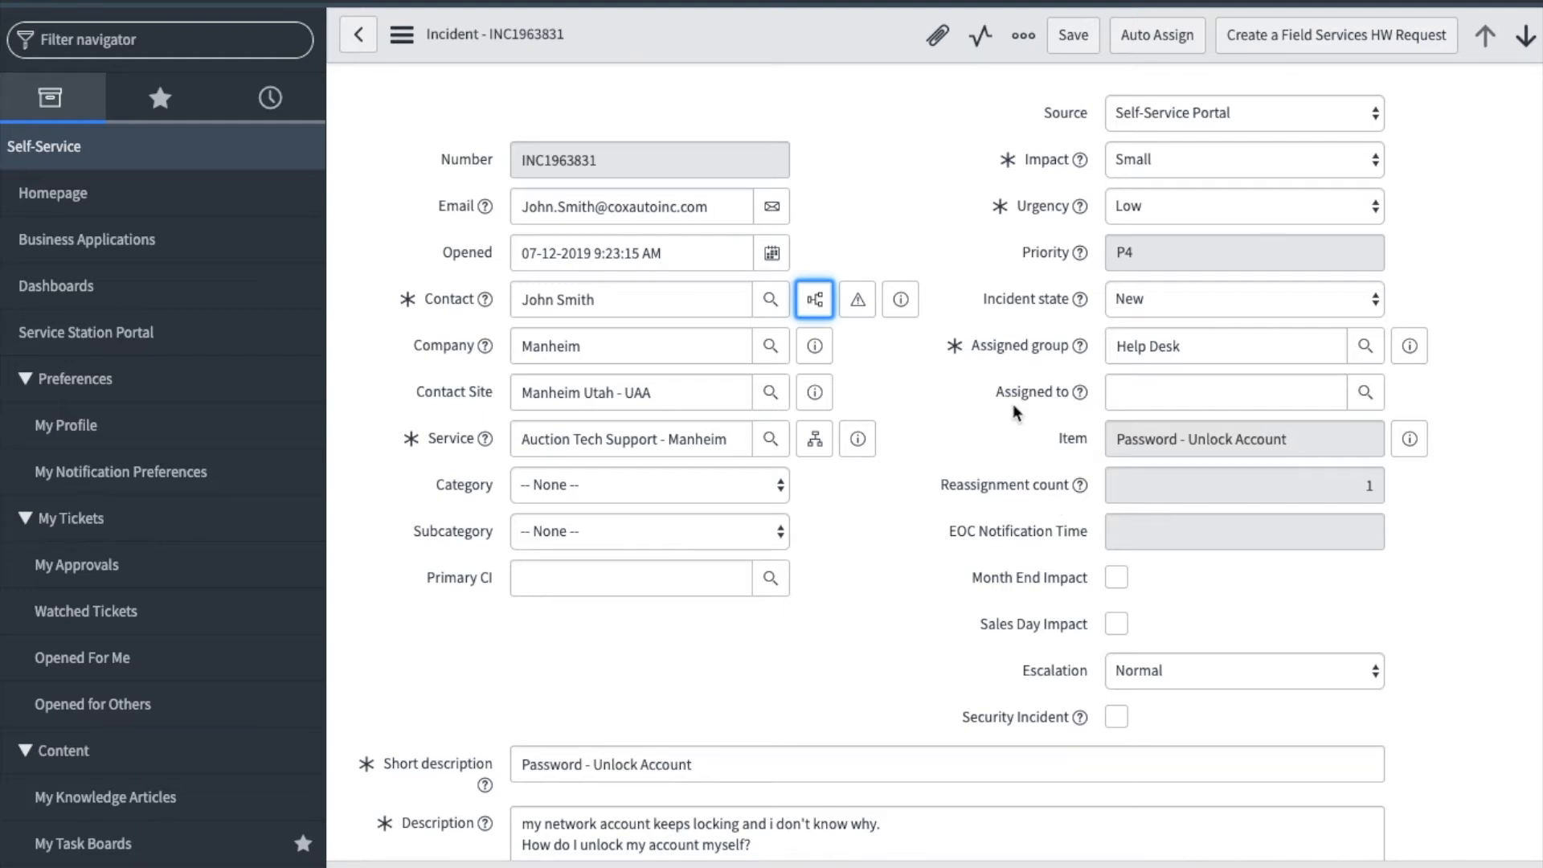
click(1171, 312)
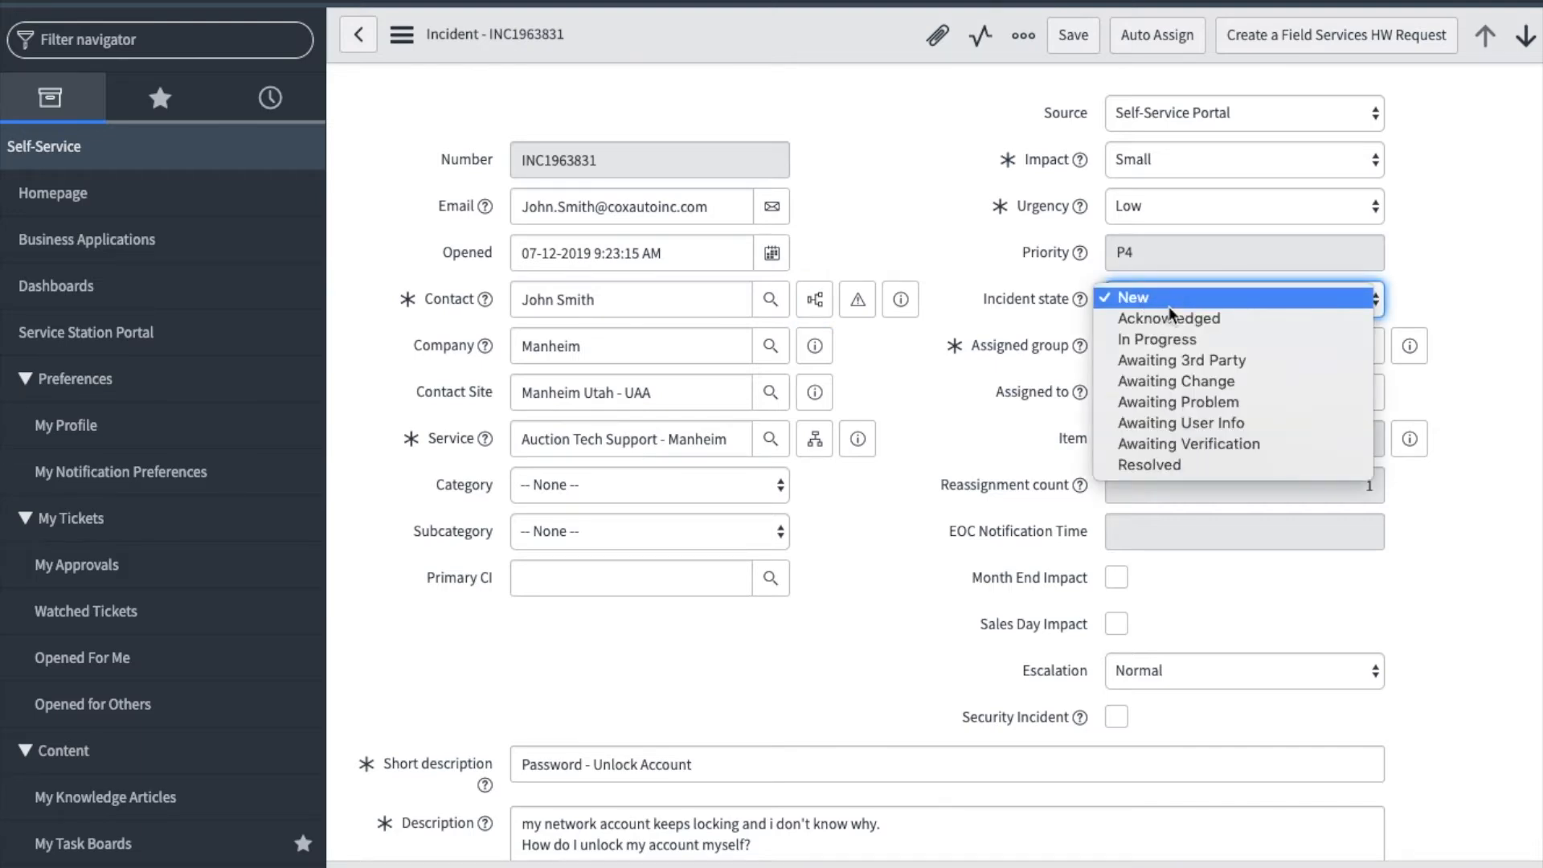
click(1042, 315)
- Read the incident's description and expand the Knowledge results to review the suggested articles, and collapse them again
scroll(715, 685, down, 1)
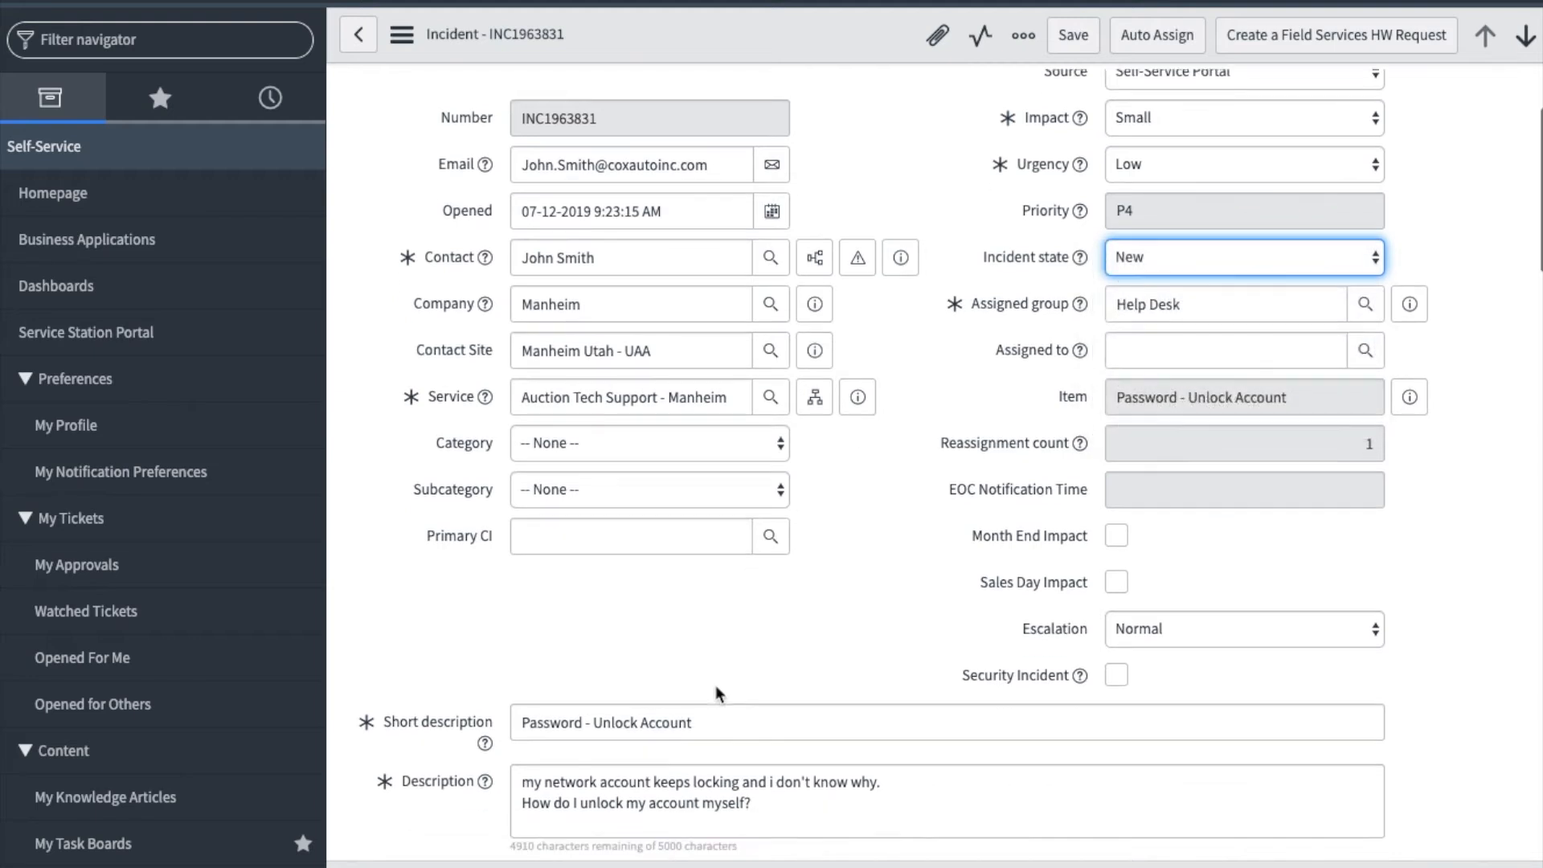
scroll(715, 685, down, 1)
scroll(715, 680, down, 3)
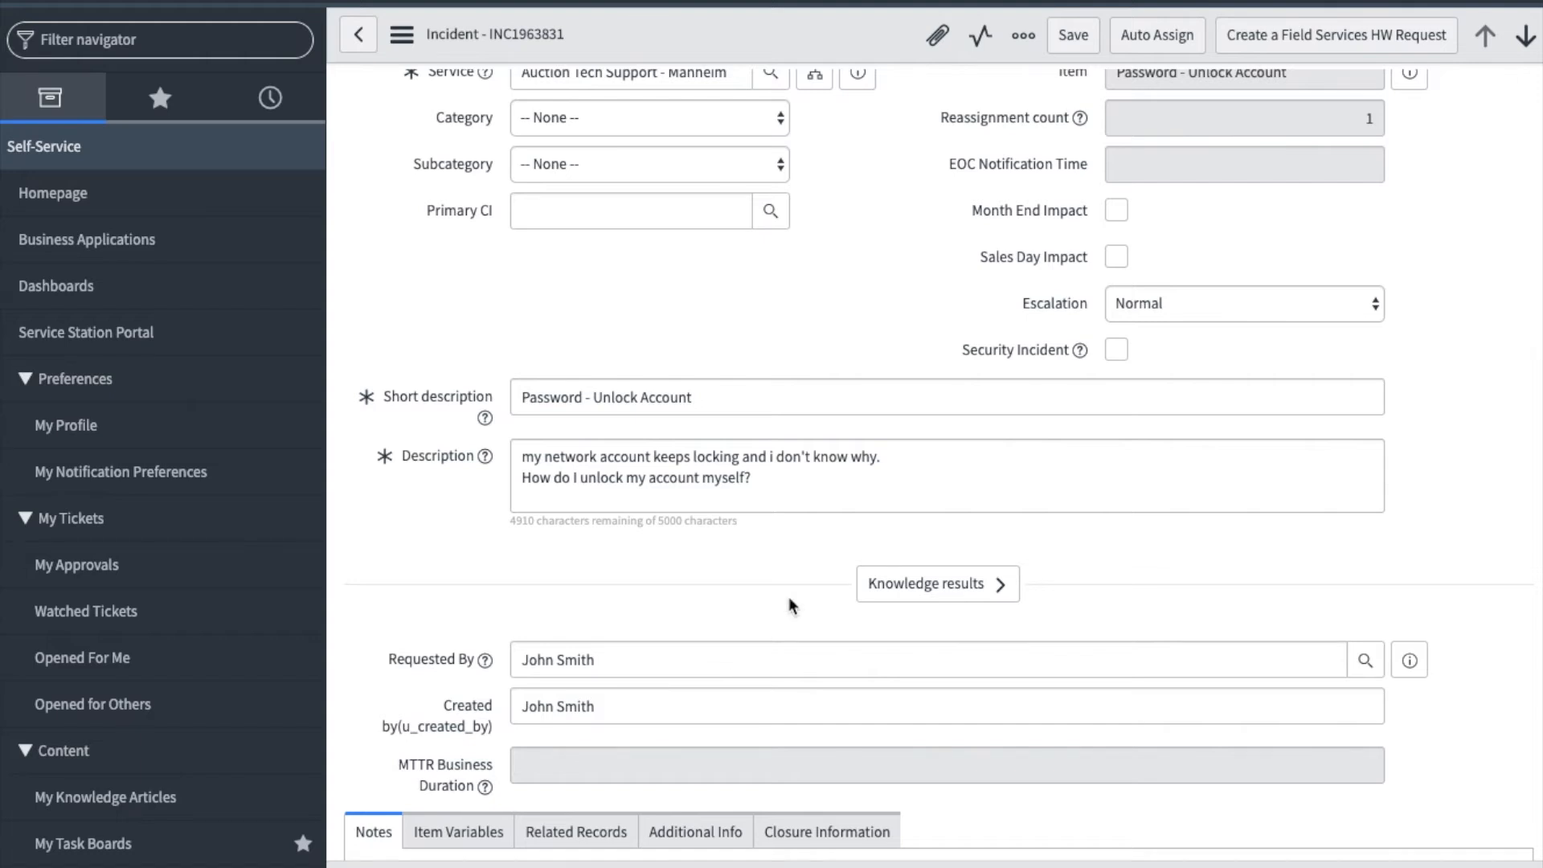
click(942, 594)
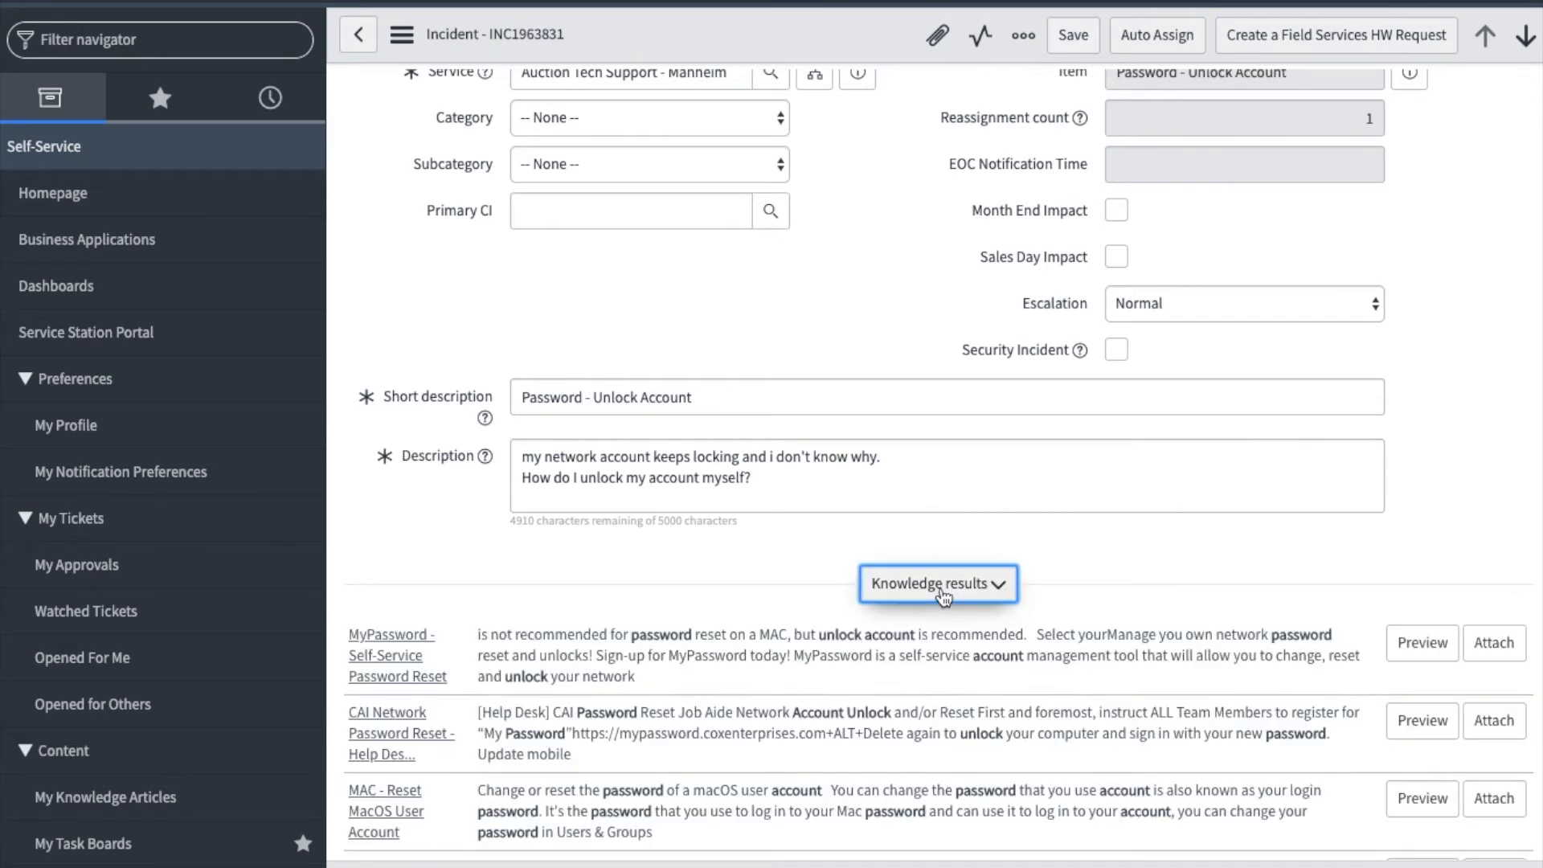
scroll(944, 599, down, 2)
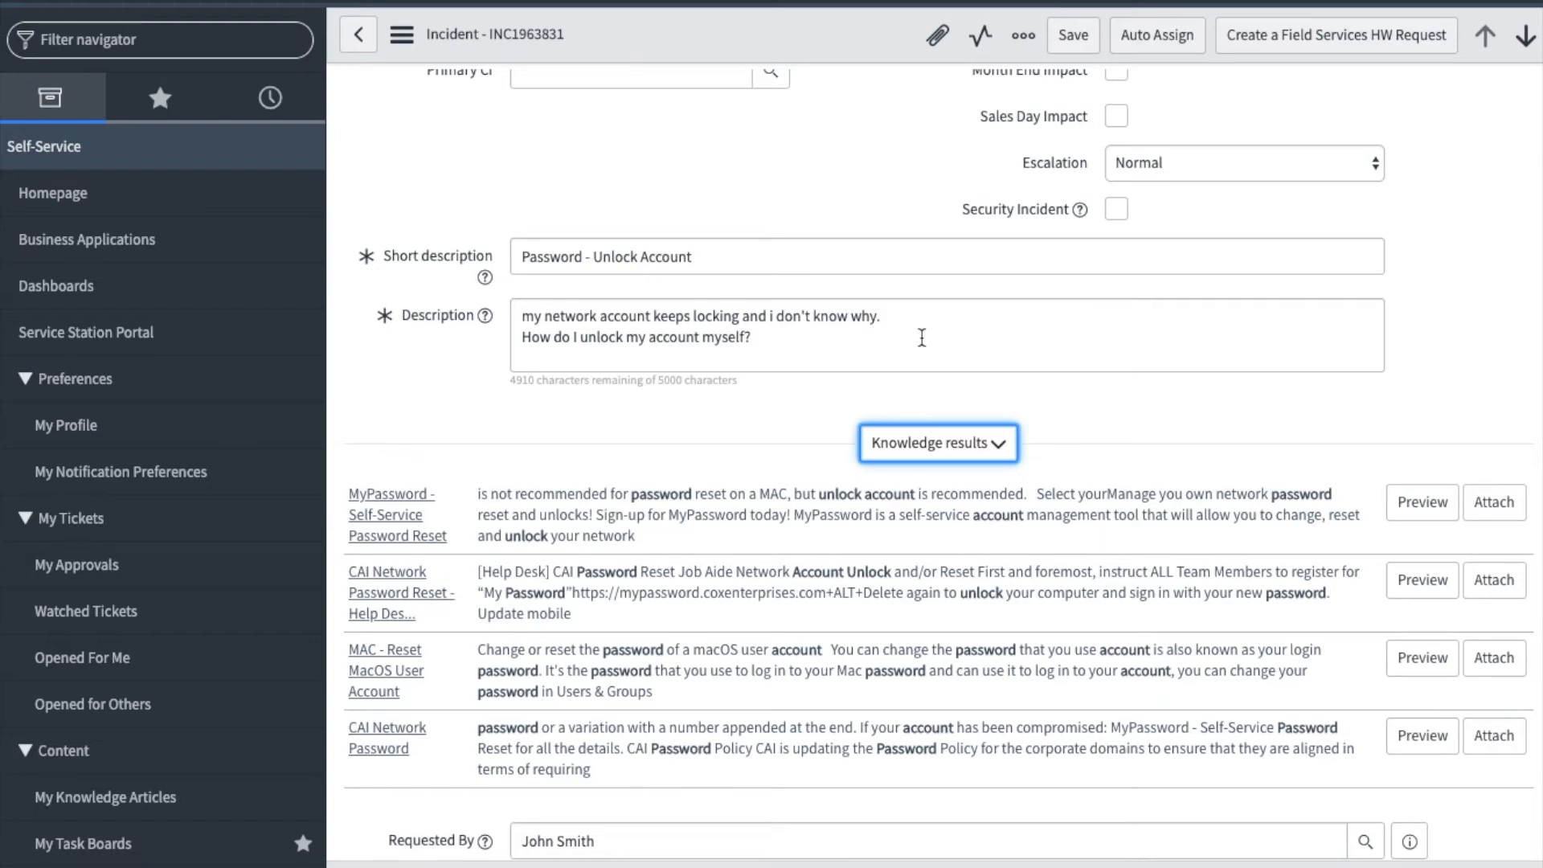
click(925, 442)
- Examine the incident's Notes section, including the comment fields and the activity history of emails, work notes, attachments and field changes
scroll(926, 446, down, 4)
scroll(926, 450, down, 1)
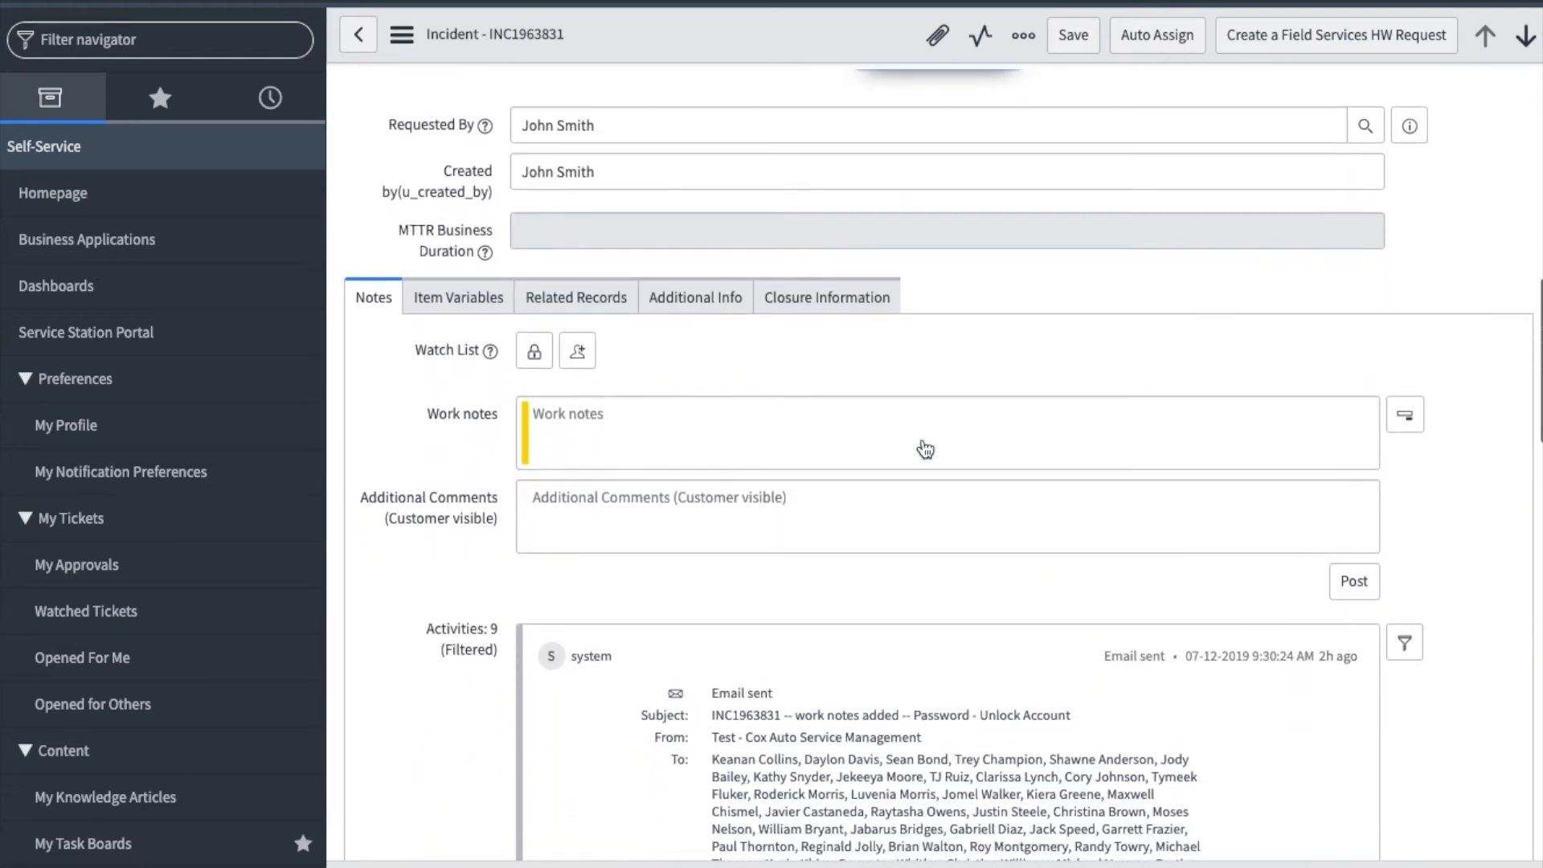
scroll(923, 439, down, 1)
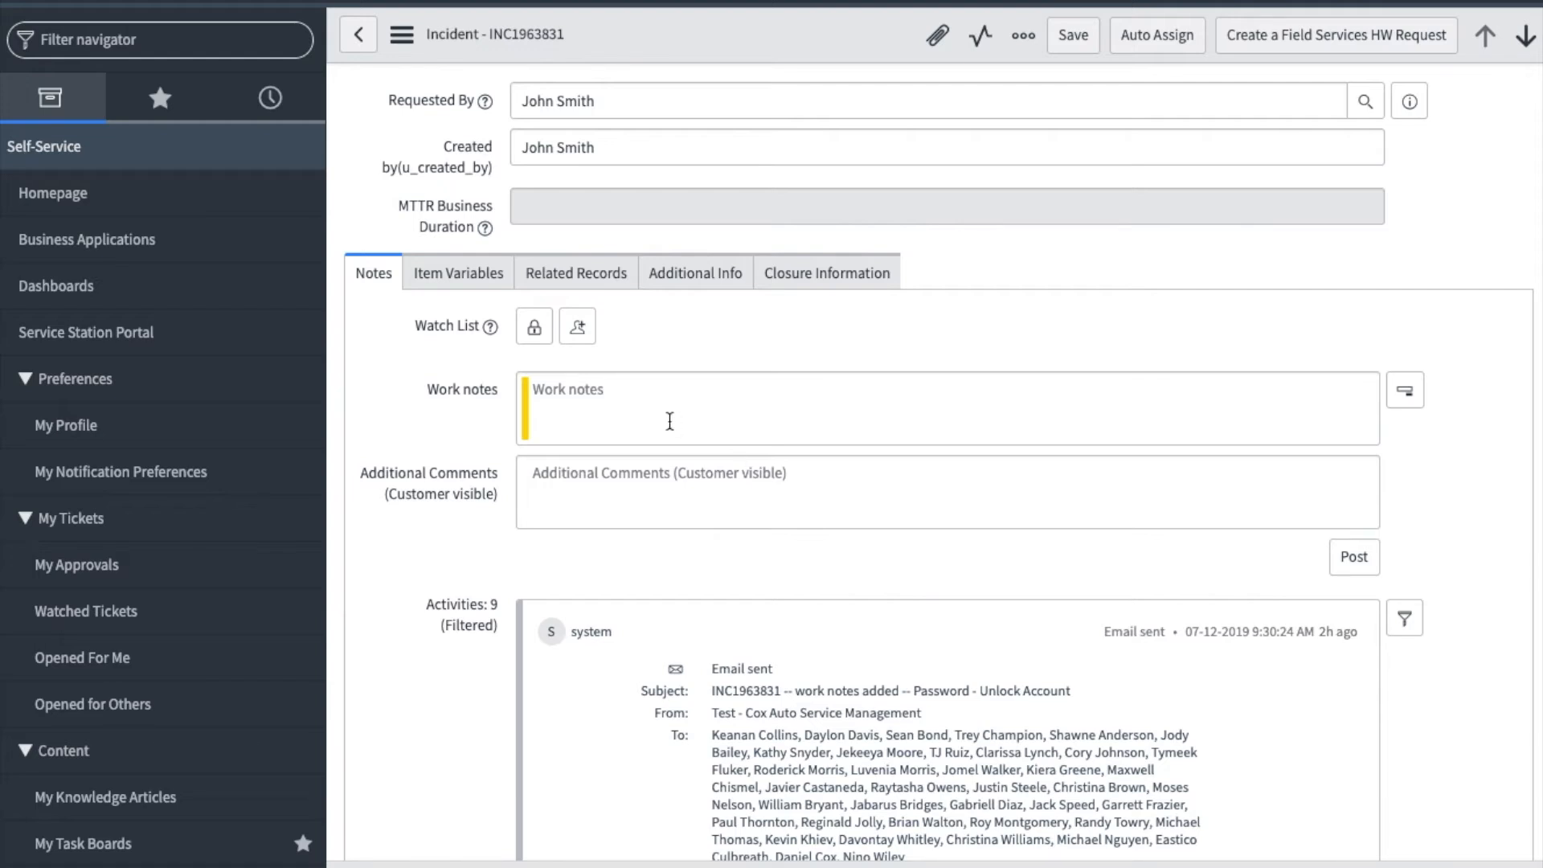
scroll(1121, 406, down, 2)
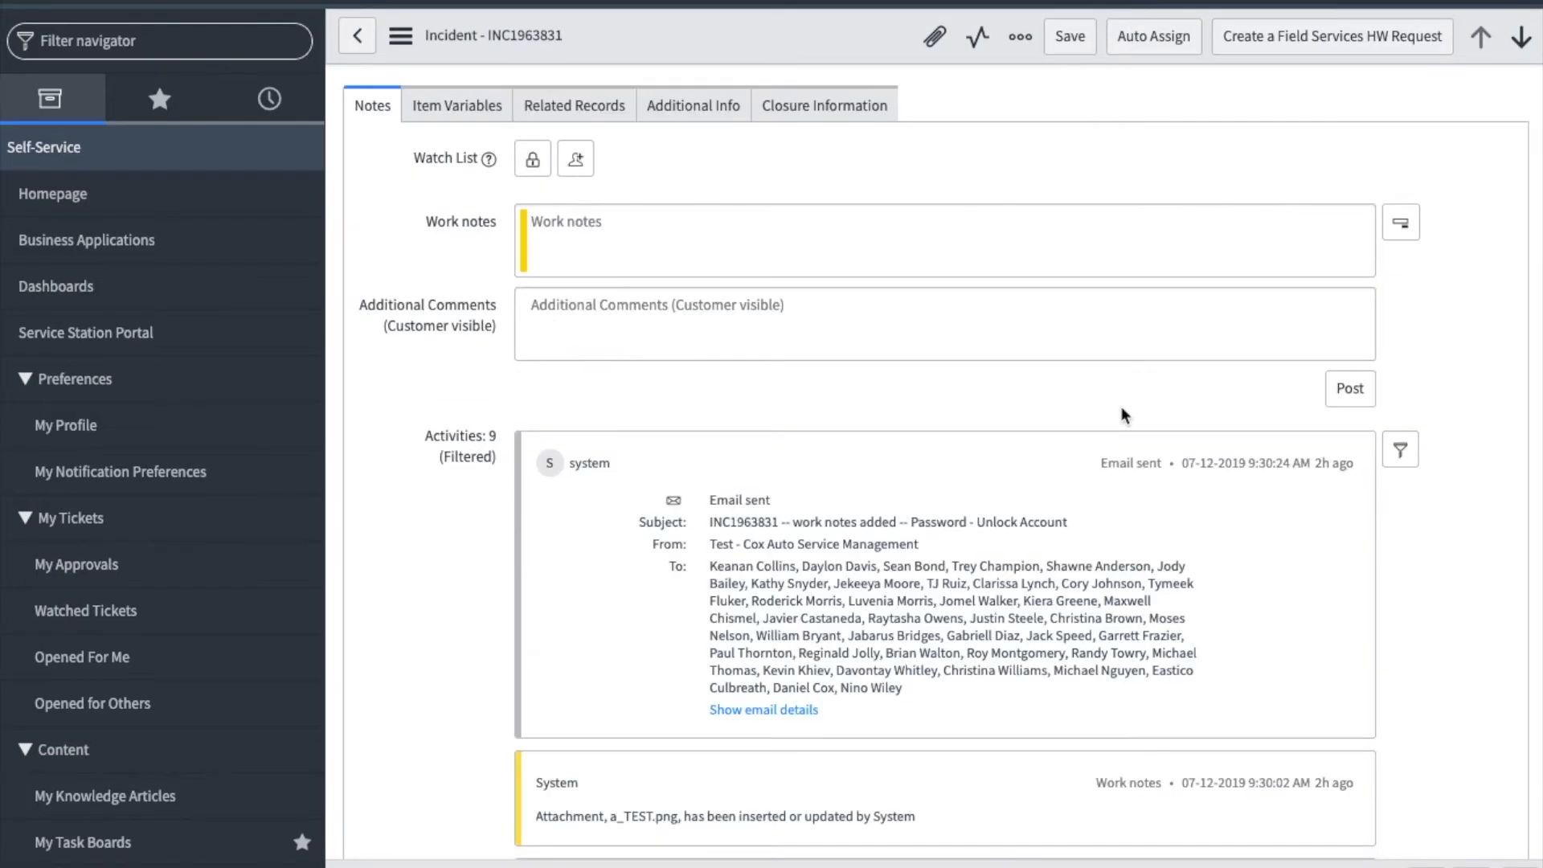
scroll(1123, 408, down, 20)
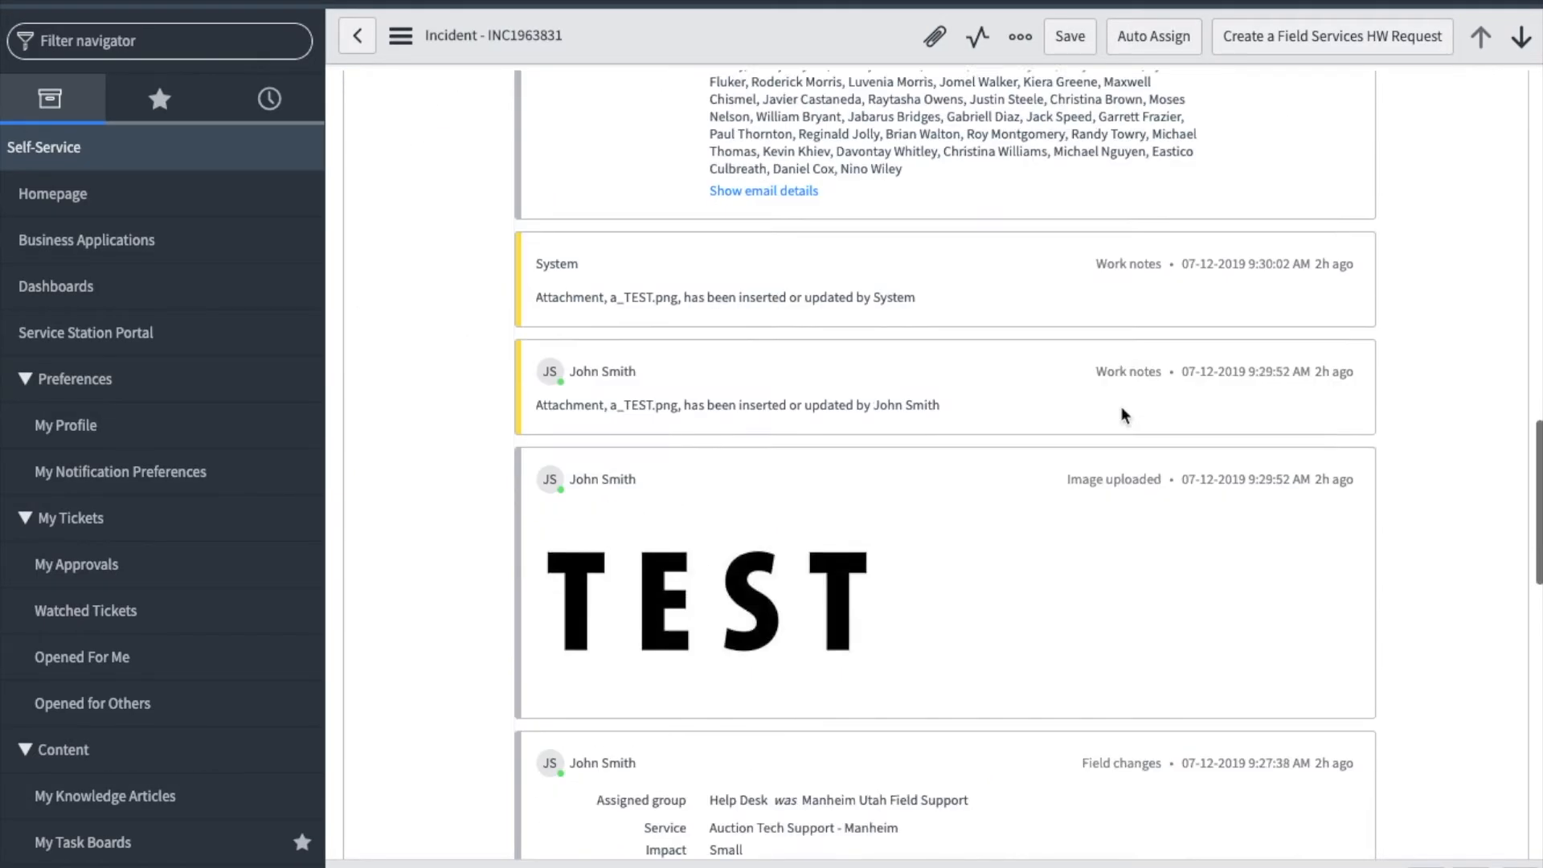
scroll(1122, 406, down, 1)
scroll(1121, 407, up, 1)
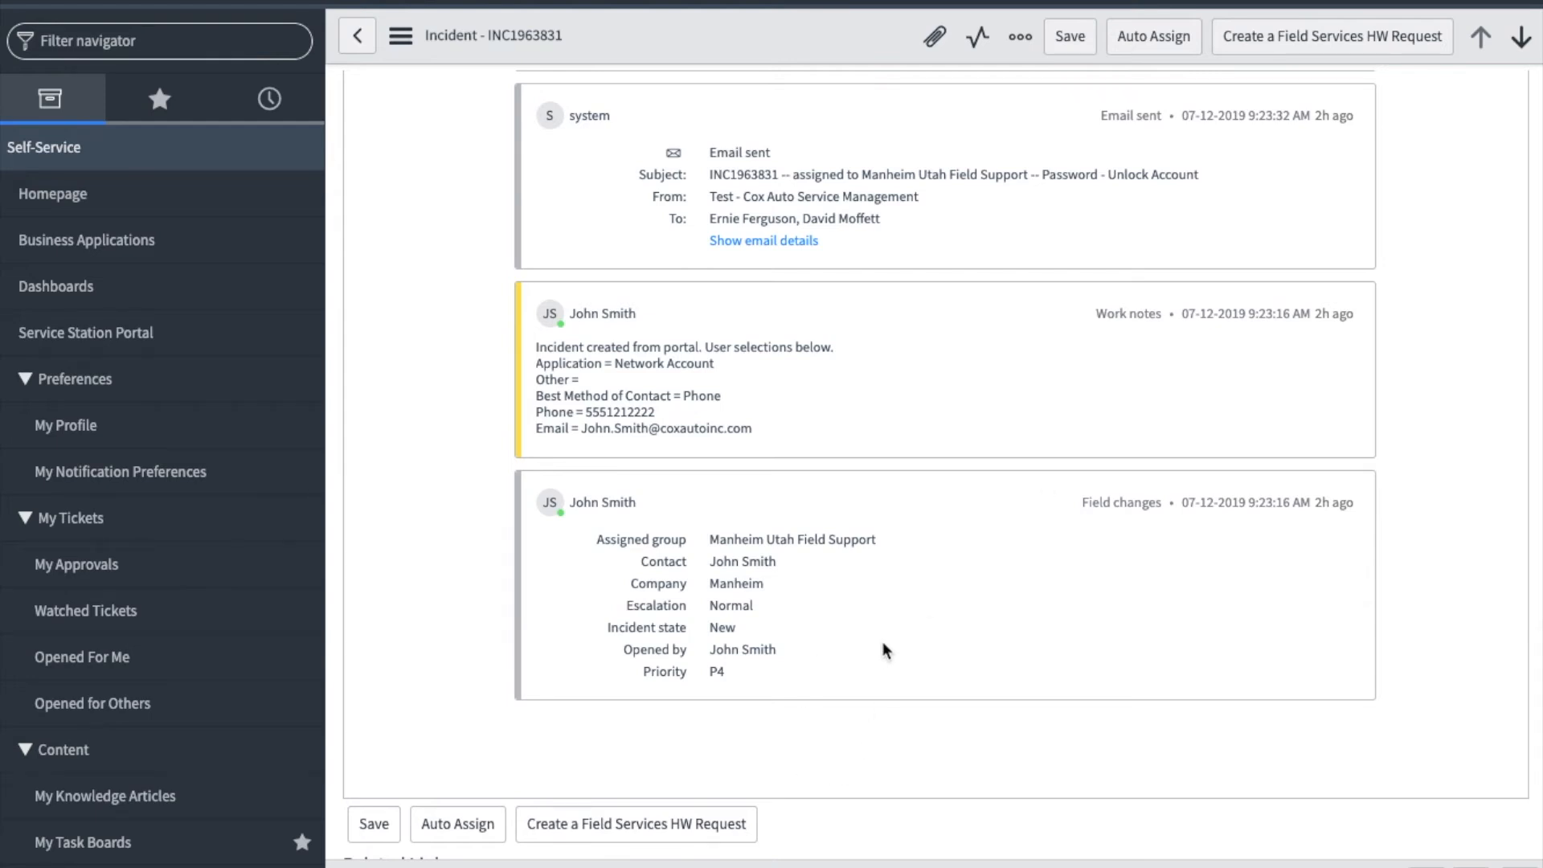
scroll(883, 644, up, 3)
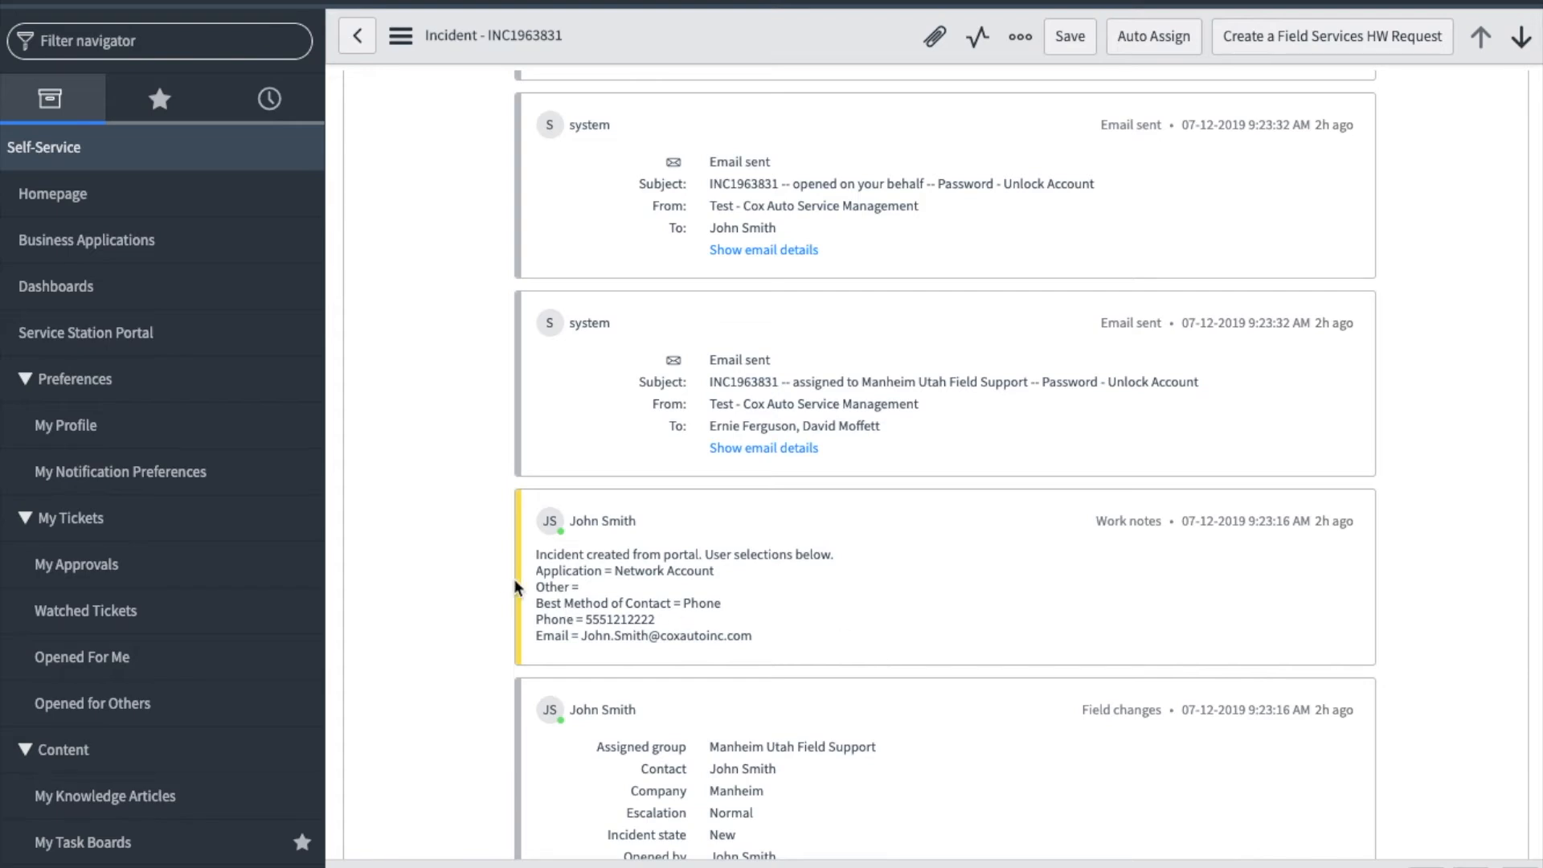
scroll(515, 583, up, 3)
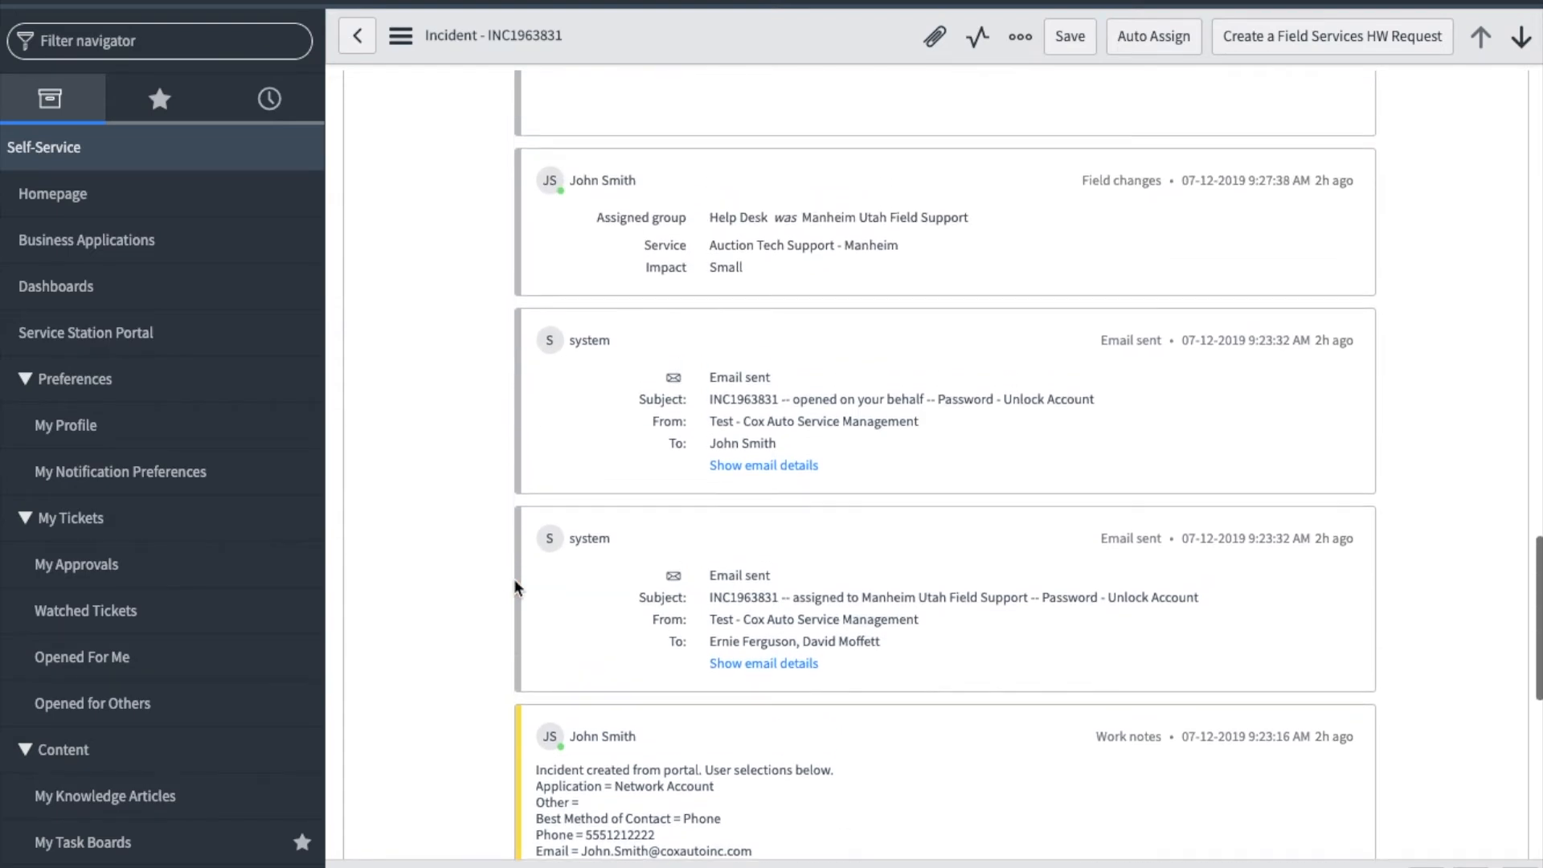
scroll(514, 585, up, 6)
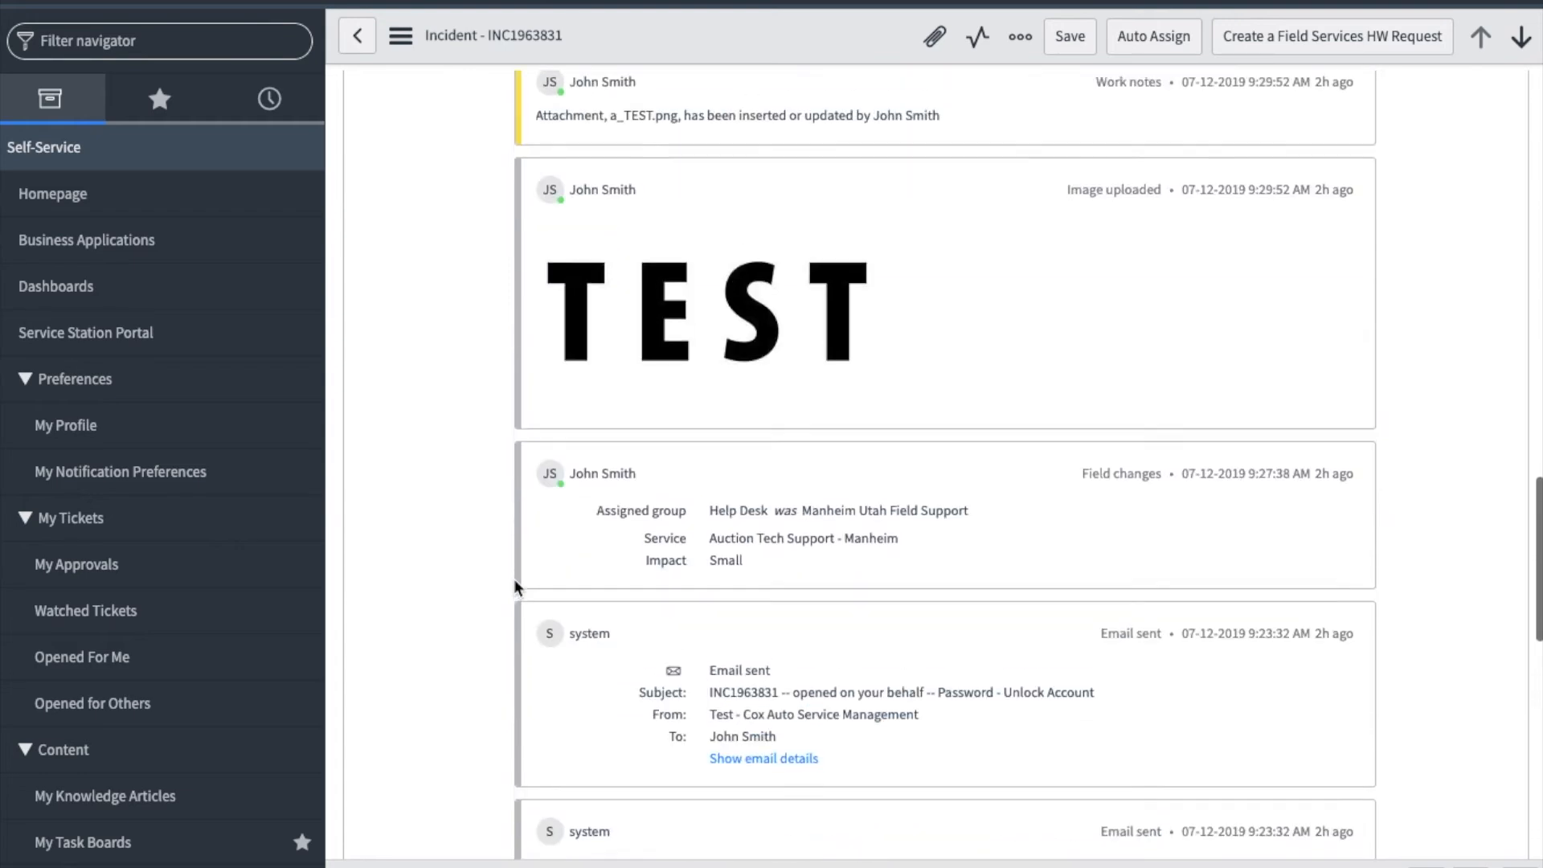
scroll(514, 585, up, 3)
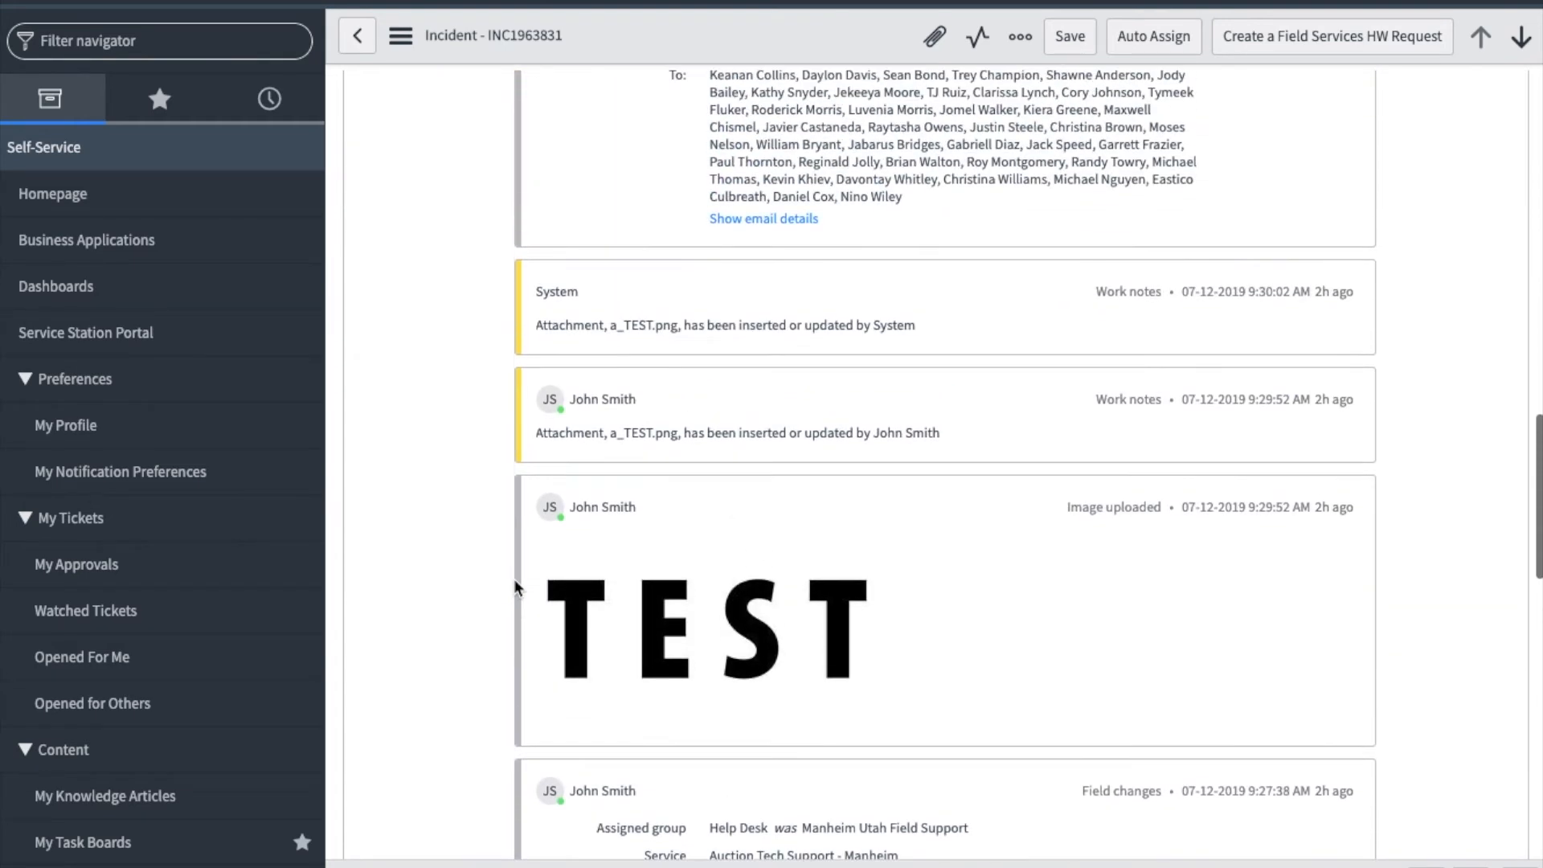
scroll(515, 586, up, 2)
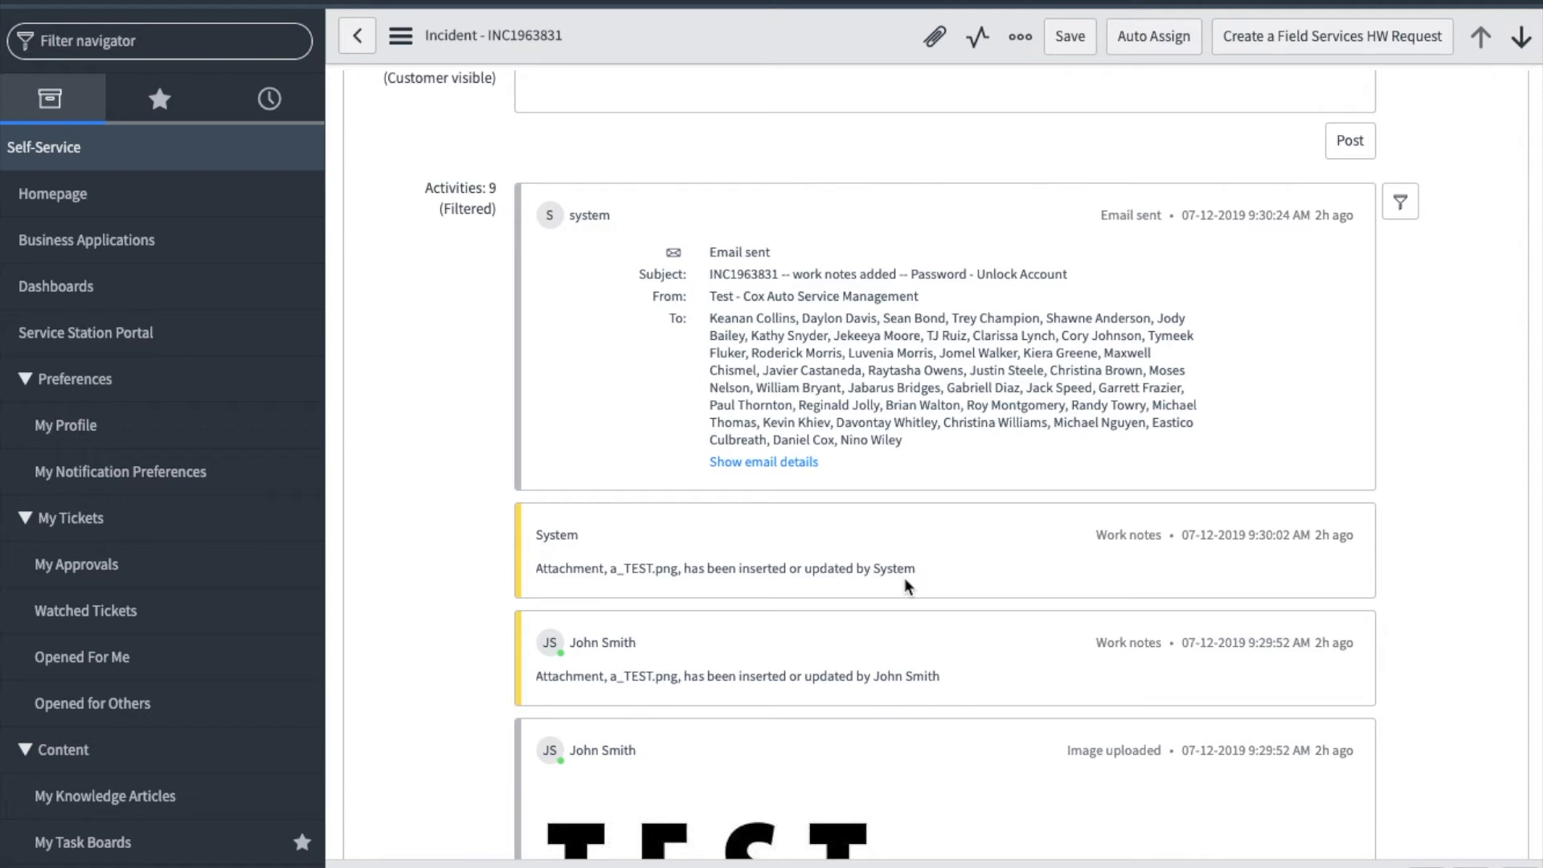
scroll(1053, 438, up, 15)
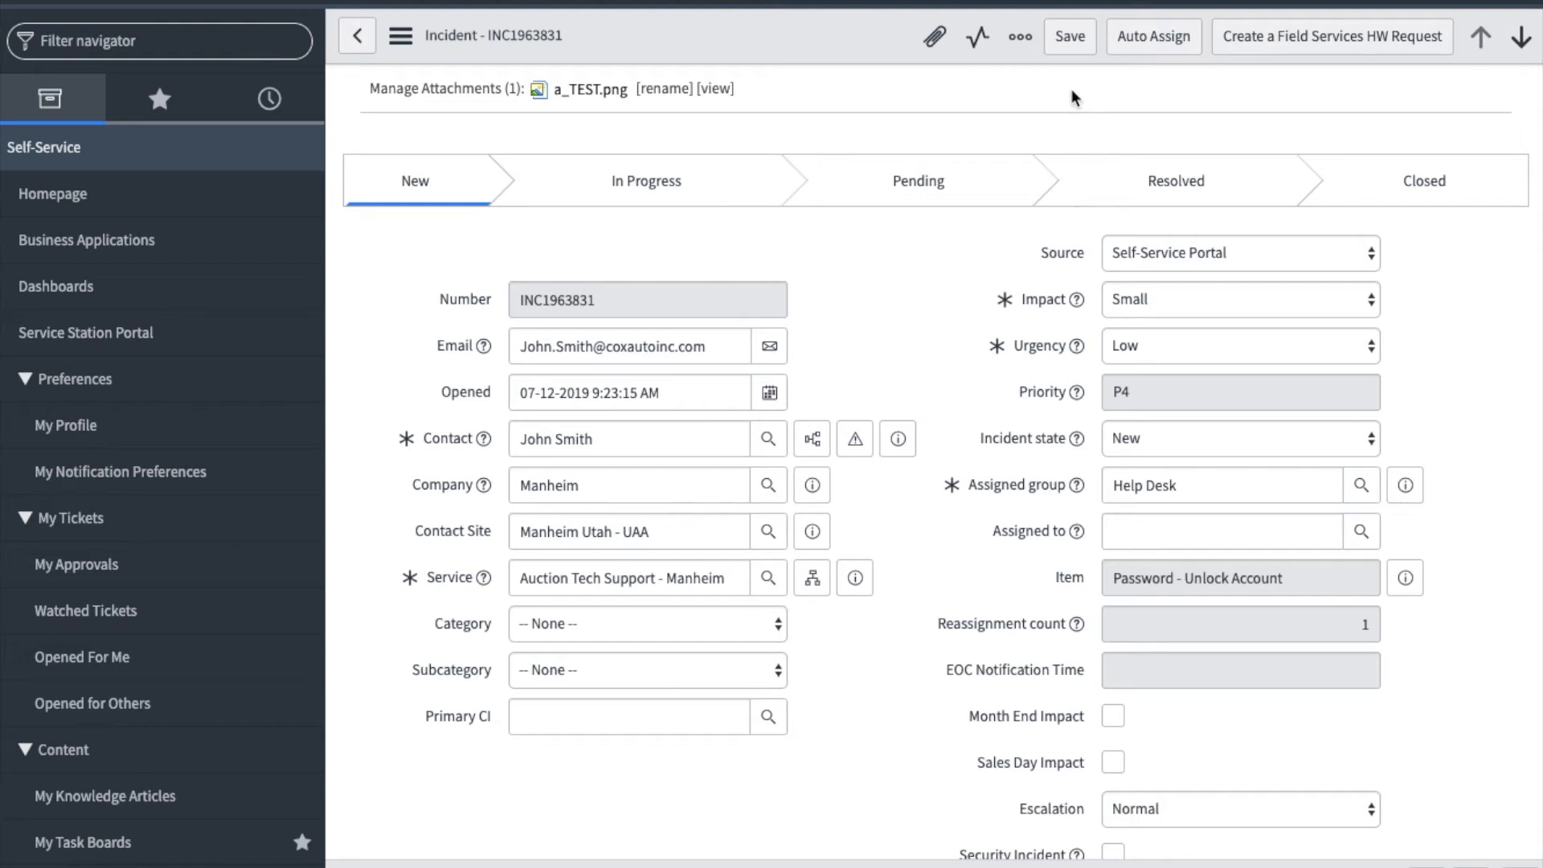
- Open the Email option for the incident to view how a message is sent from the record
click(1020, 42)
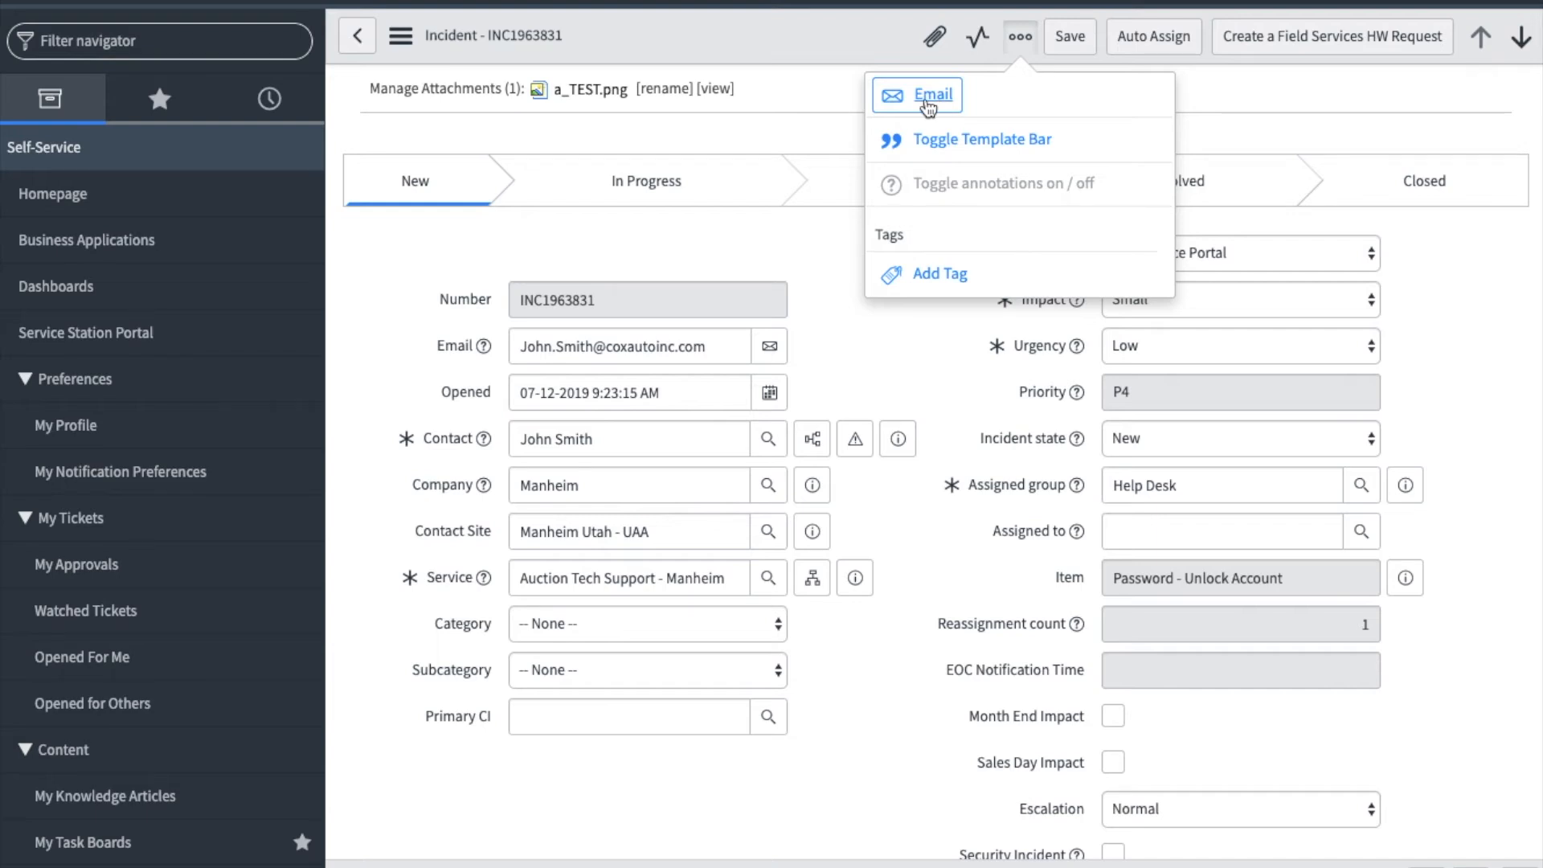
click(931, 100)
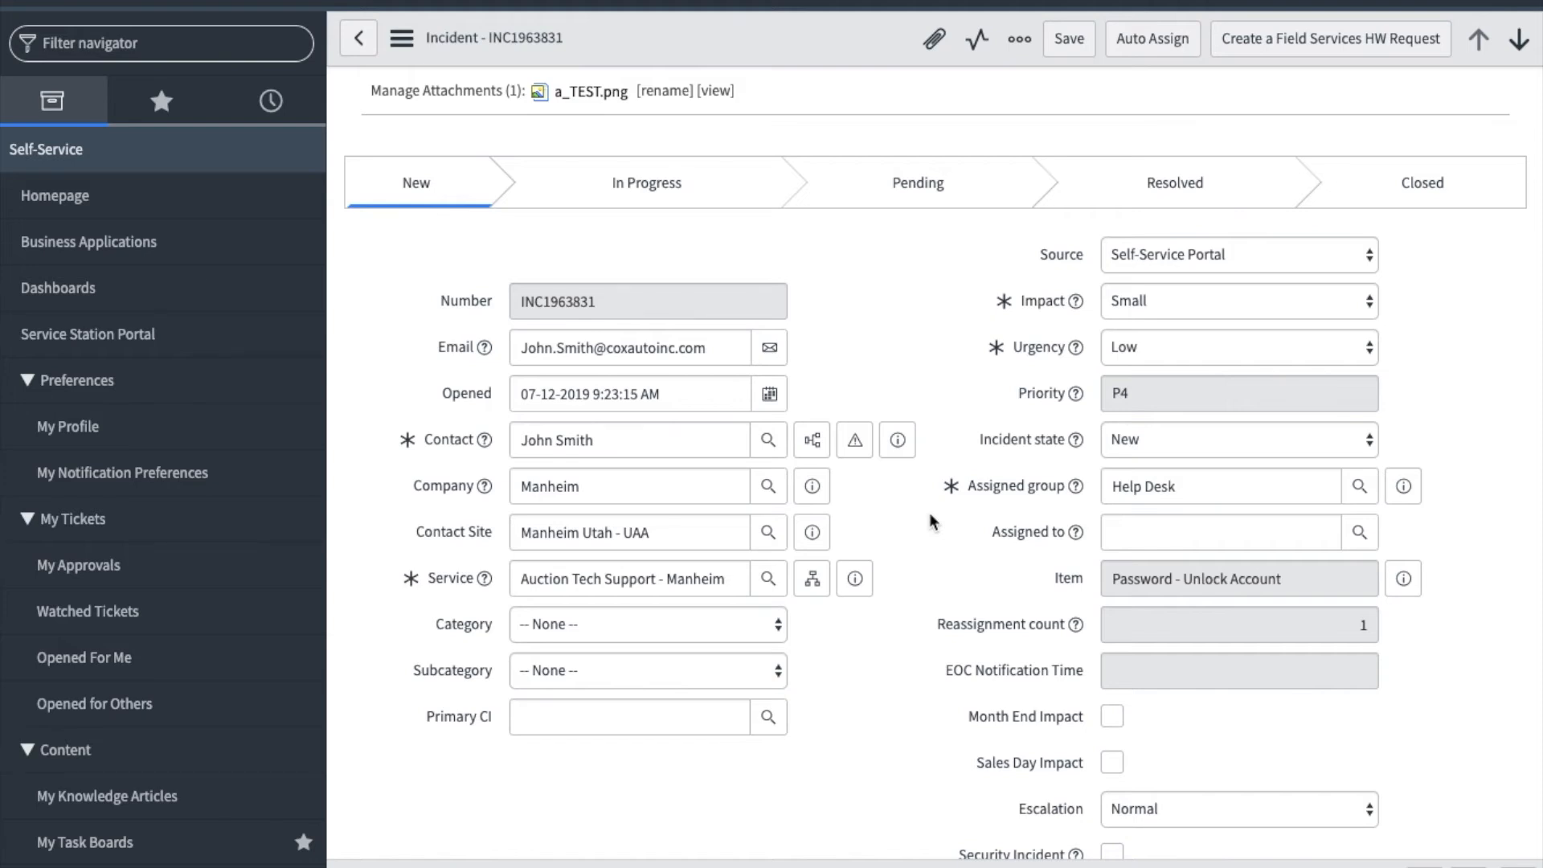
- Assign the incident to the Help Desk technician whose name matches the first-name search, and set Incident state to In Progress
click(1204, 534)
text(gina)
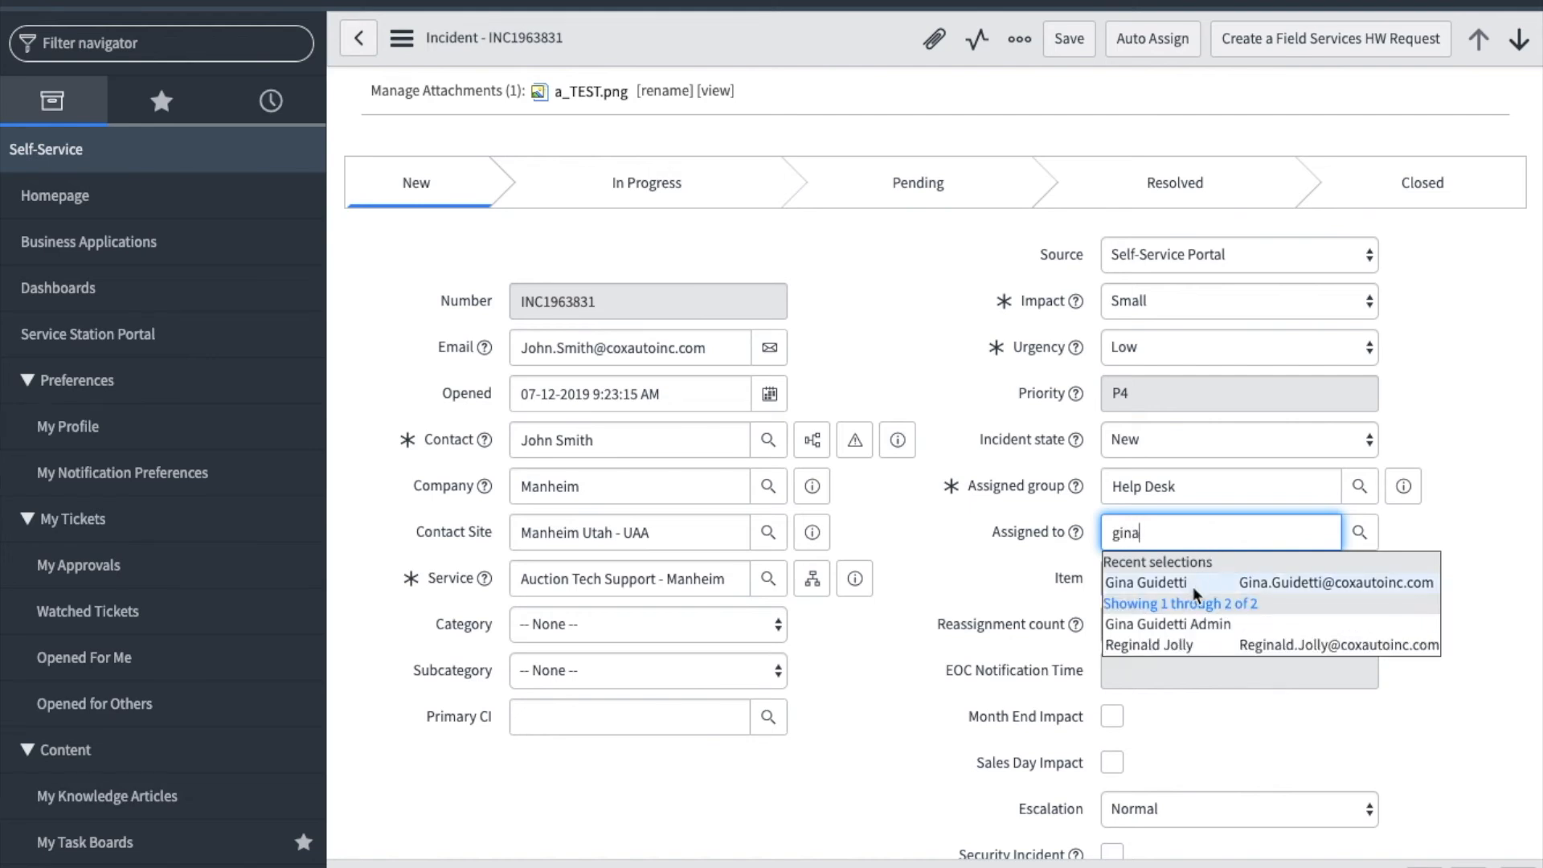
click(1193, 584)
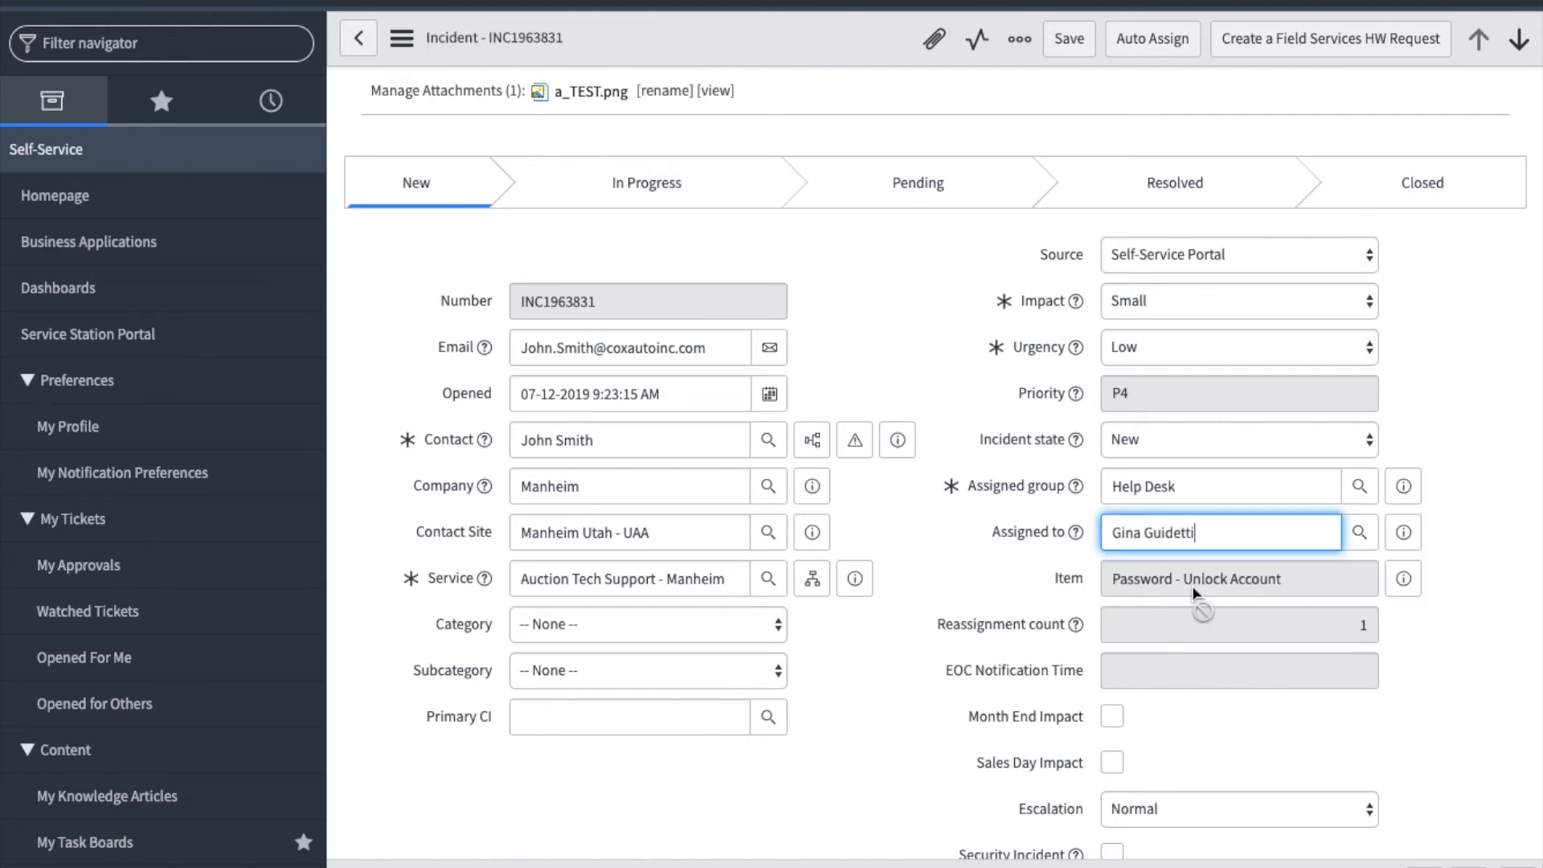
click(1198, 447)
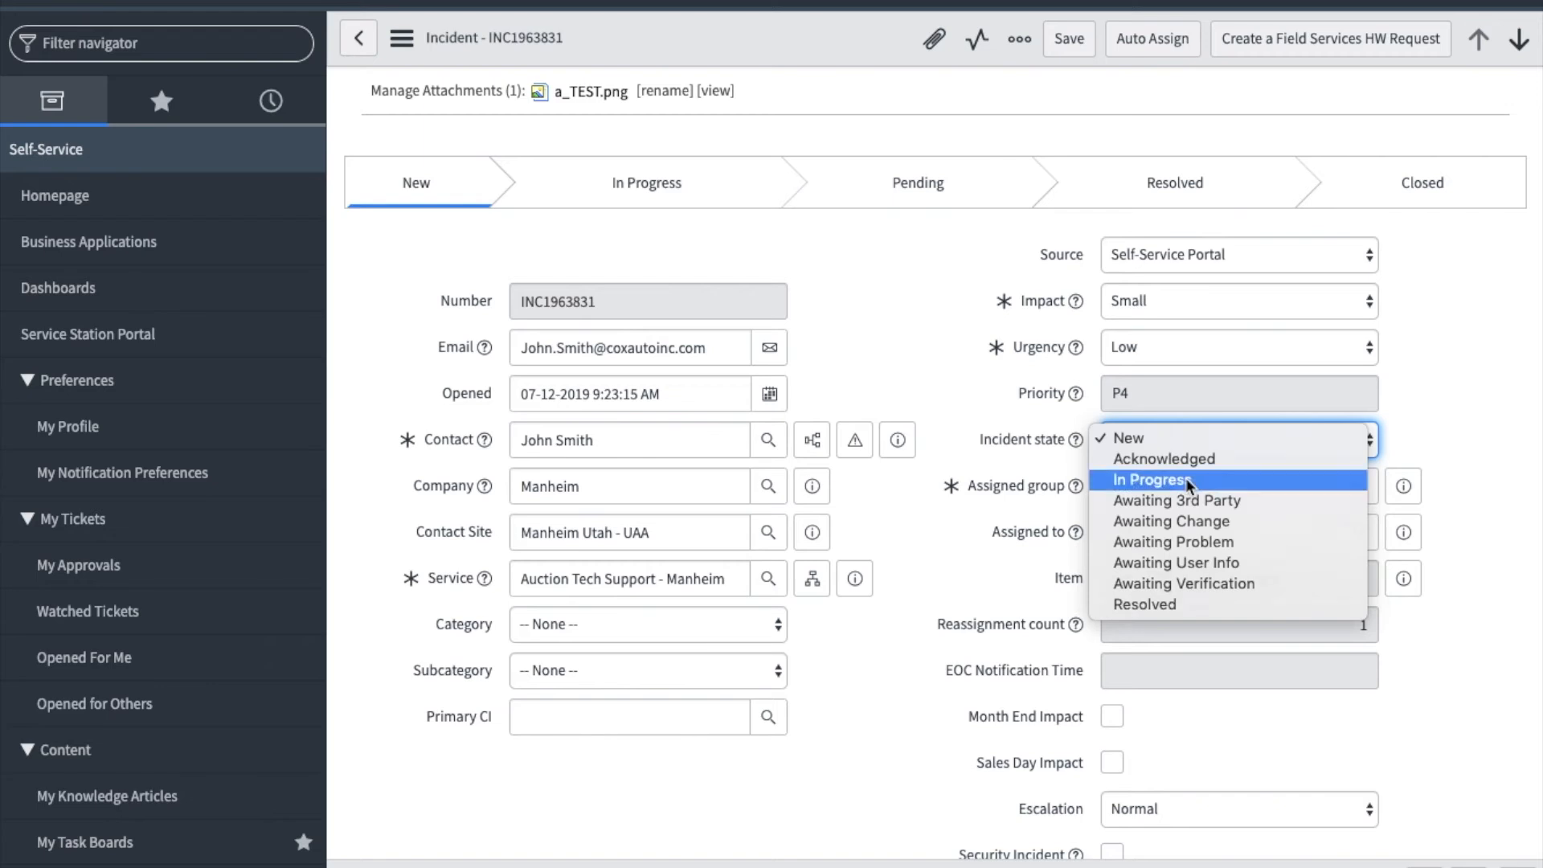
click(1185, 478)
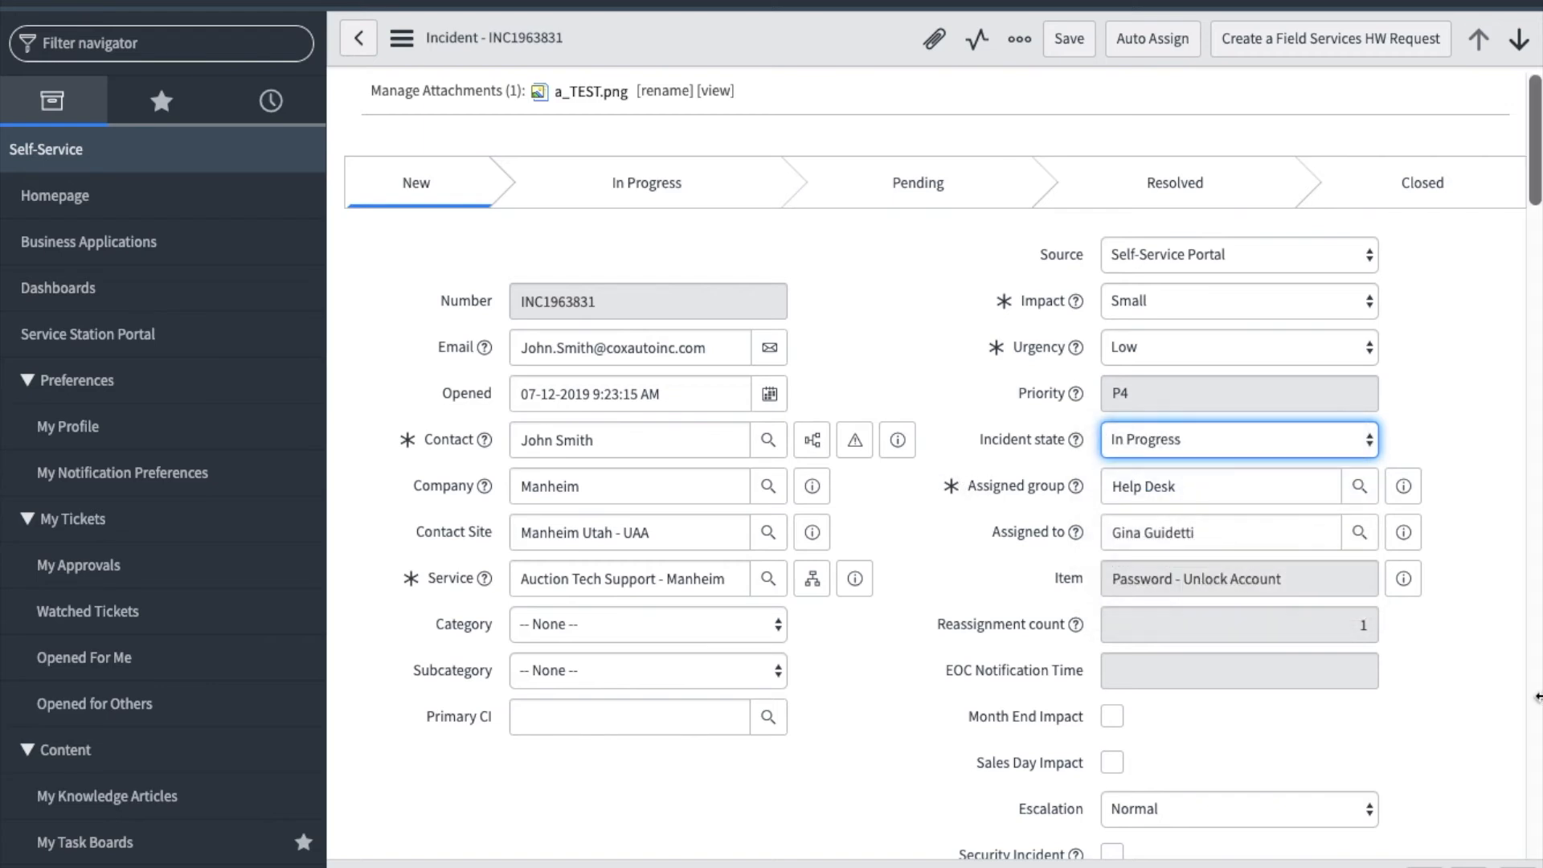
scroll(800, 572, down, 10)
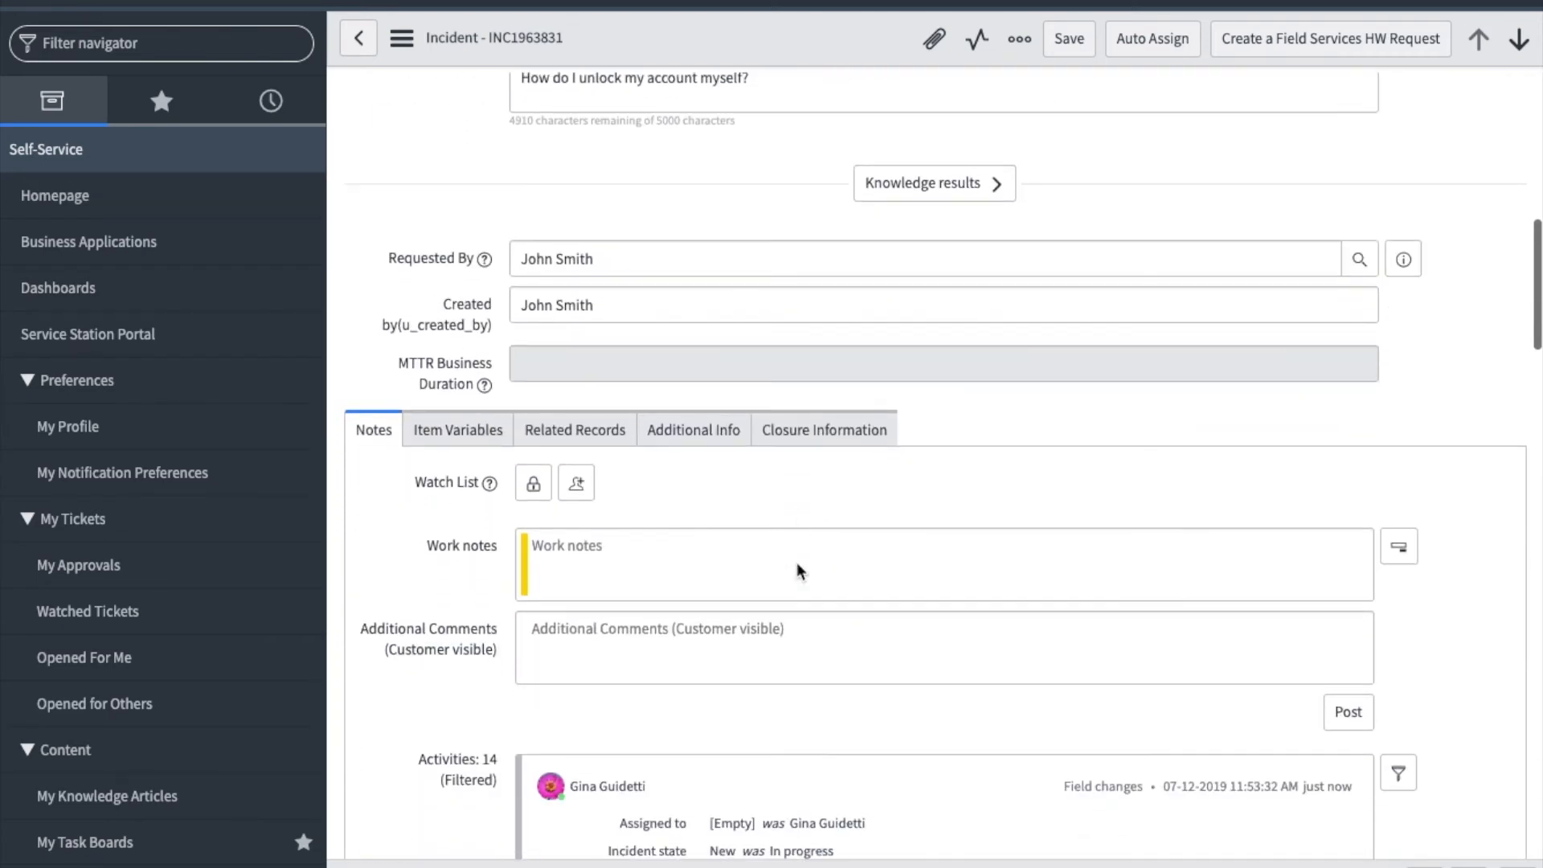
click(750, 621)
key(ctrl+v)
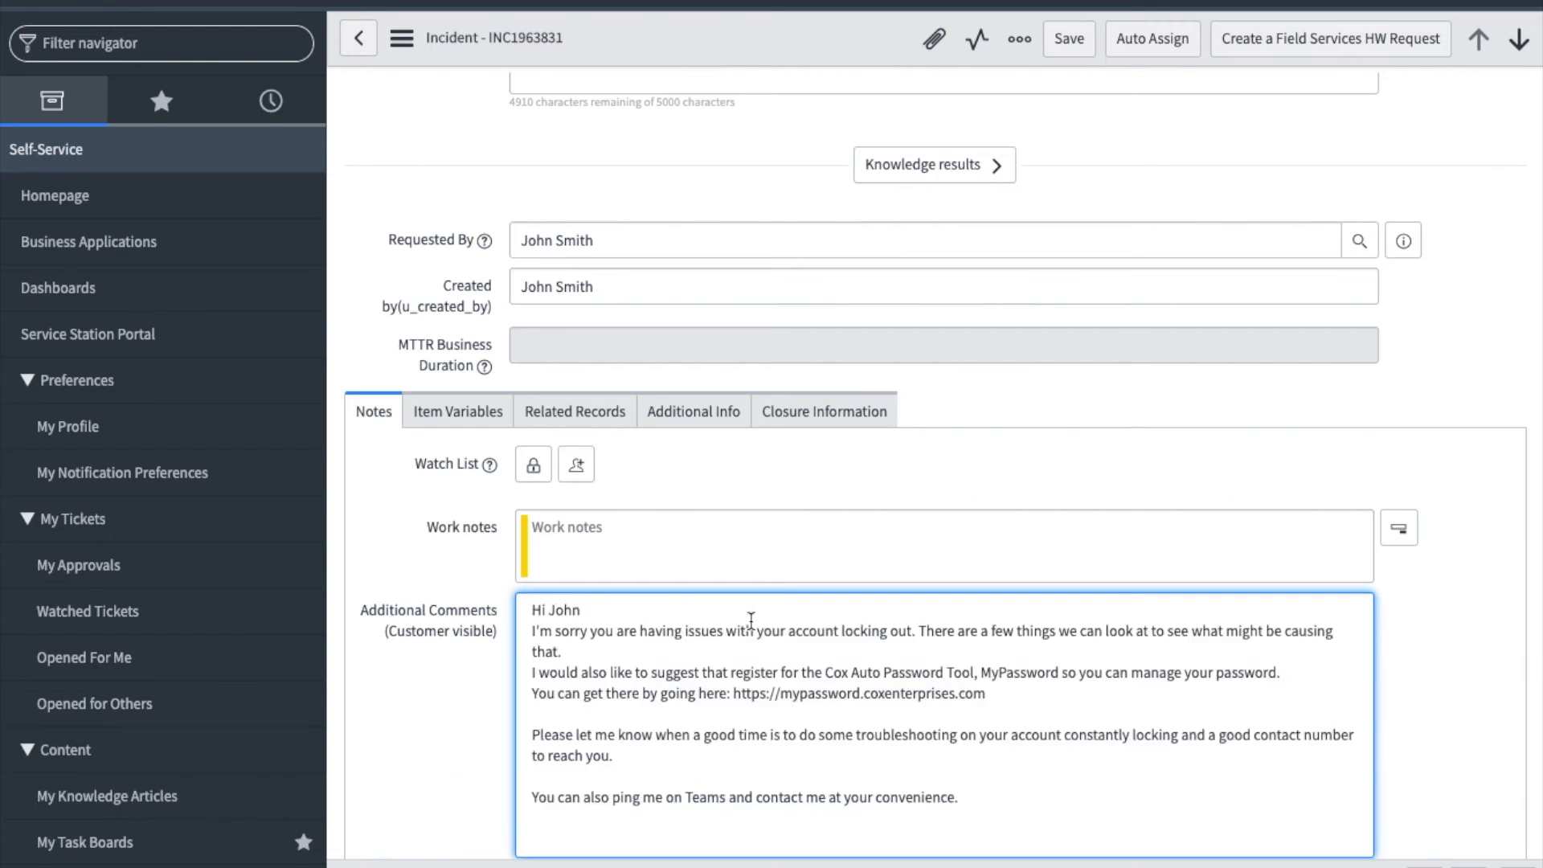
click(1072, 40)
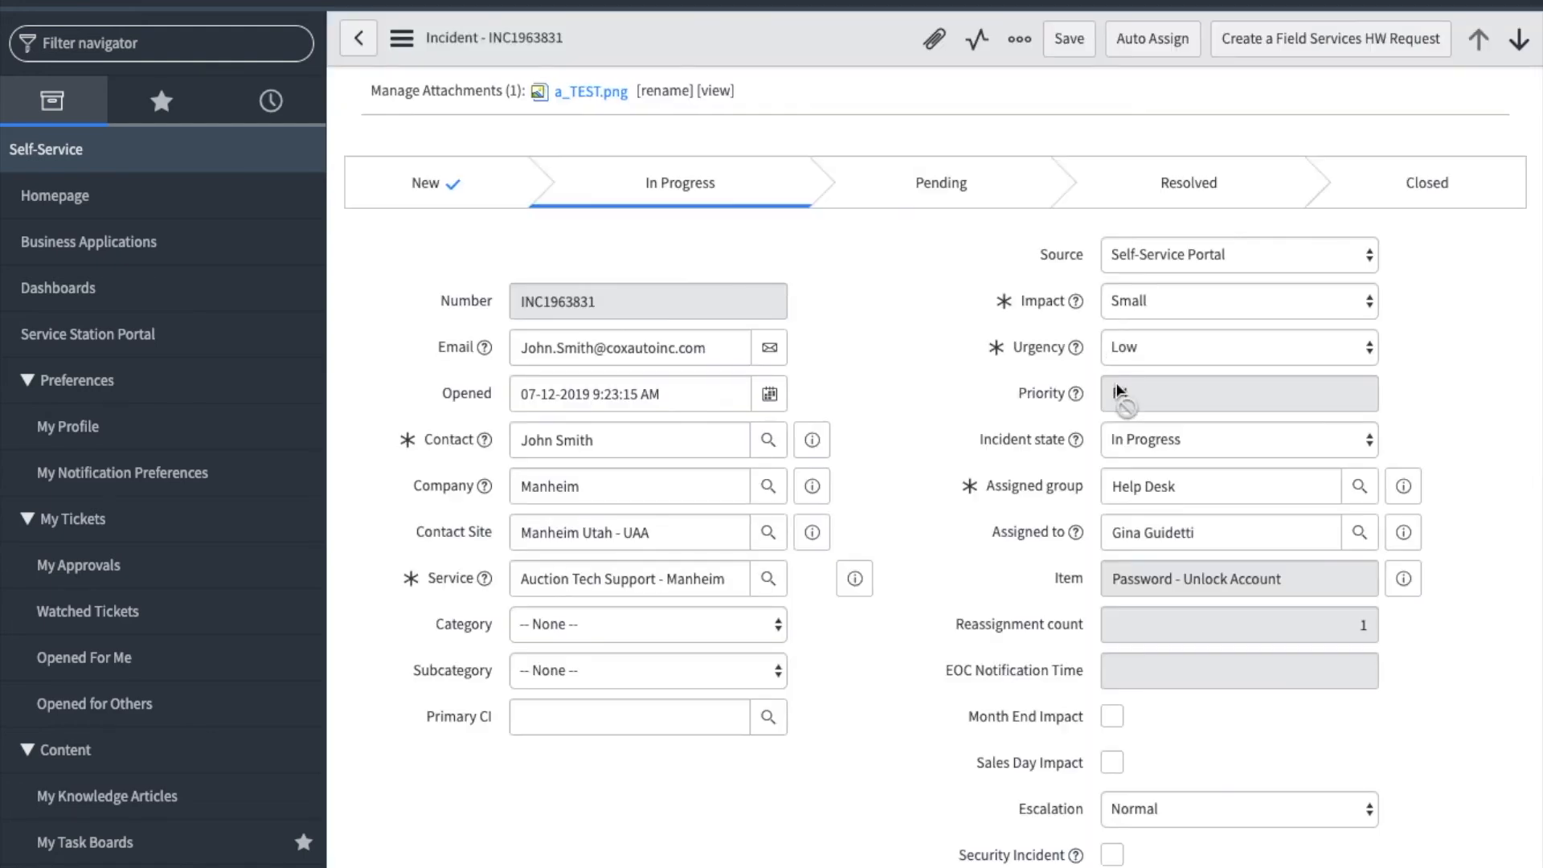
- Set Incident state to Awaiting User Info and save the incident
click(1238, 447)
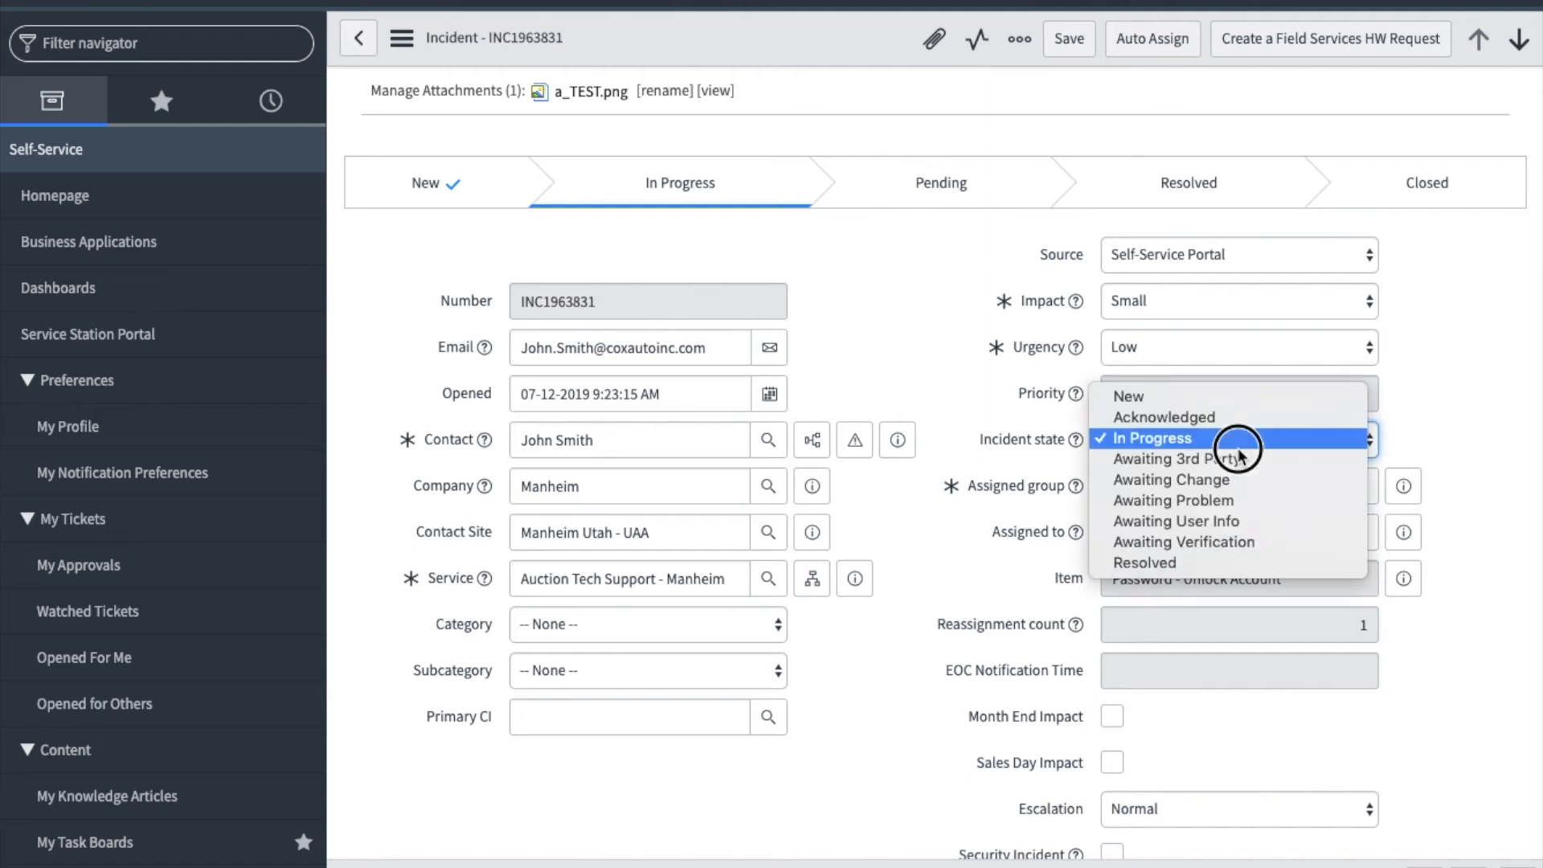
click(1243, 521)
click(1068, 47)
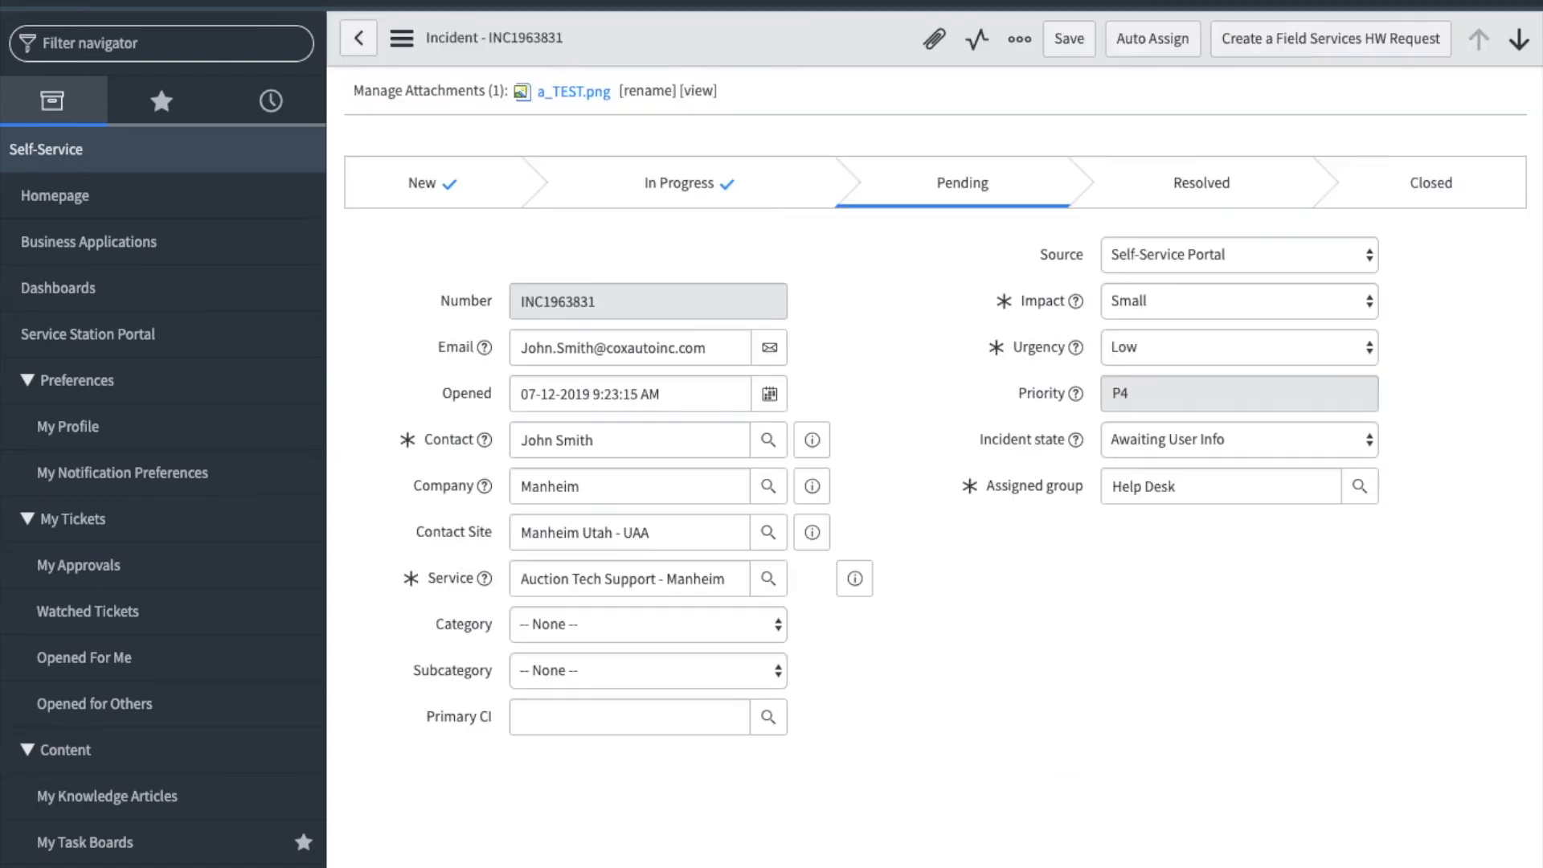
- Review the incident's Item Variables, Related Records, Additional Info and Closure Information sections
scroll(1114, 419, down, 10)
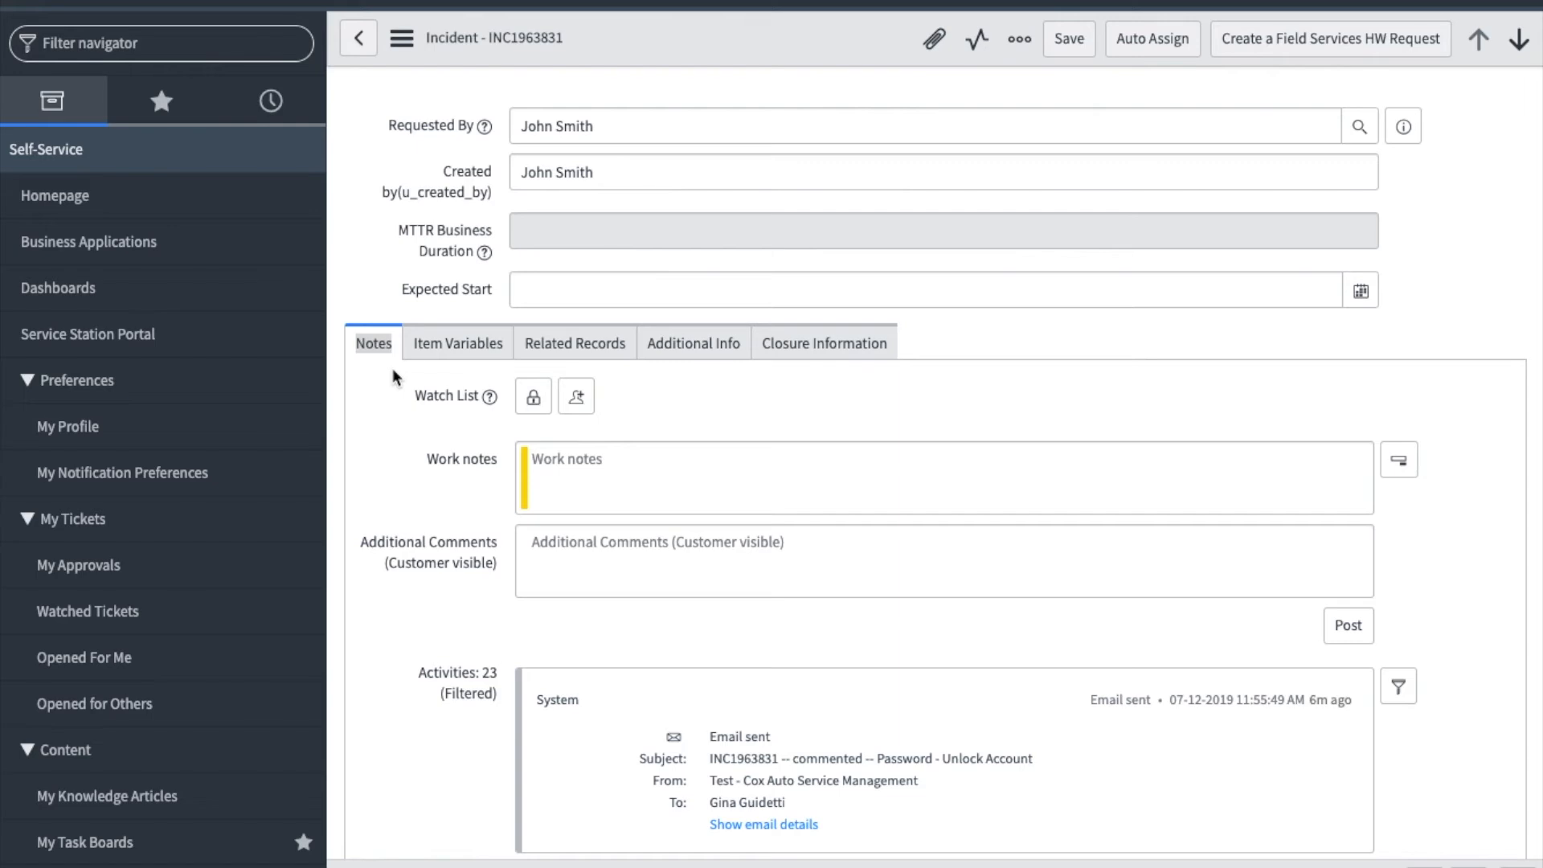
click(459, 360)
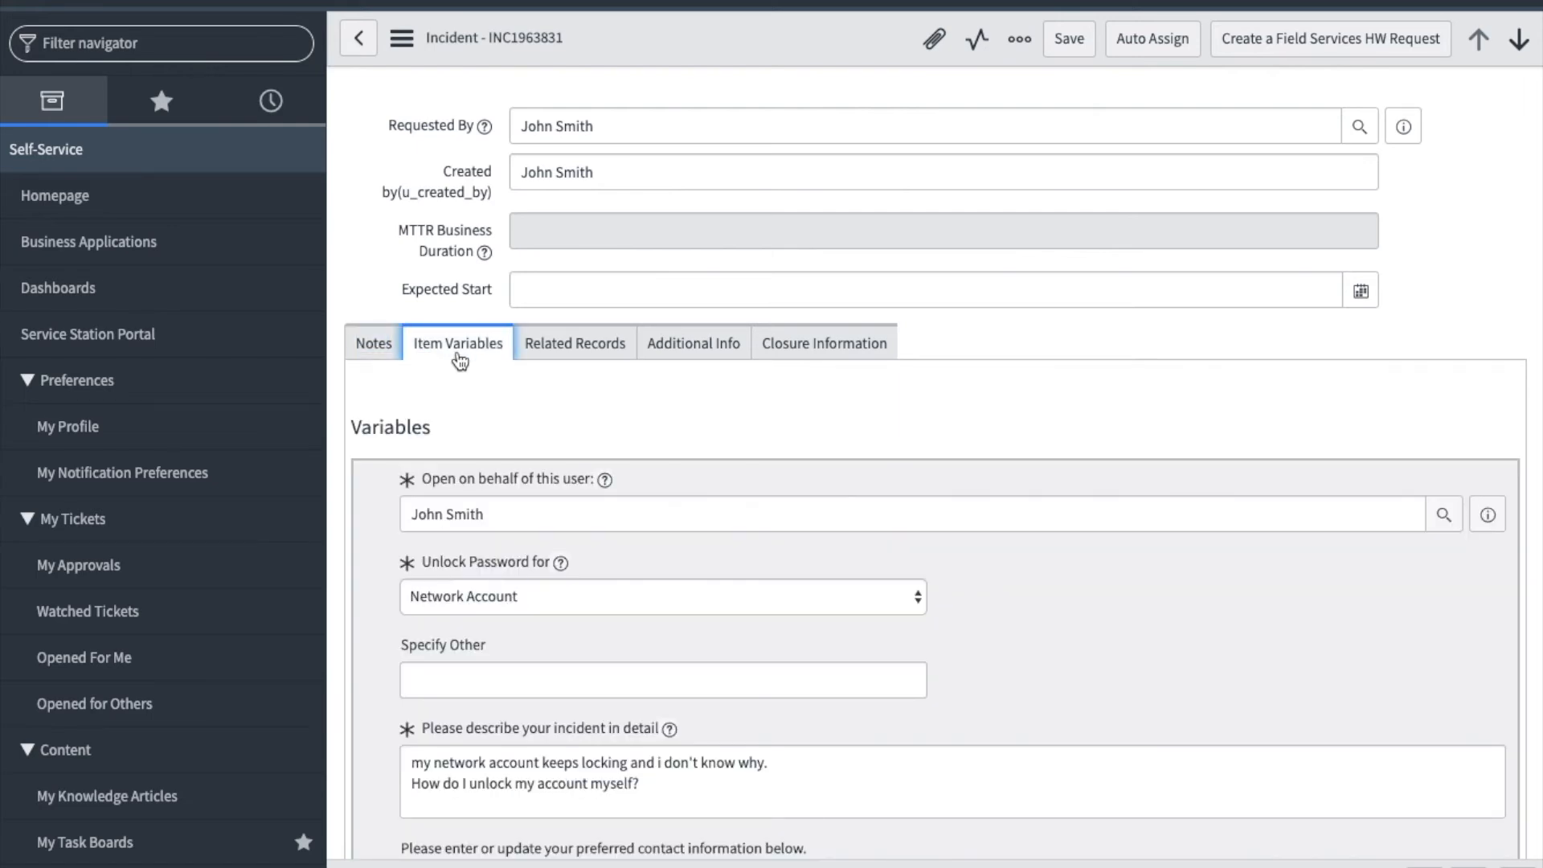
scroll(620, 543, down, 3)
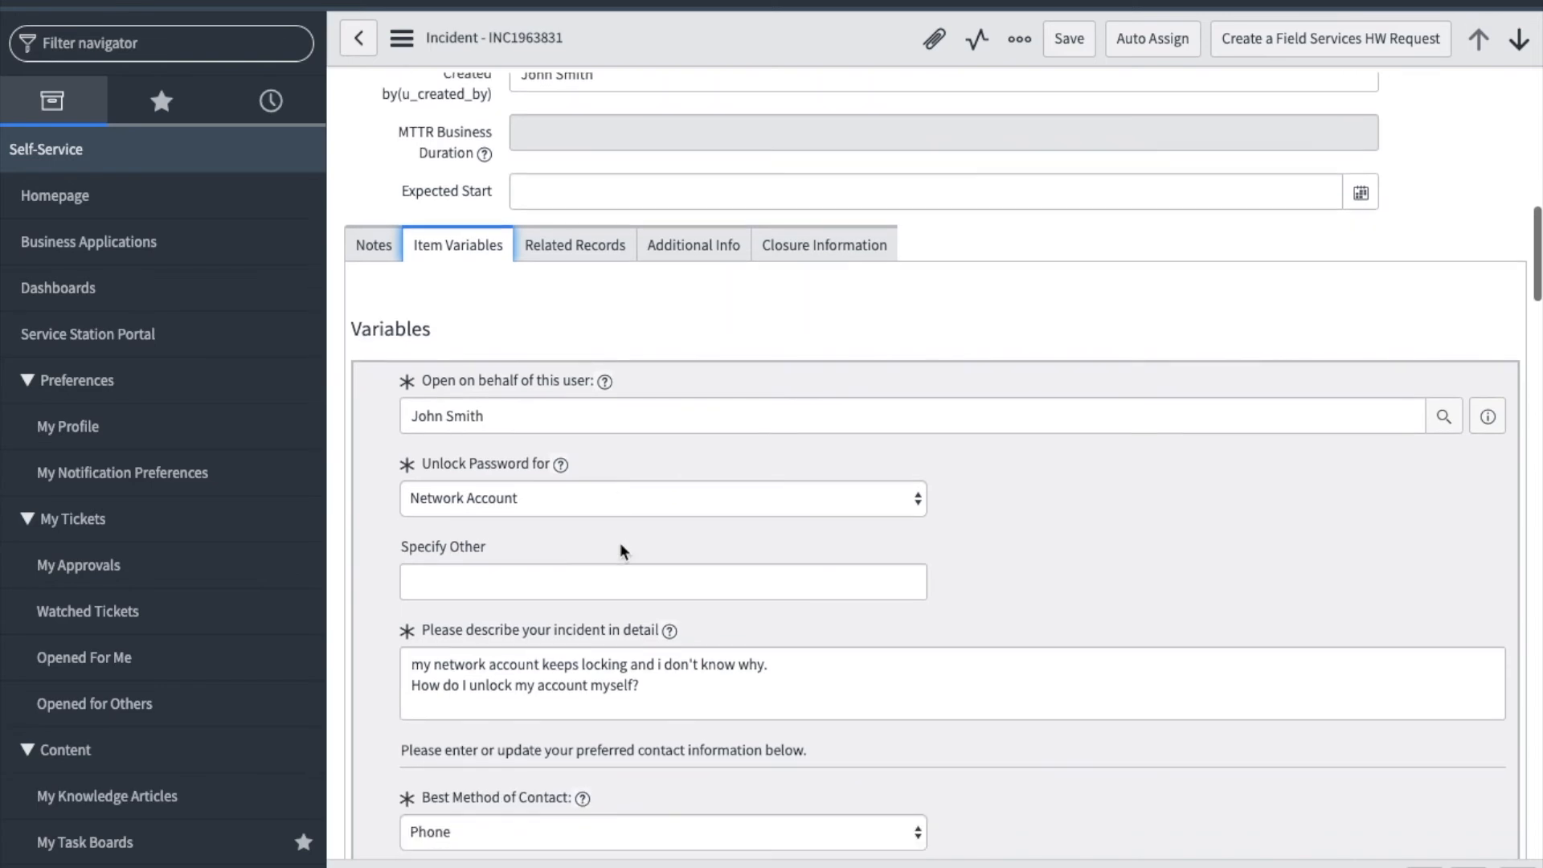
scroll(620, 542, up, 2)
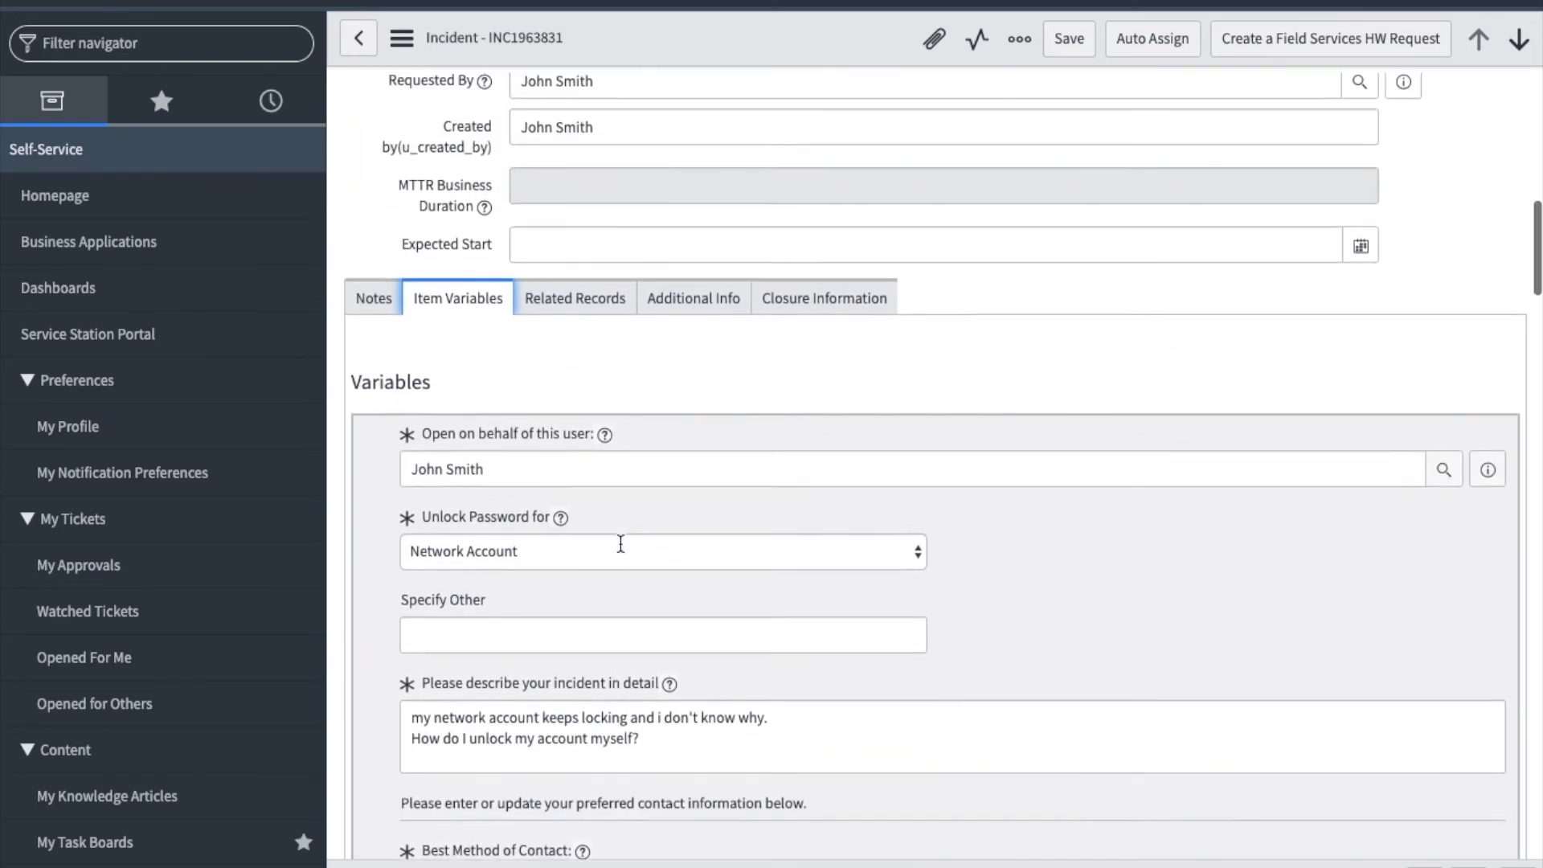
click(574, 310)
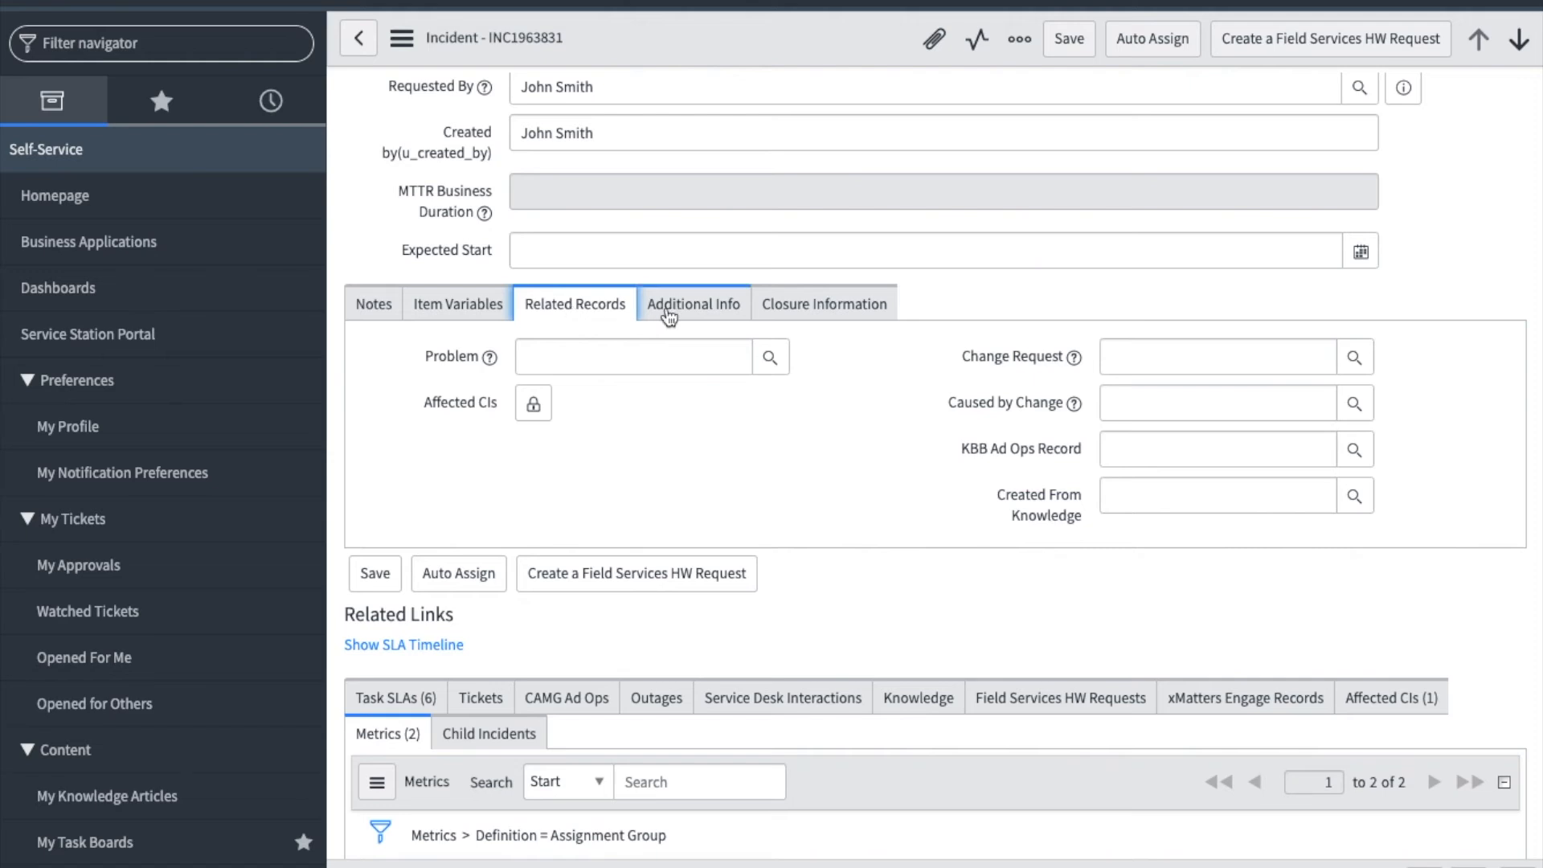
click(696, 310)
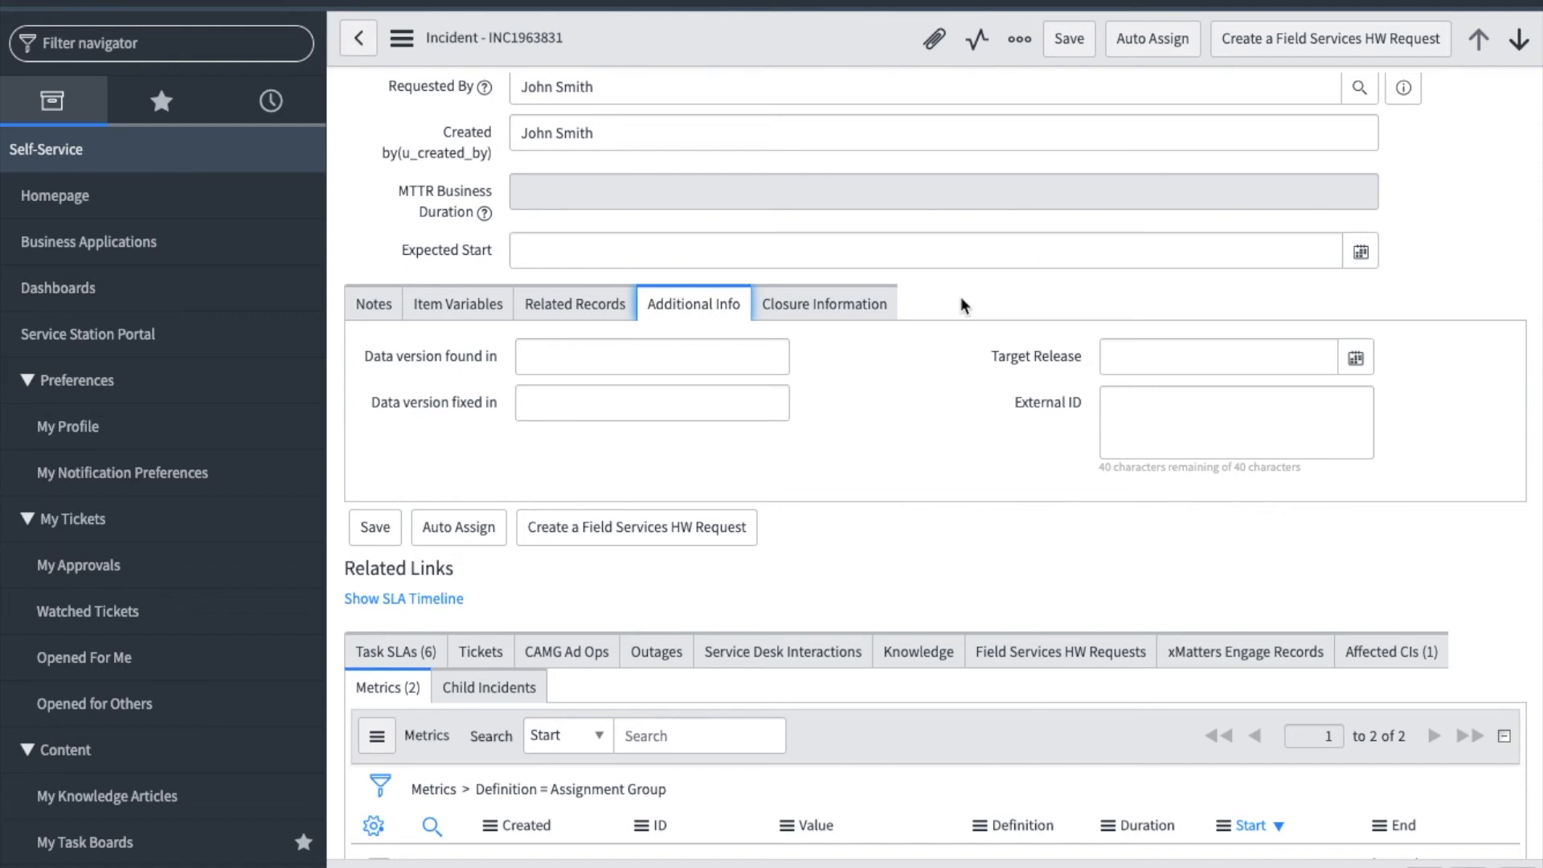
click(849, 311)
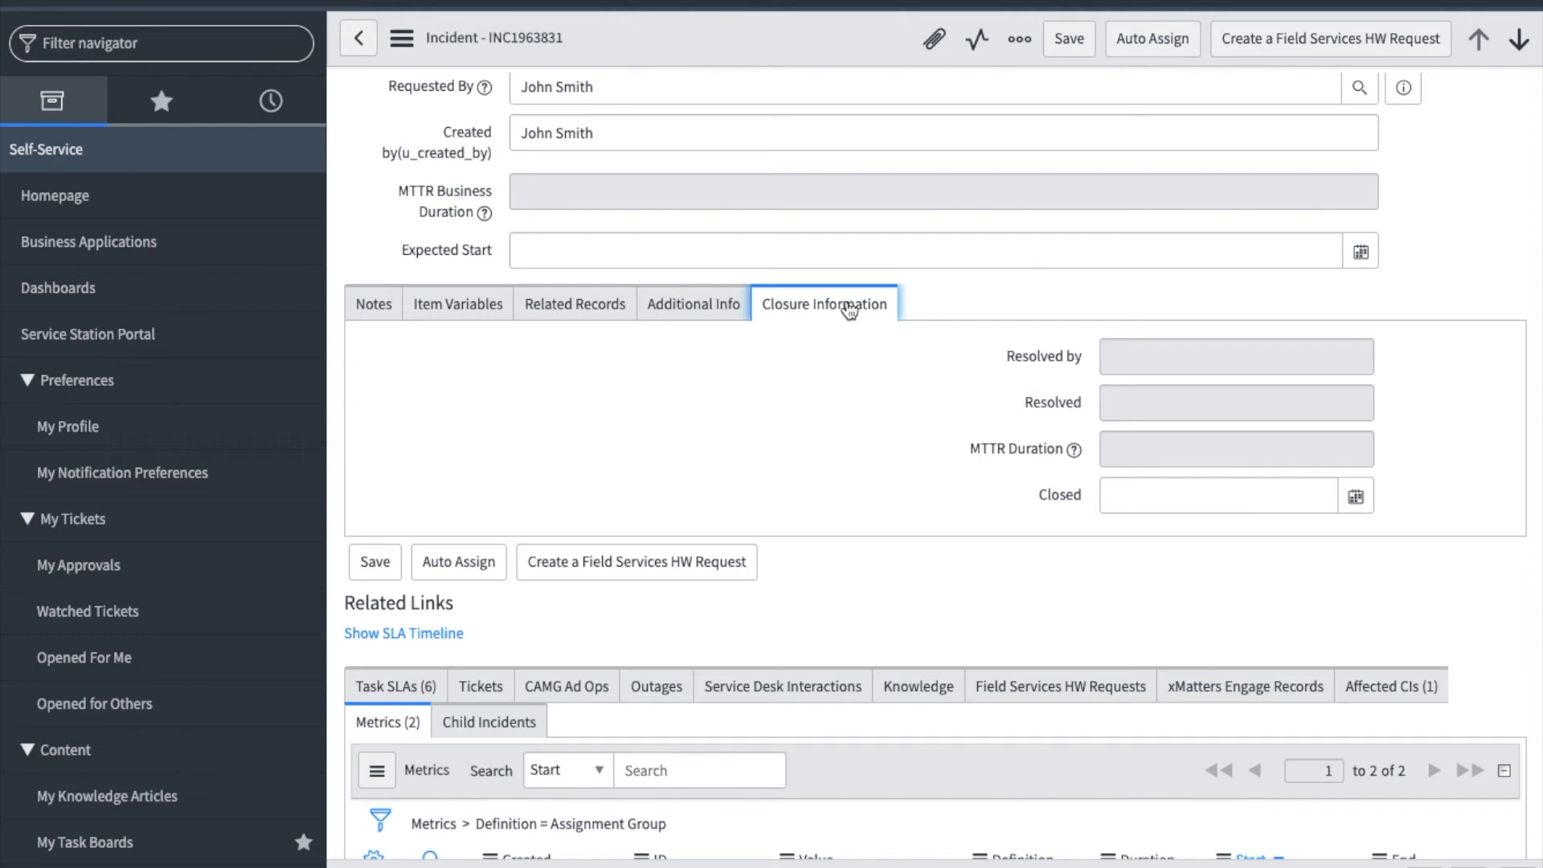
- Examine the incident's Task SLAs and its assignment group Metrics in the related lists
scroll(806, 389, down, 4)
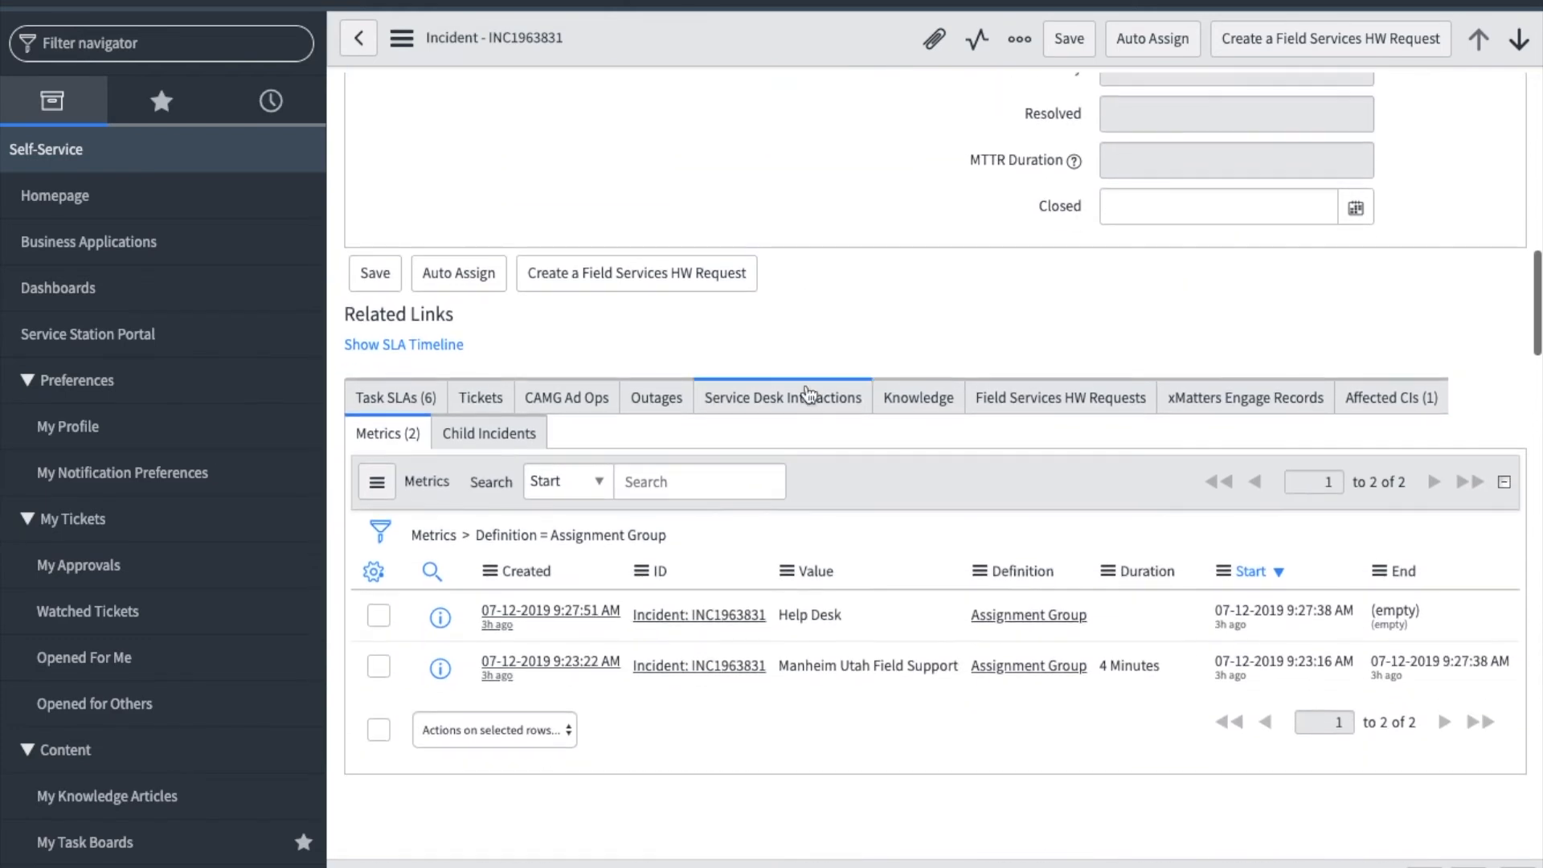
scroll(810, 391, down, 1)
click(393, 328)
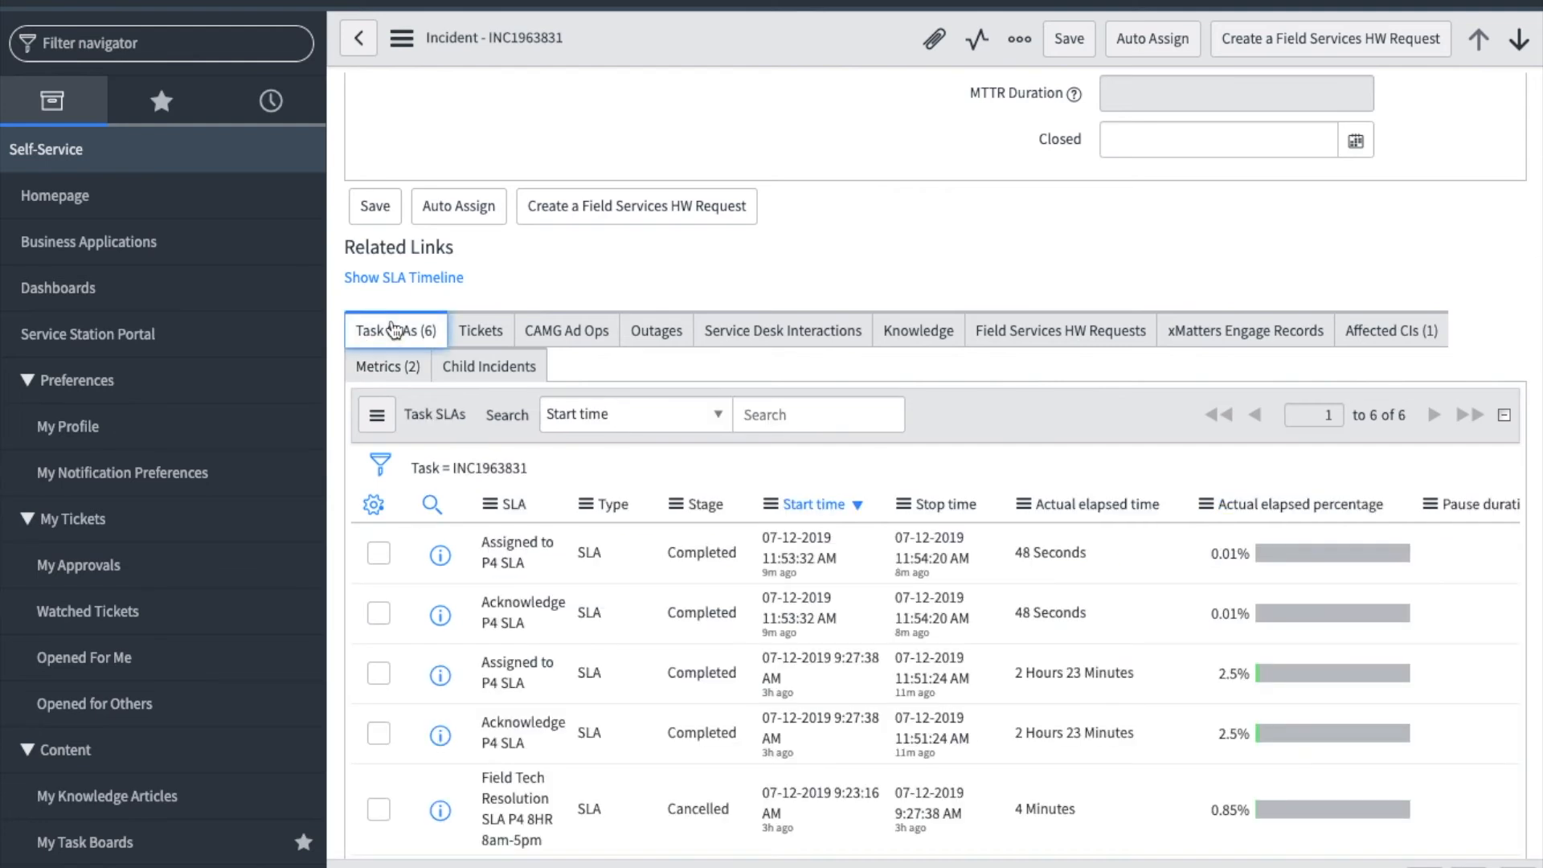
click(398, 378)
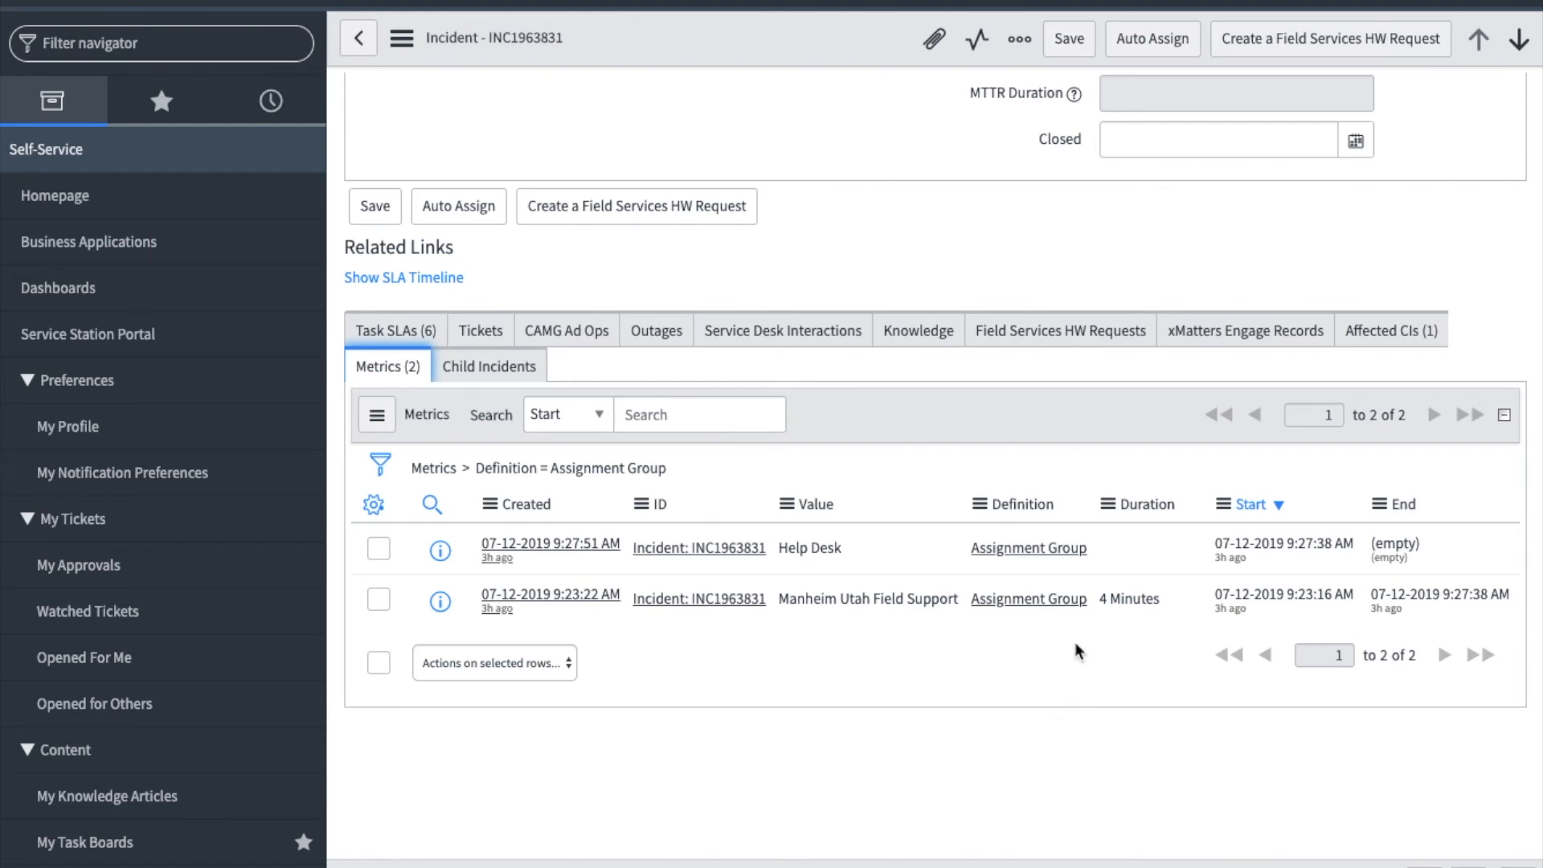
- Read the contact's latest reply in the incident's activity history
scroll(1208, 383, up, 2)
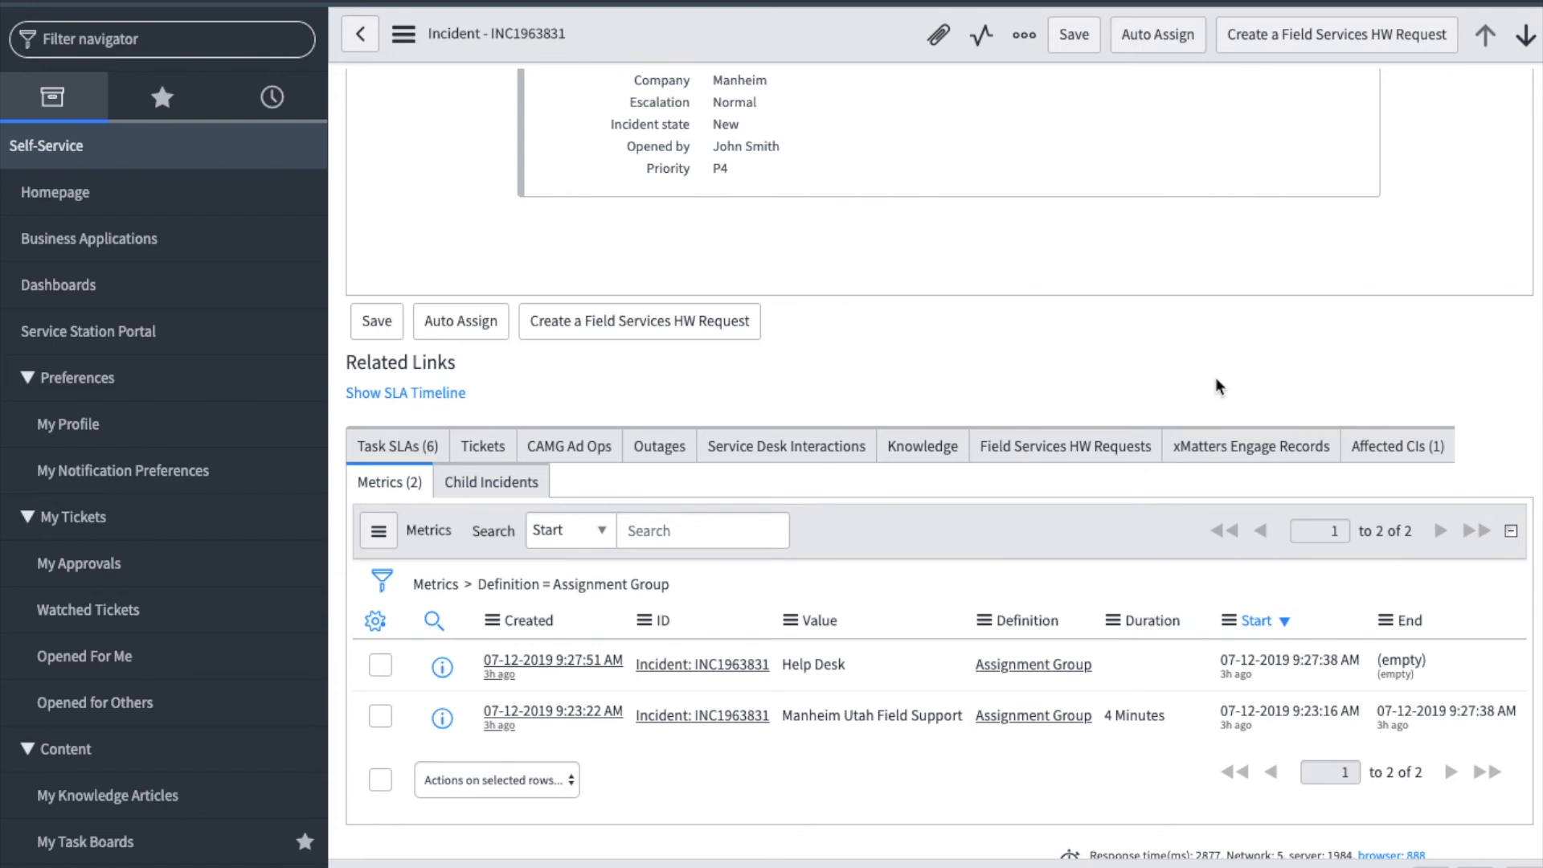
scroll(1216, 386, up, 20)
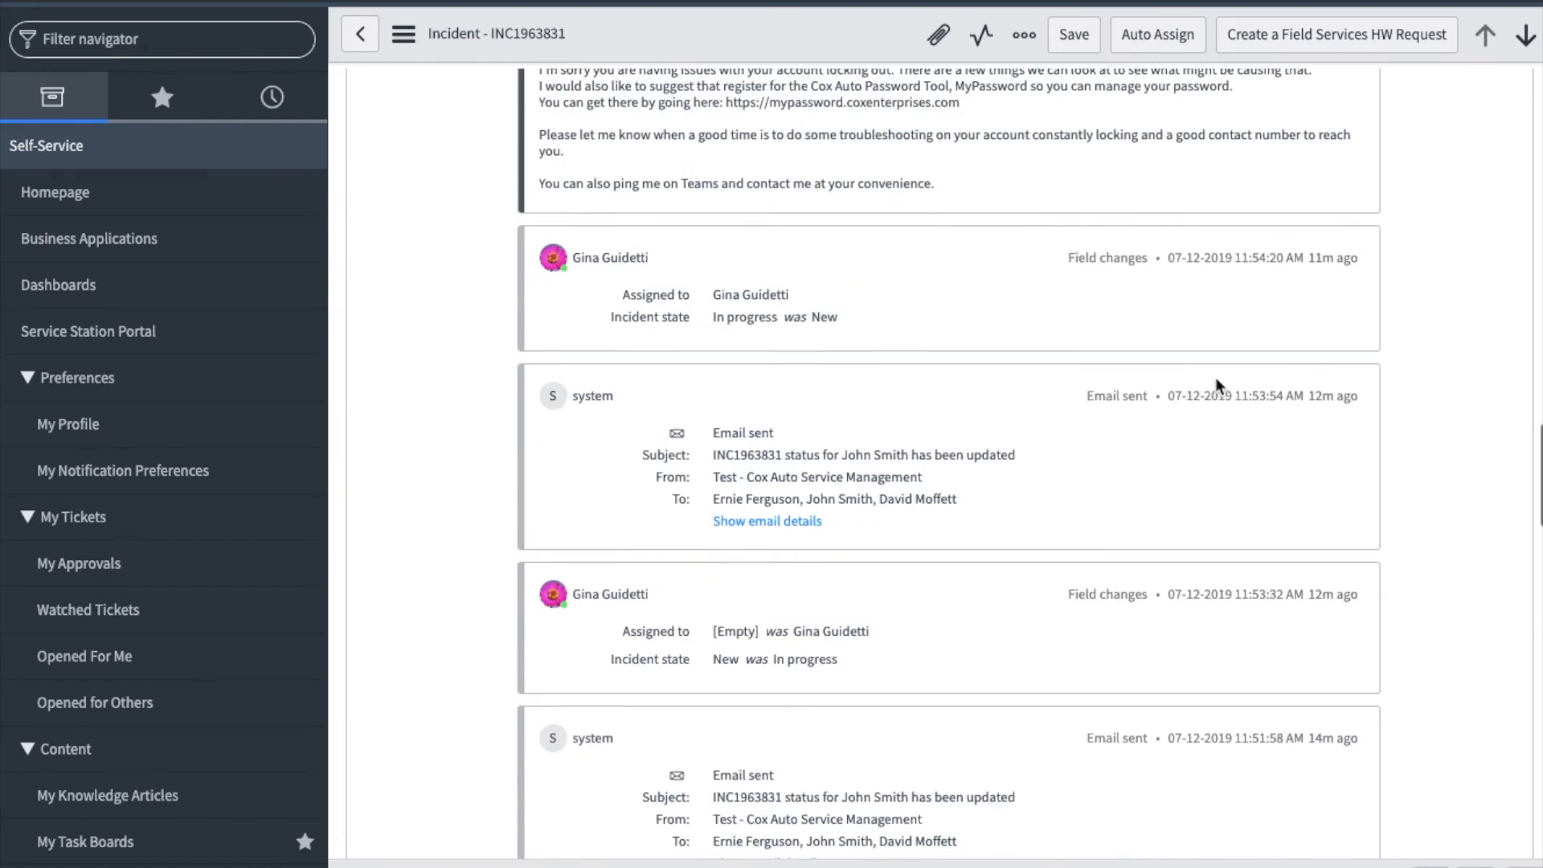
scroll(1214, 386, up, 12)
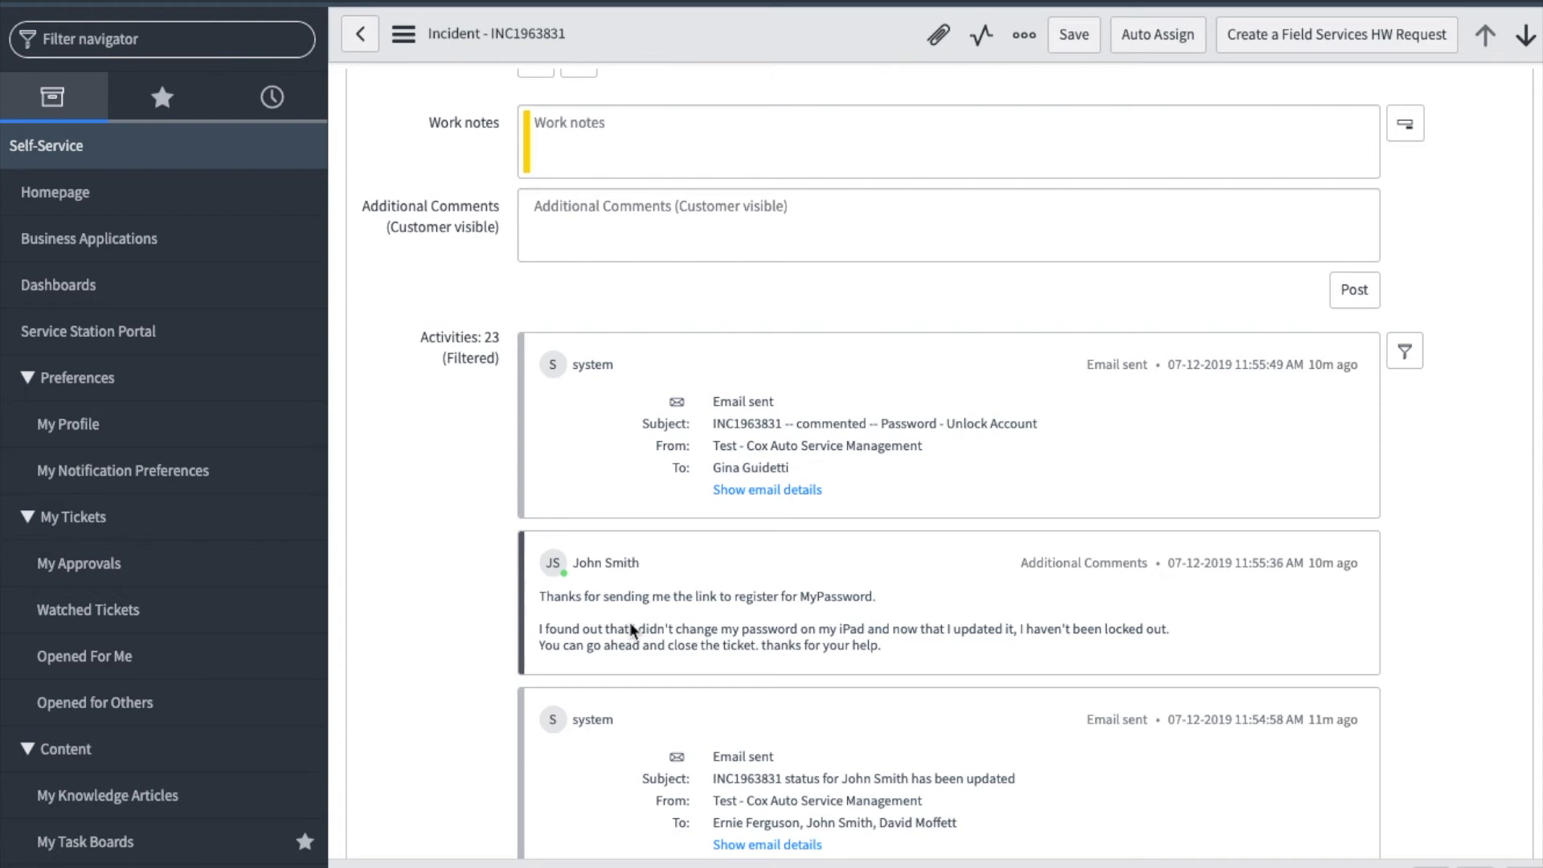
- Set Incident state to Resolved and classify the incident with category Password and subcategory Network Reset
scroll(648, 560, up, 10)
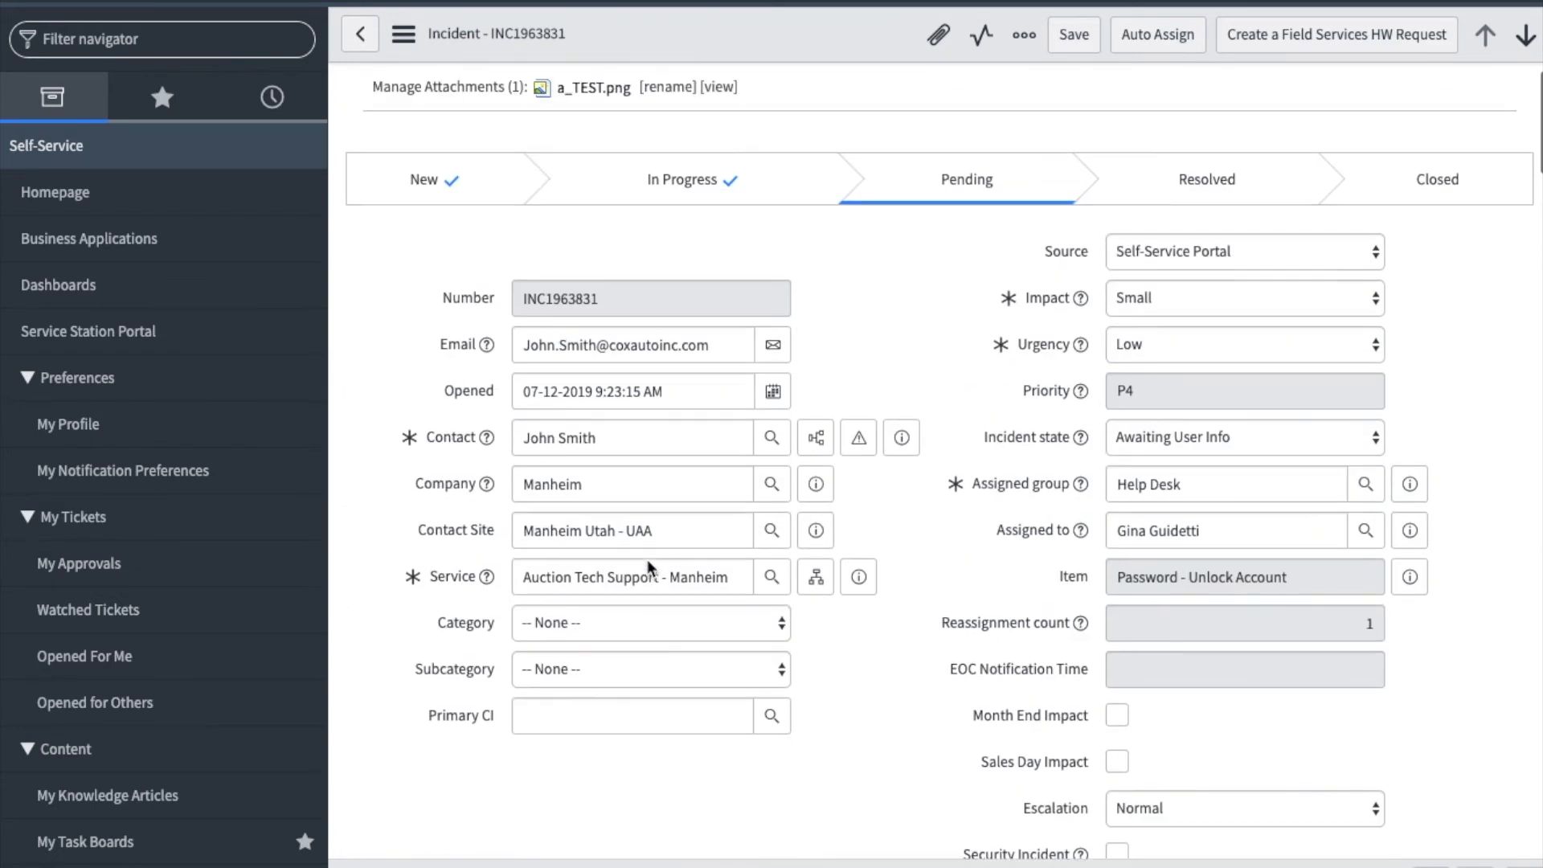
click(1223, 436)
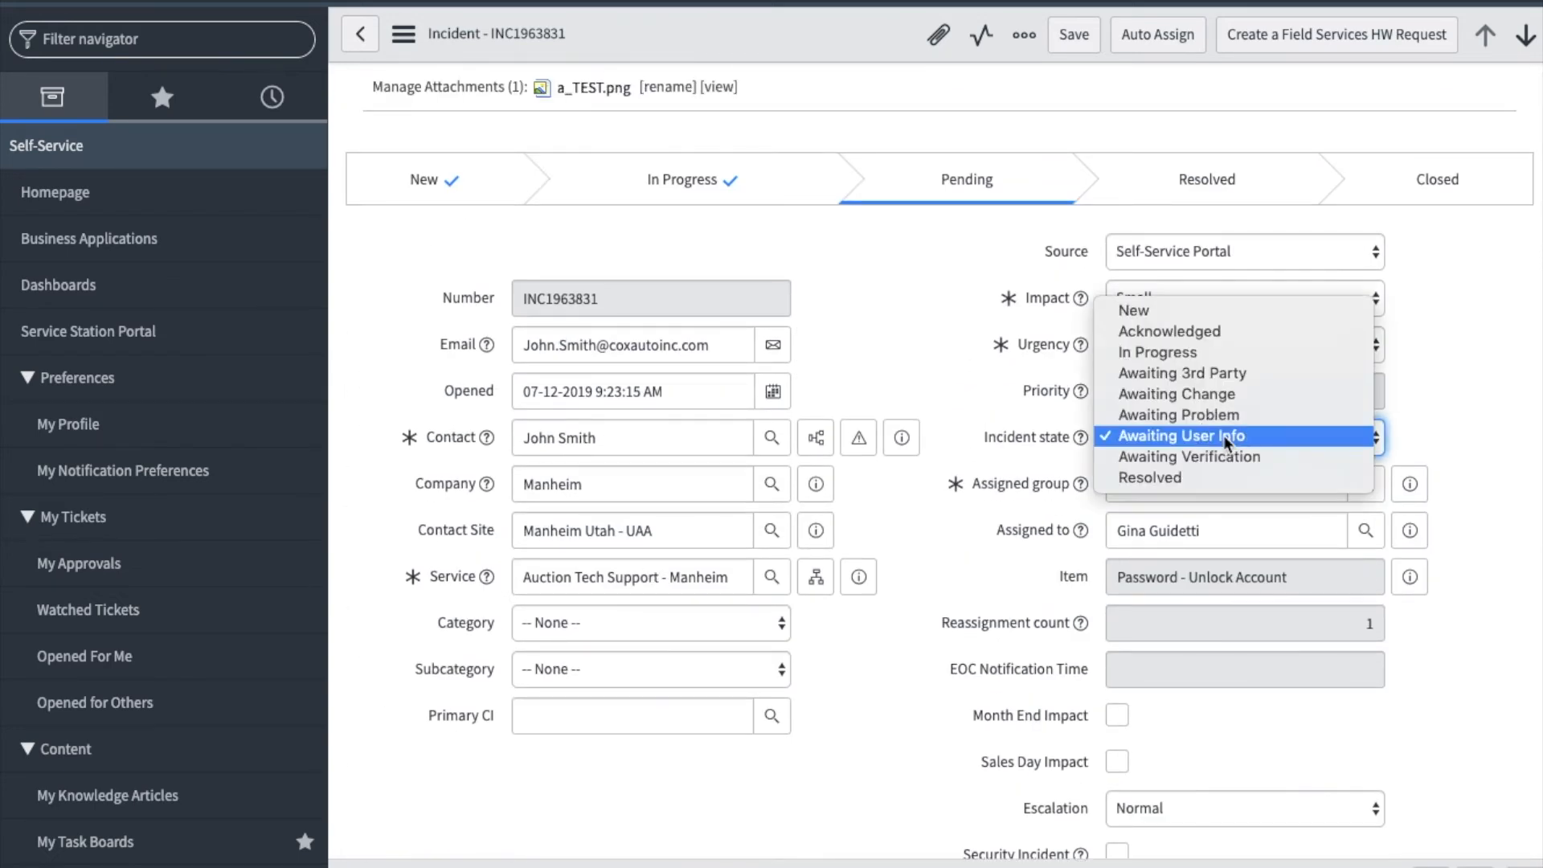
click(1204, 480)
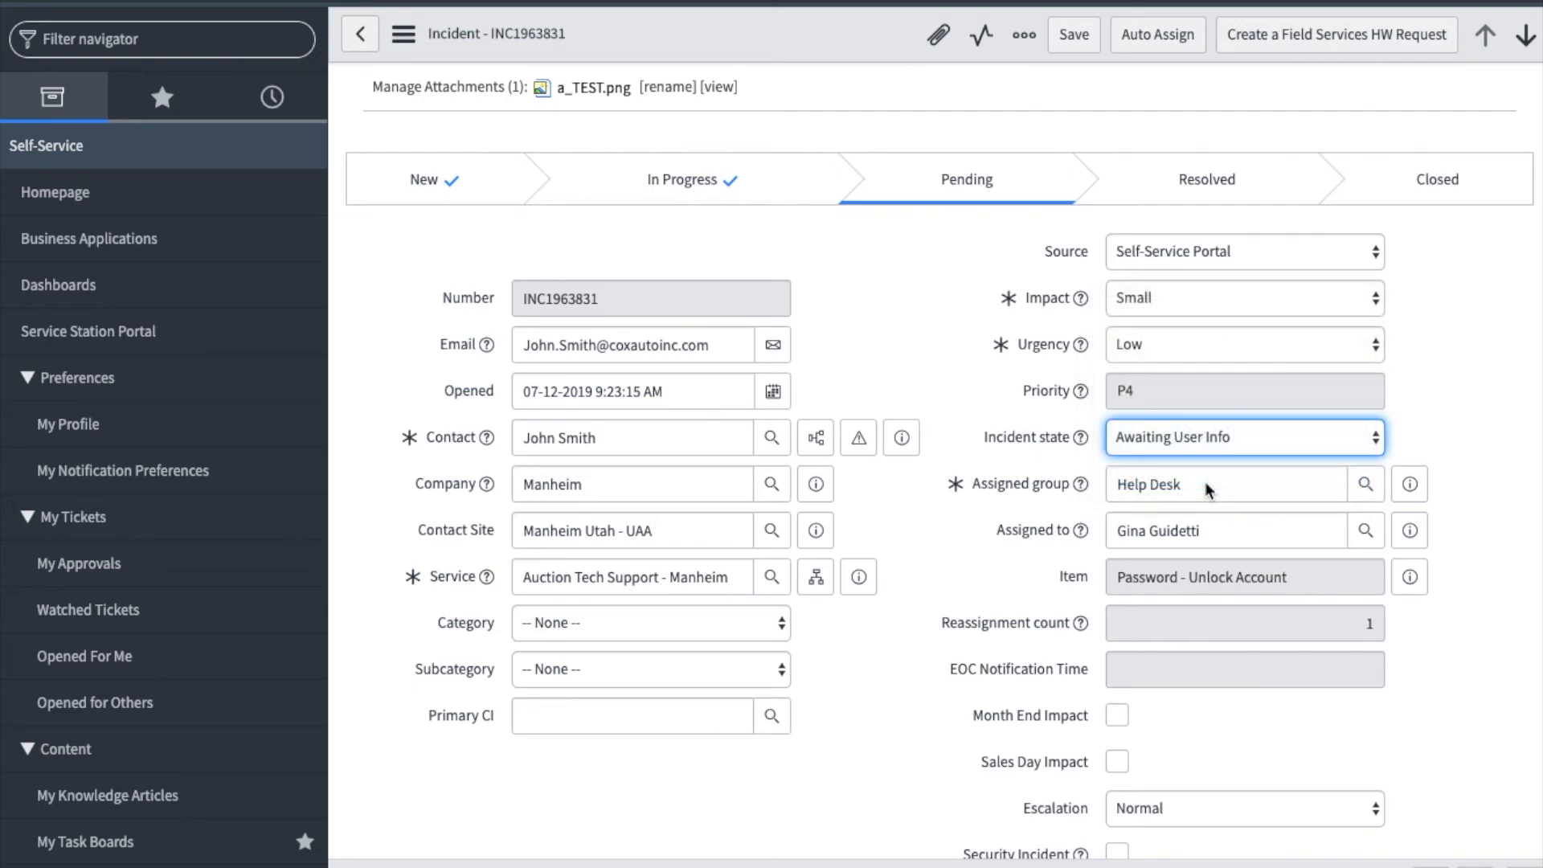
click(672, 629)
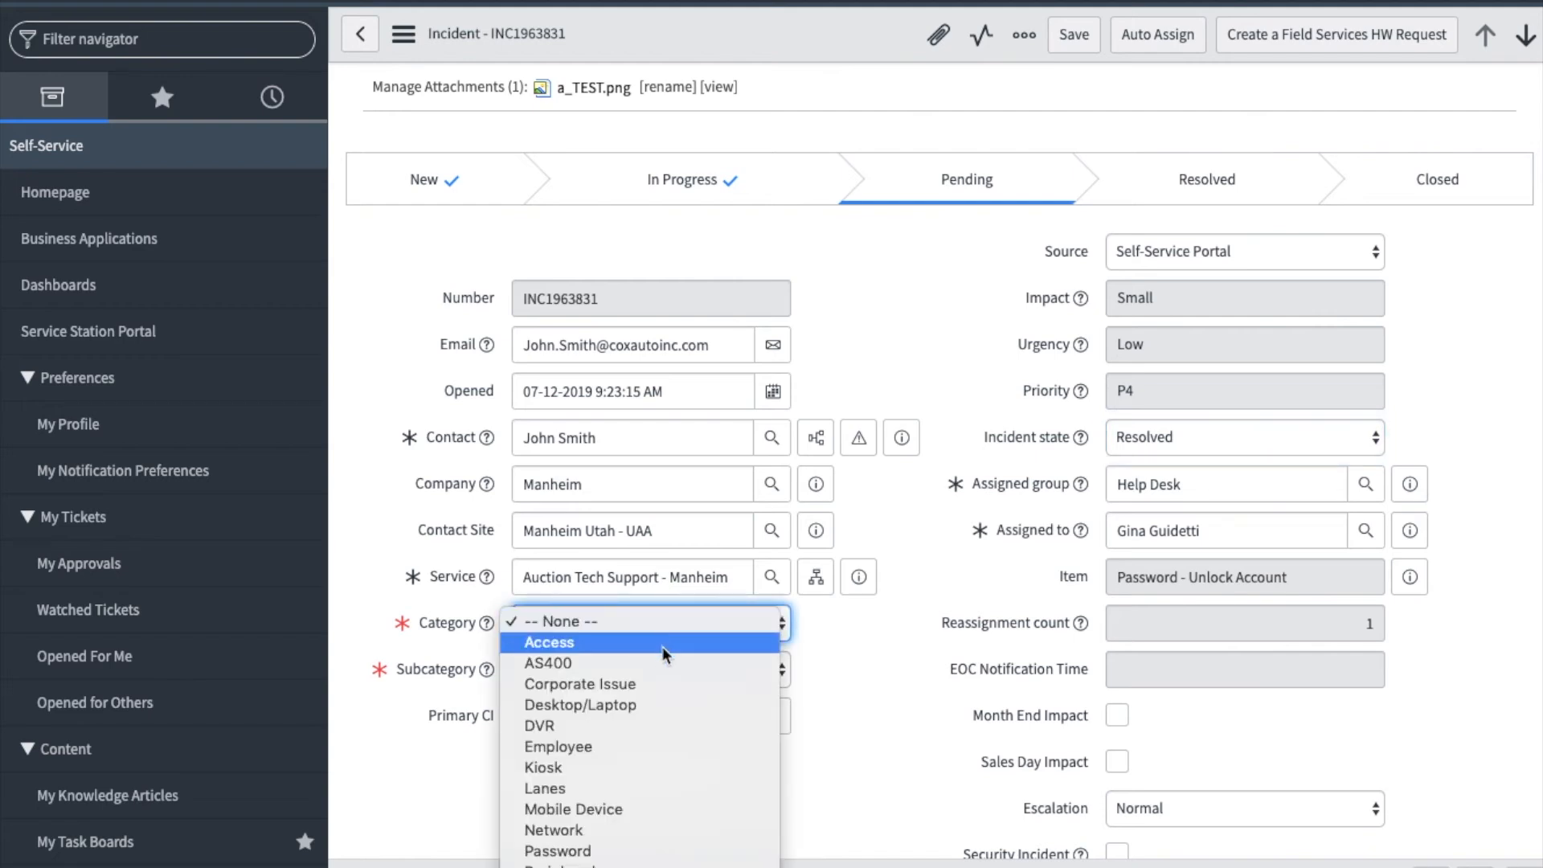
click(635, 852)
click(643, 677)
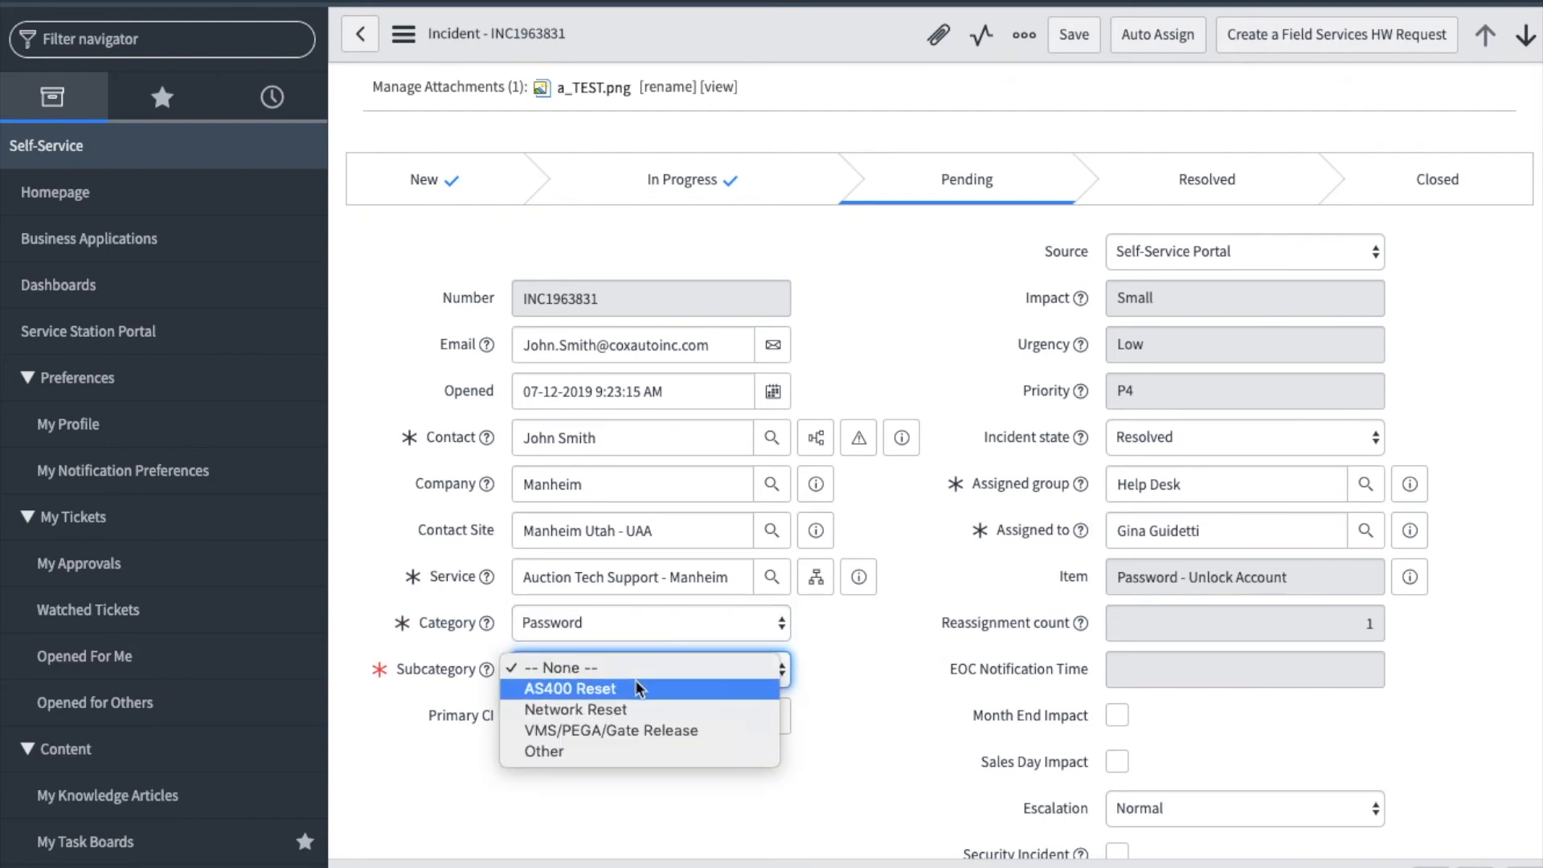
click(629, 707)
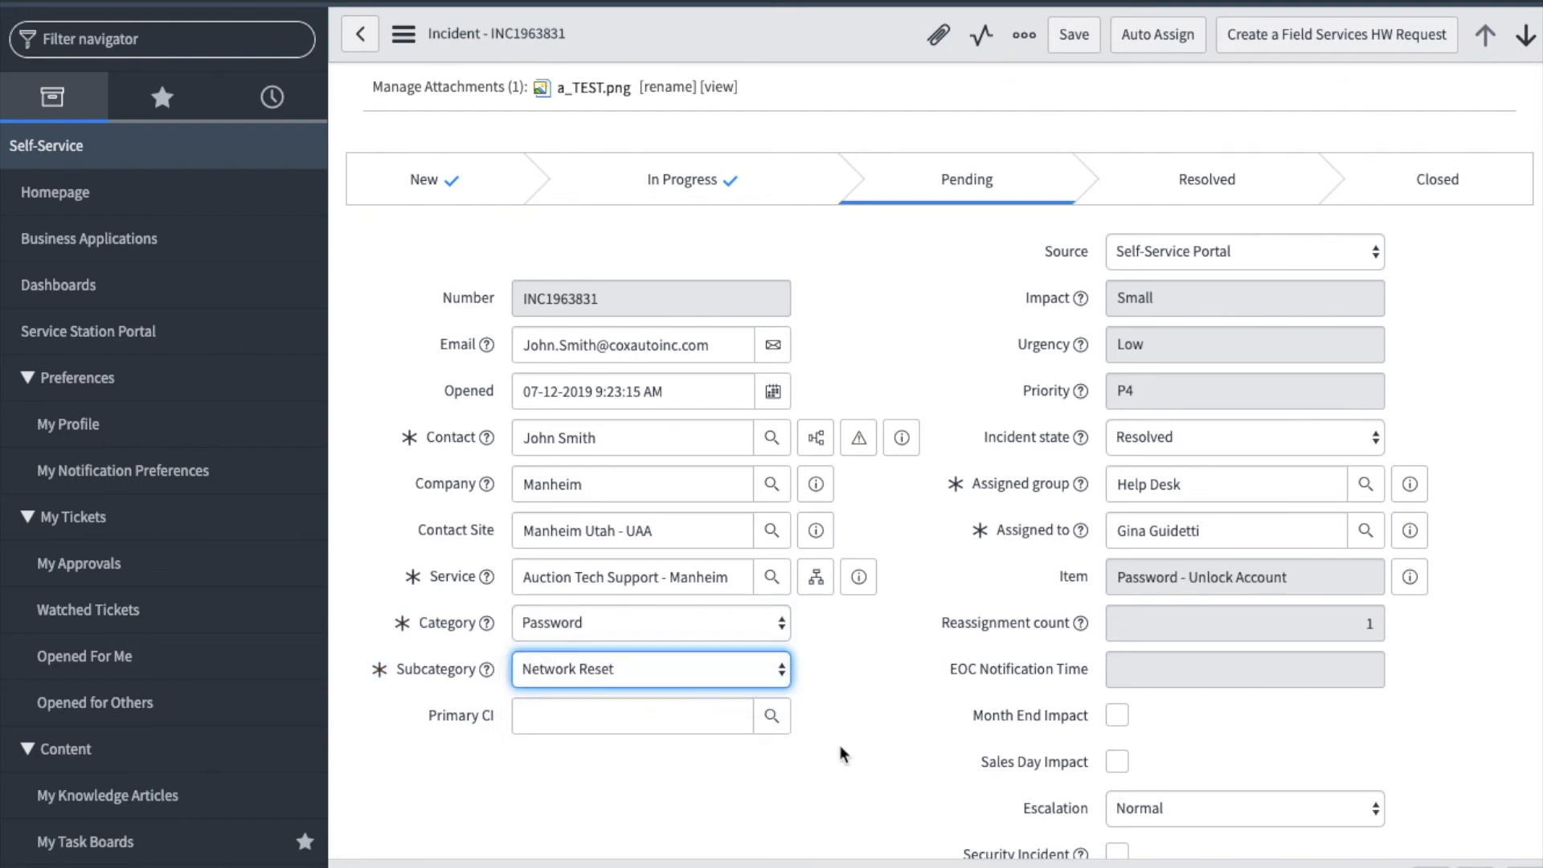
- Complete the Closure Information with cause Process, close code Solved (Permanently), and notes on the MyPassword suggestion, the contact finding the lockout issue and confirming closure
scroll(843, 750, down, 7)
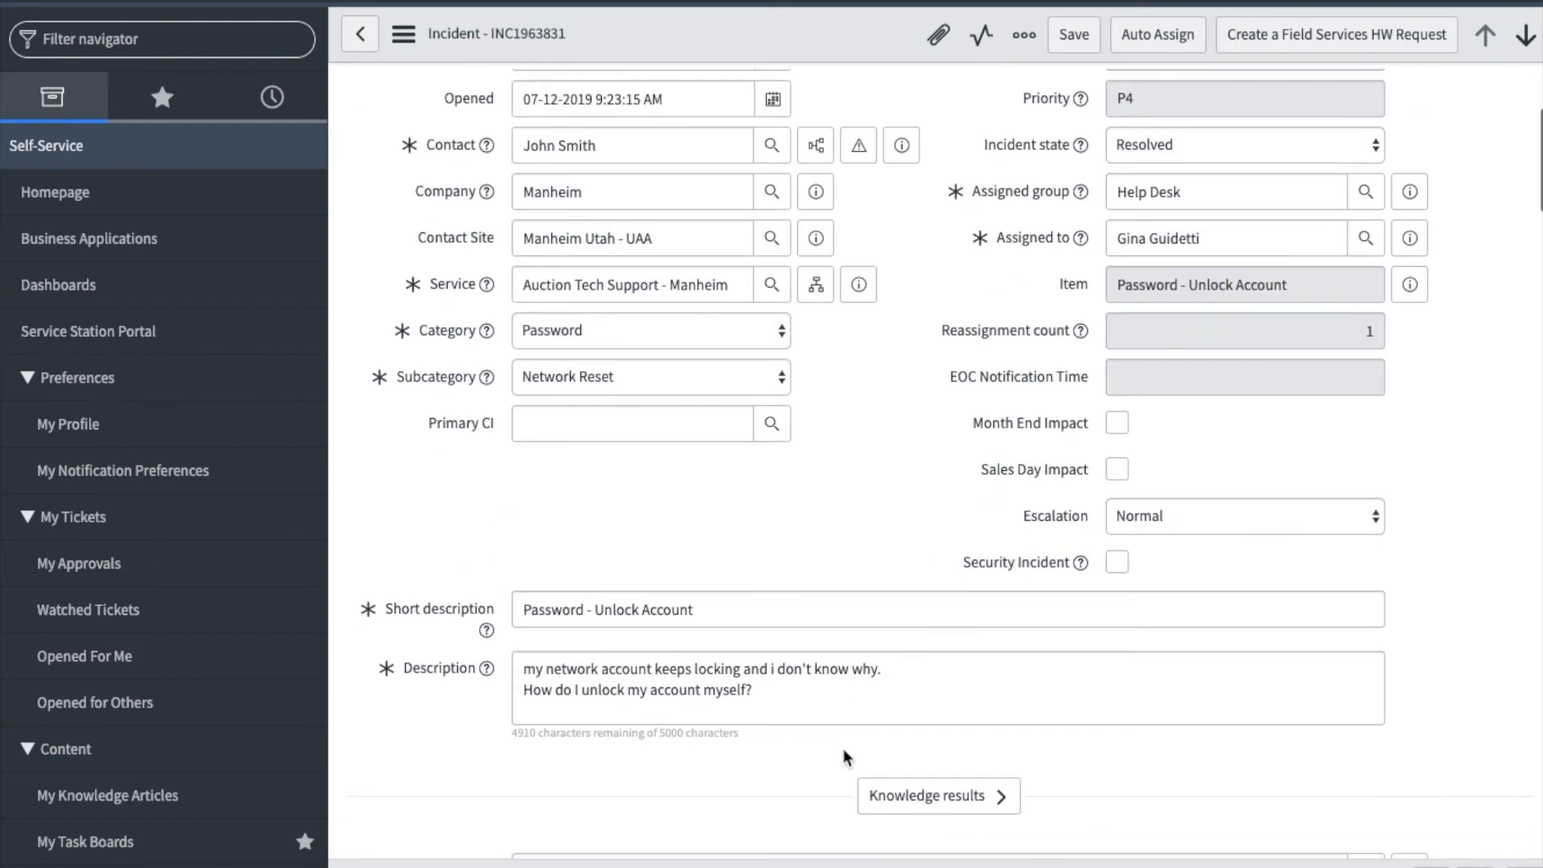
scroll(842, 749, down, 3)
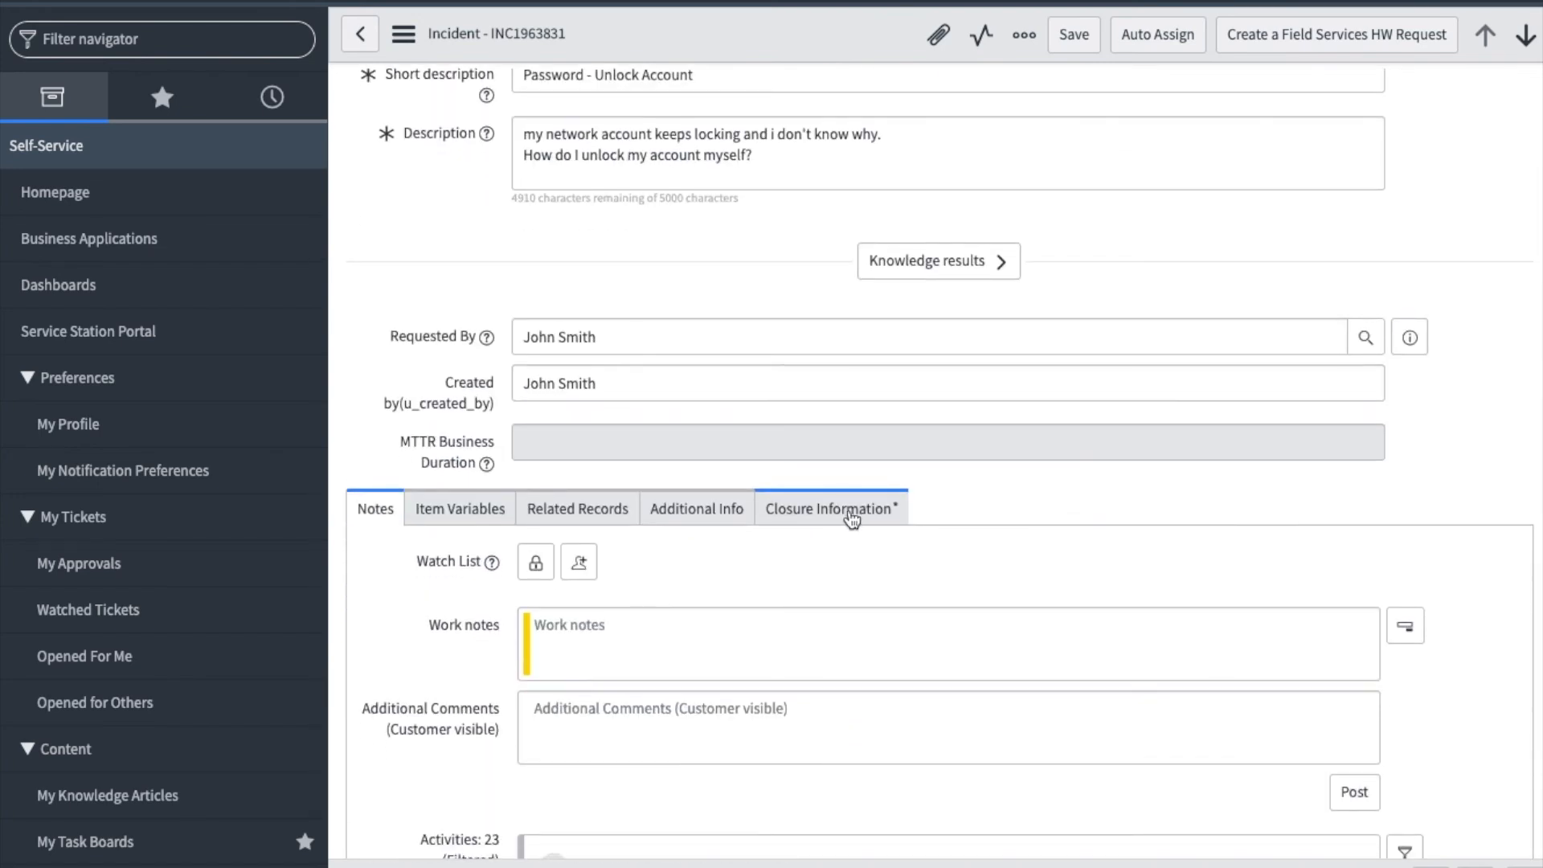
click(851, 521)
scroll(851, 600, down, 1)
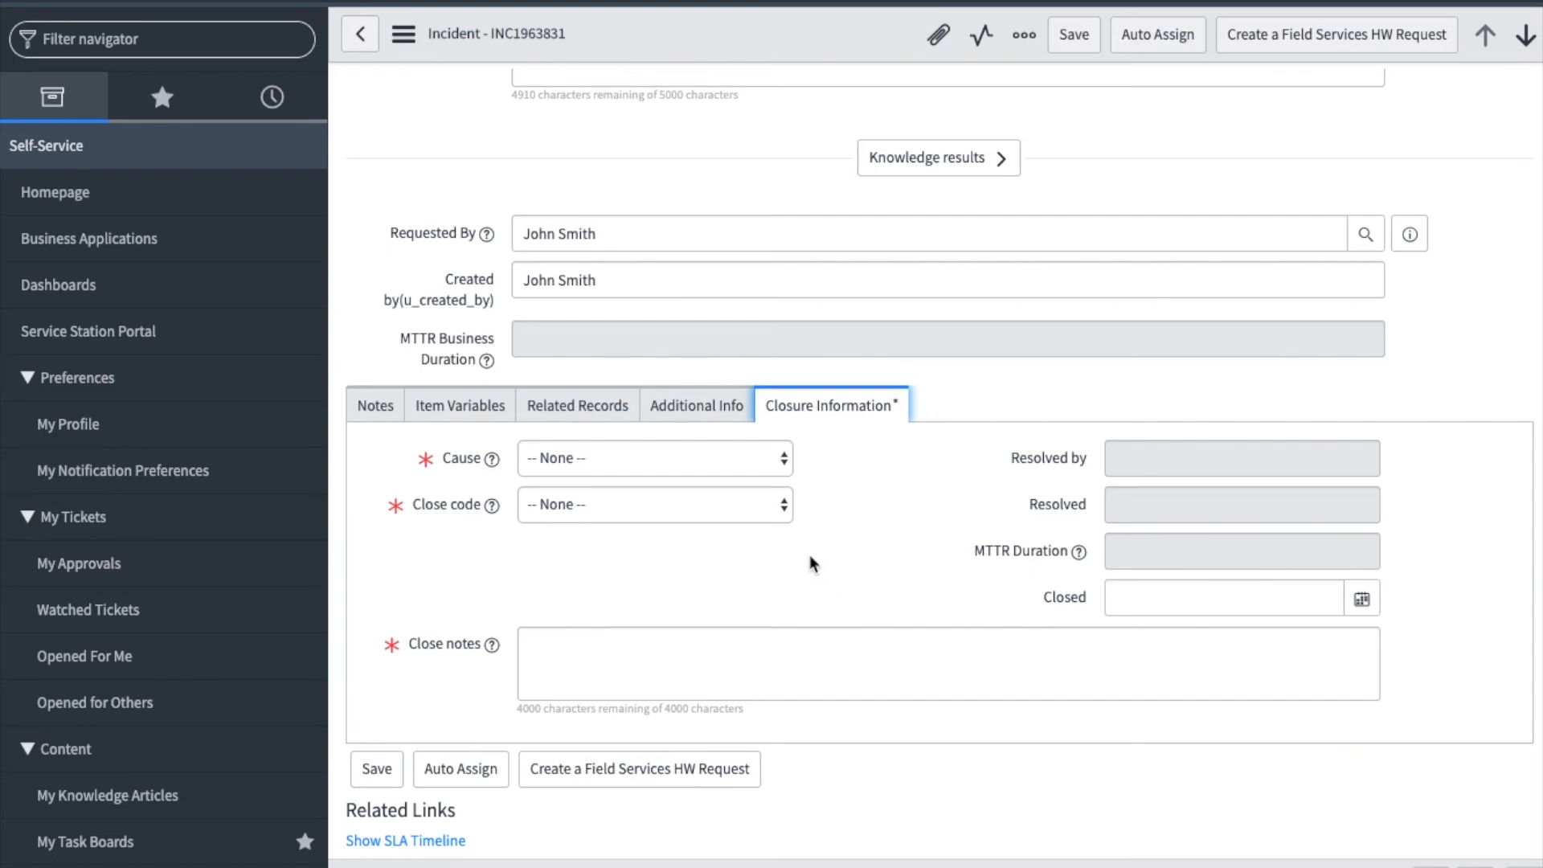
click(692, 462)
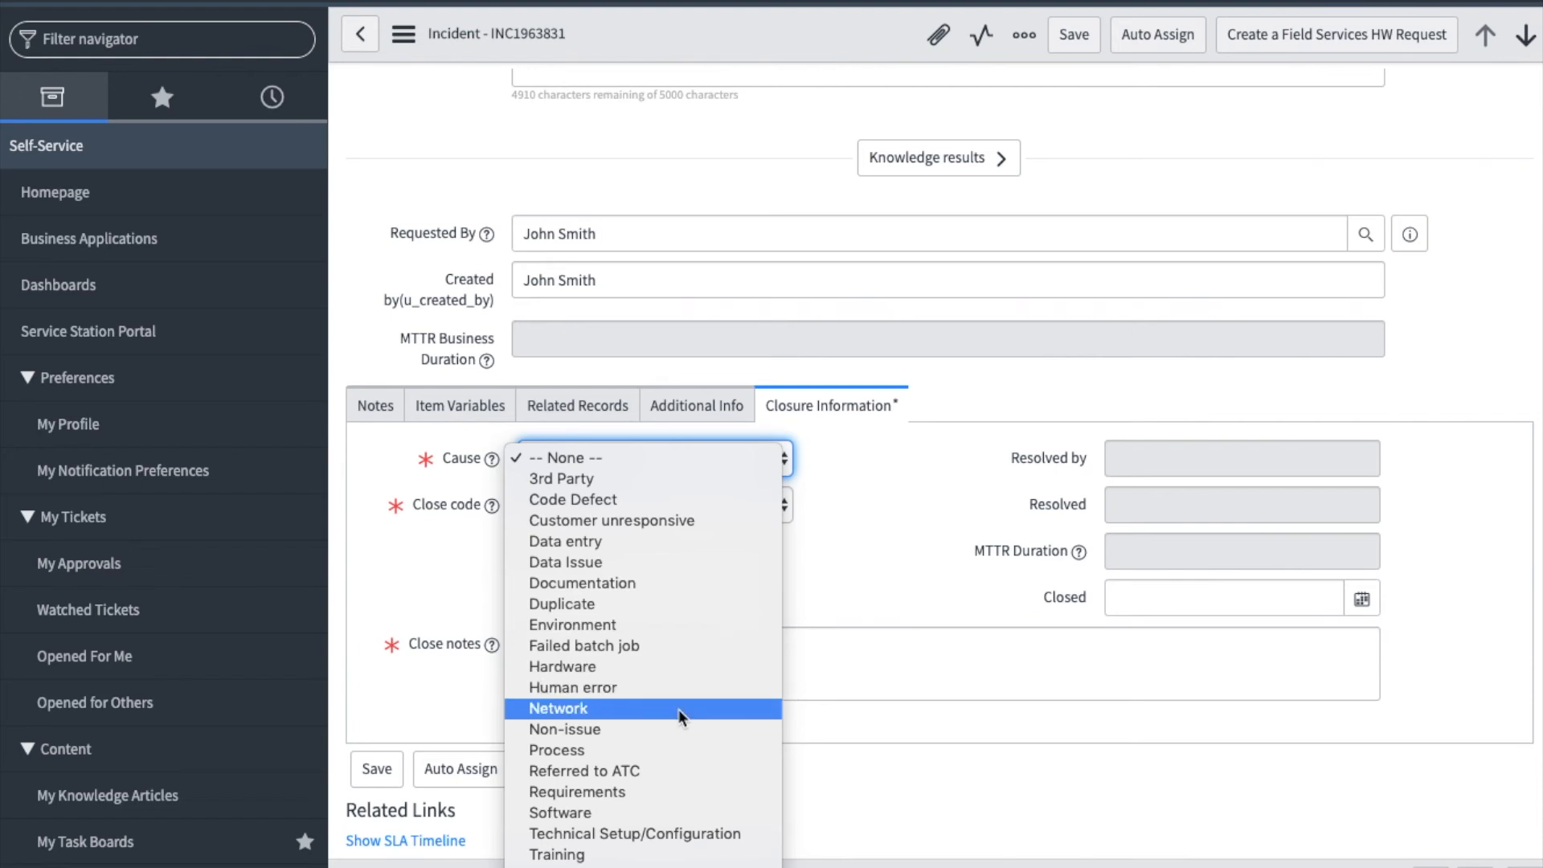
click(675, 747)
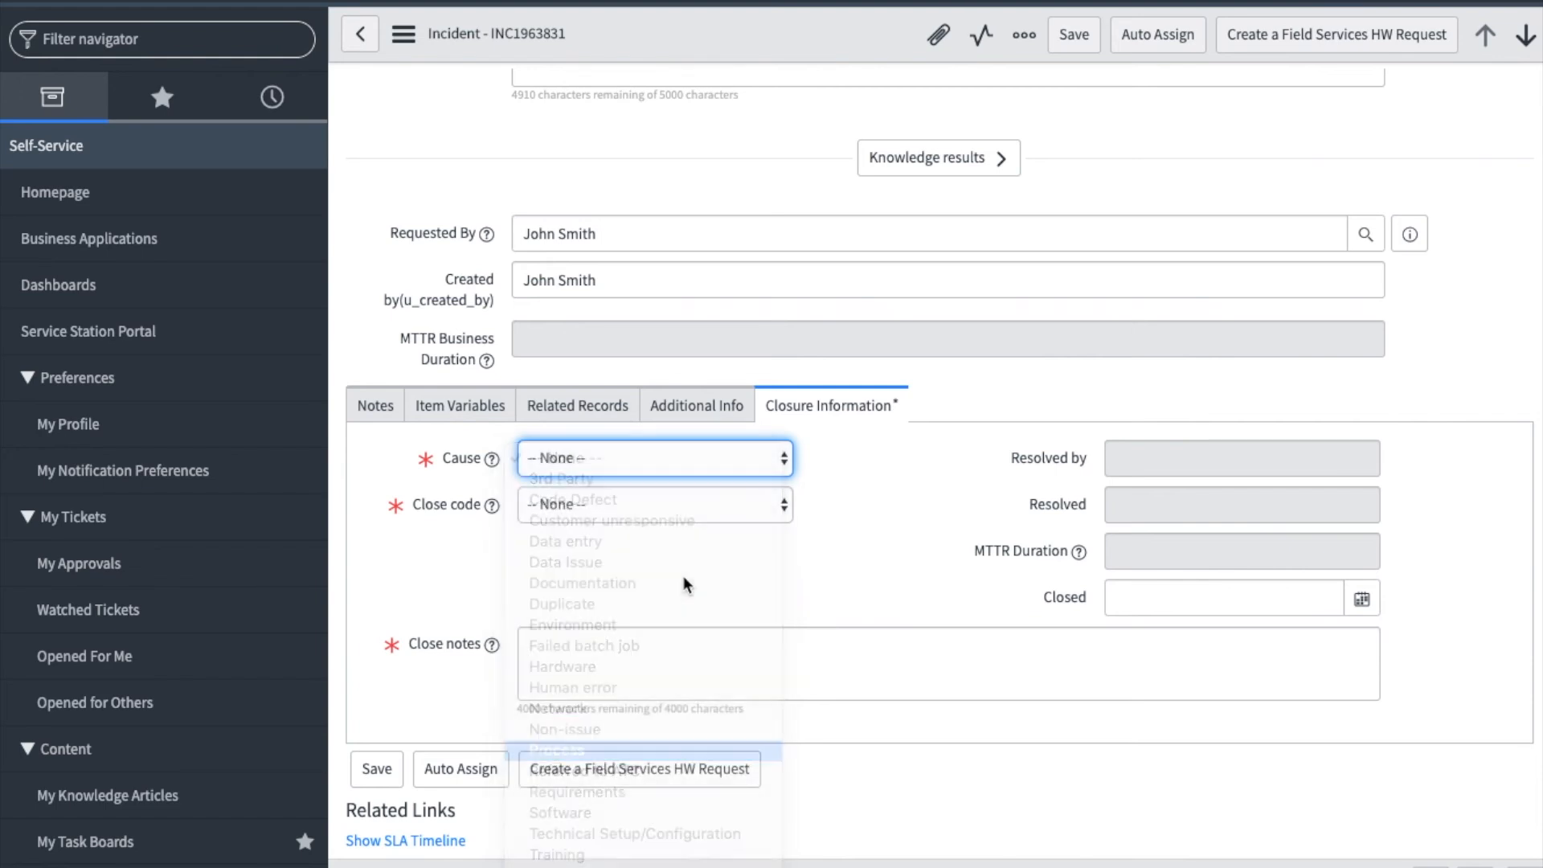
click(671, 507)
click(677, 544)
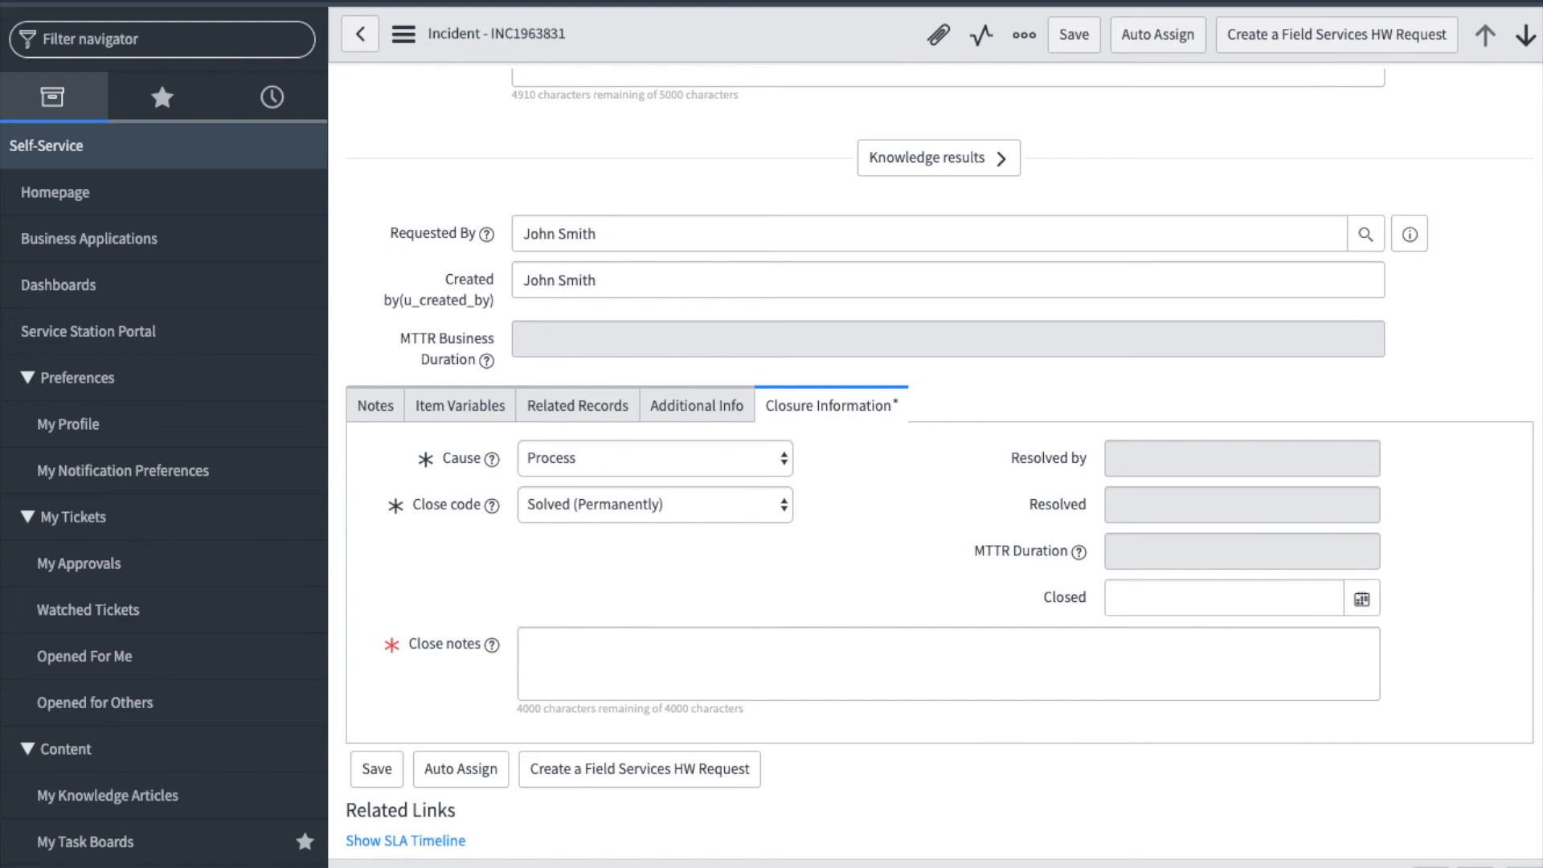
click(585, 656)
key(ctrl+v)
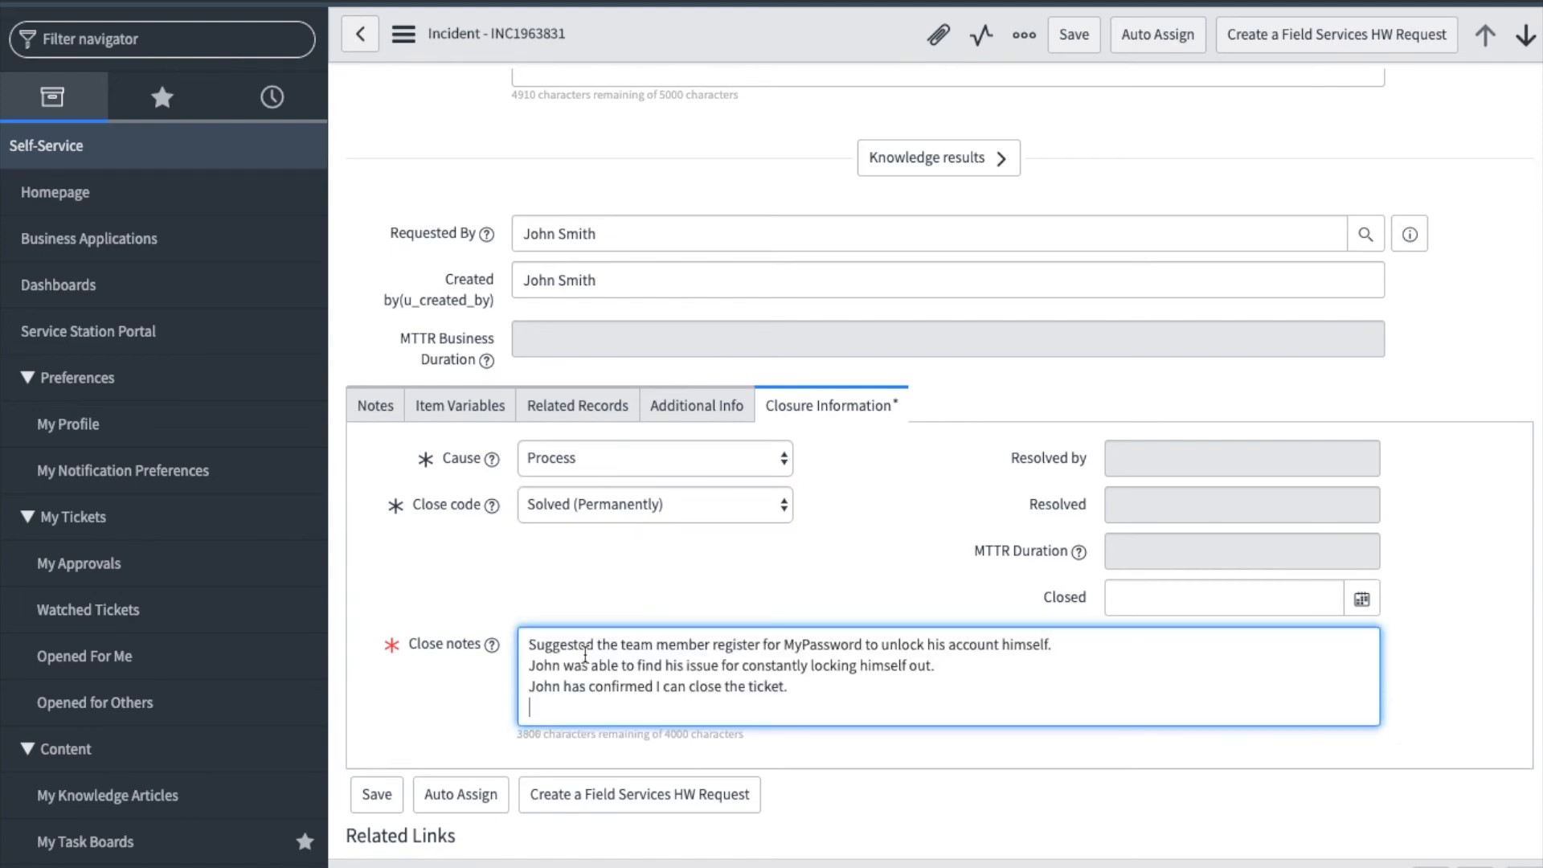
- Save the resolved incident with its closure information
click(1074, 37)
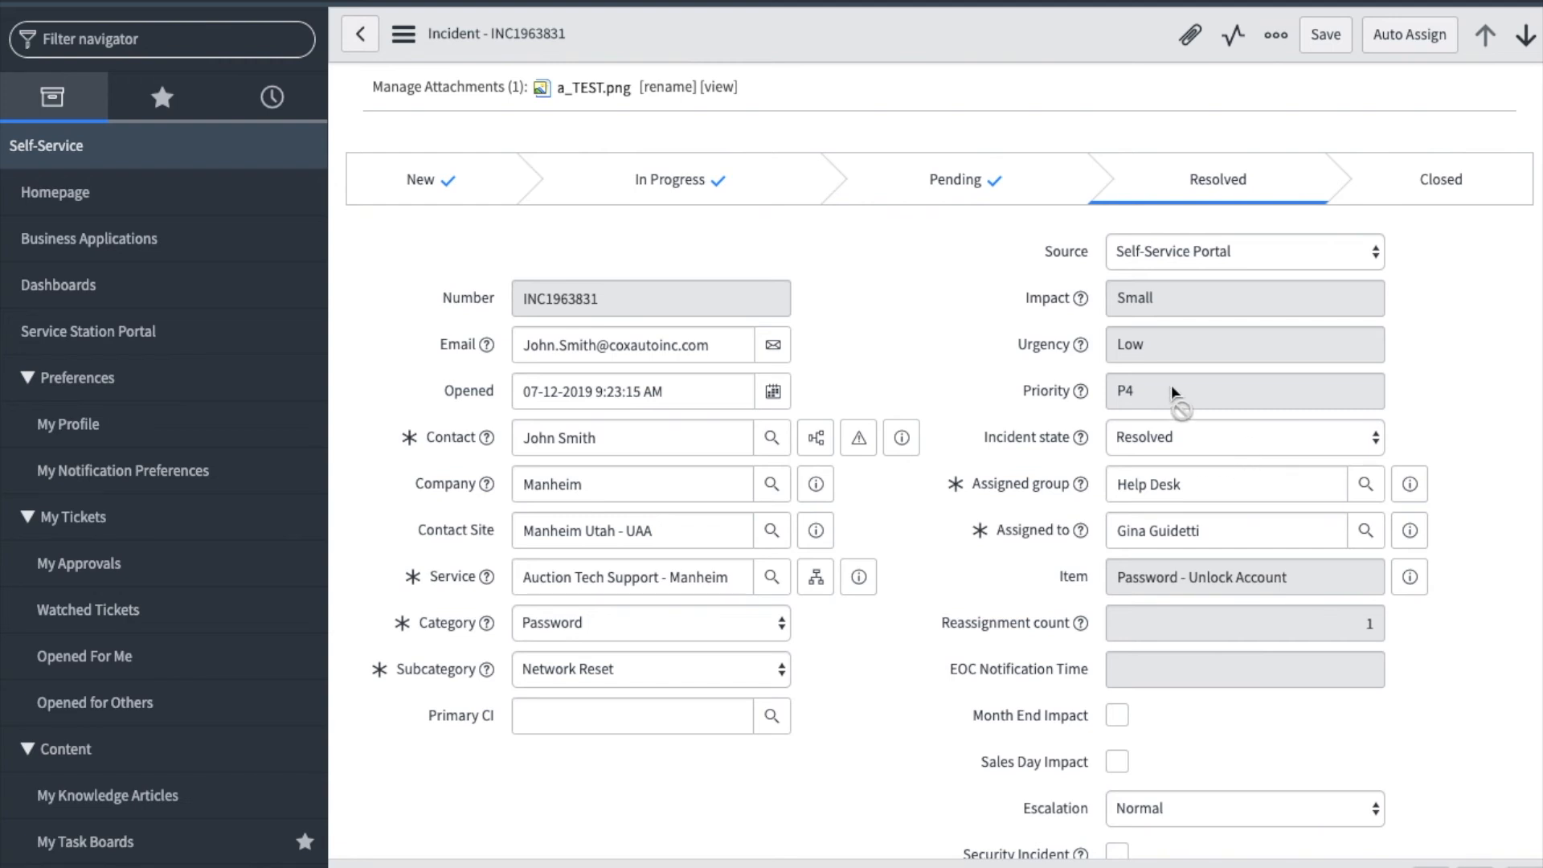
- Return to the homepage, filter the navigator for service desk and open My Groups Unassigned Work
click(90, 197)
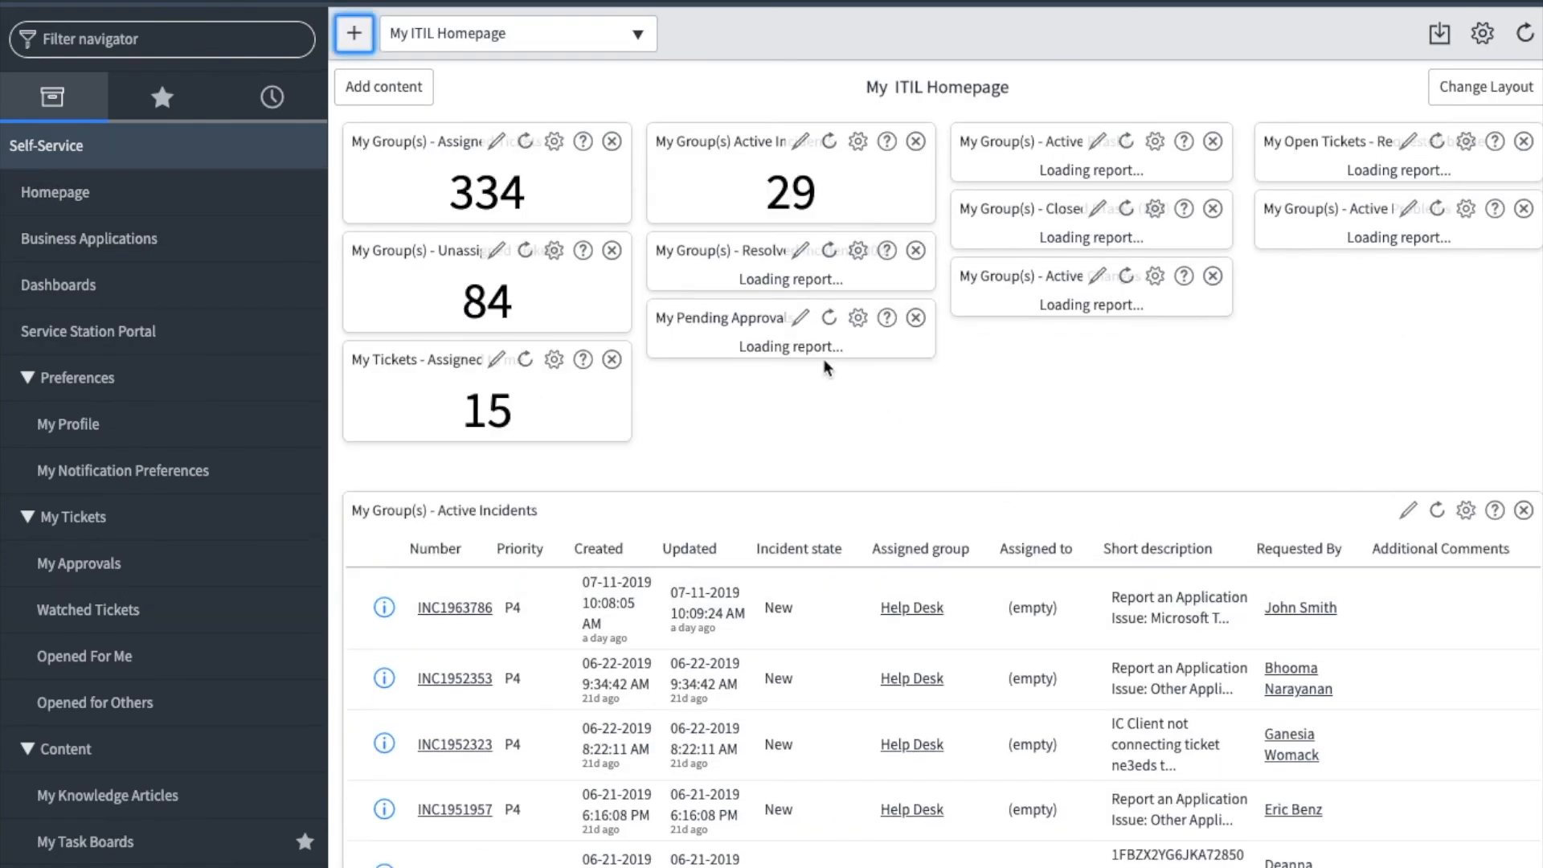
click(148, 41)
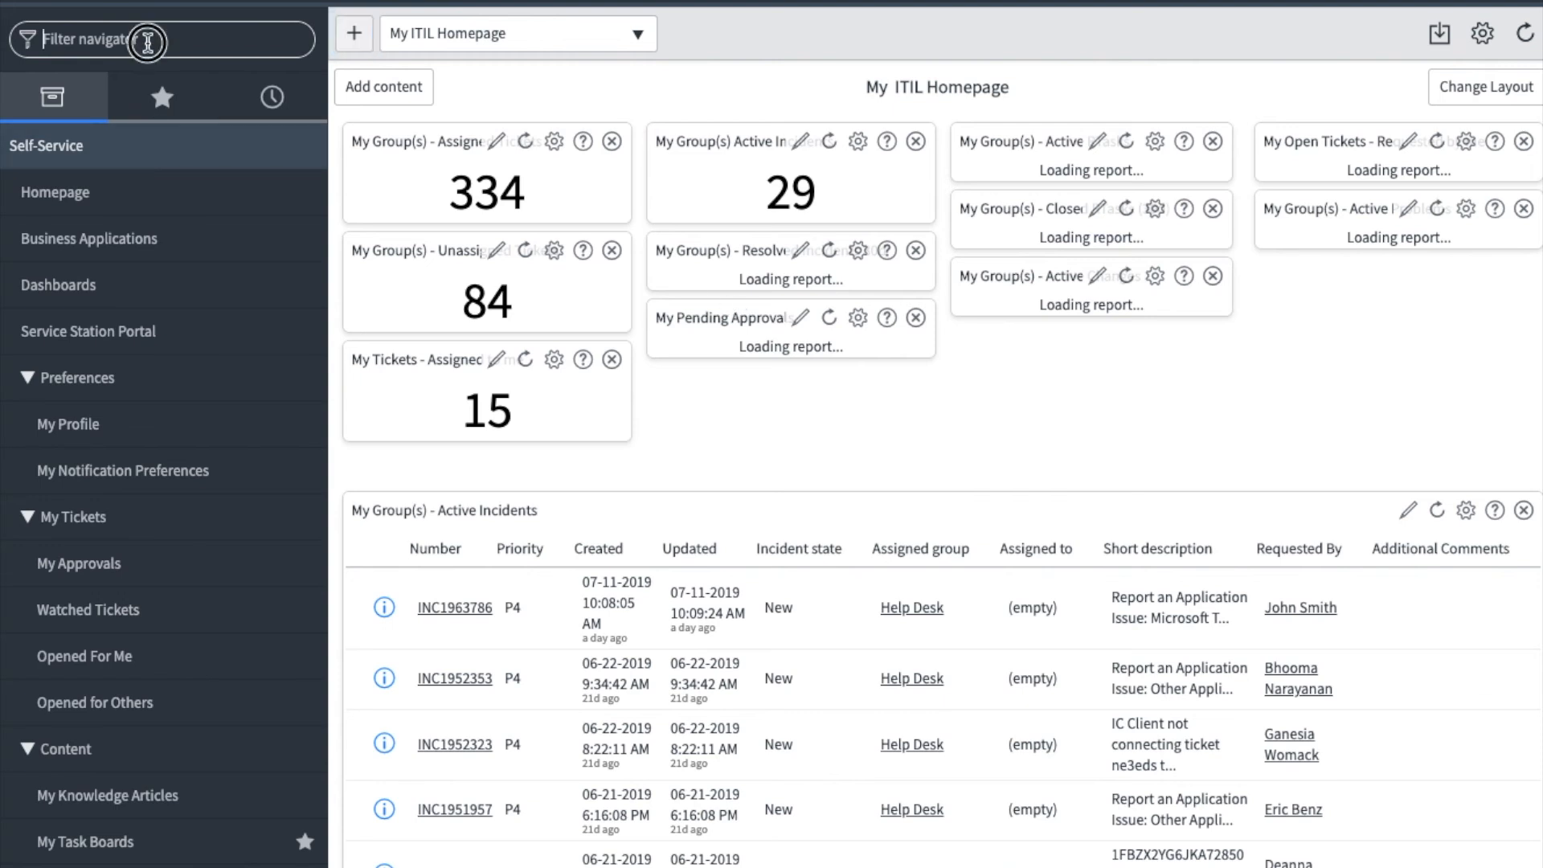
text(service desk)
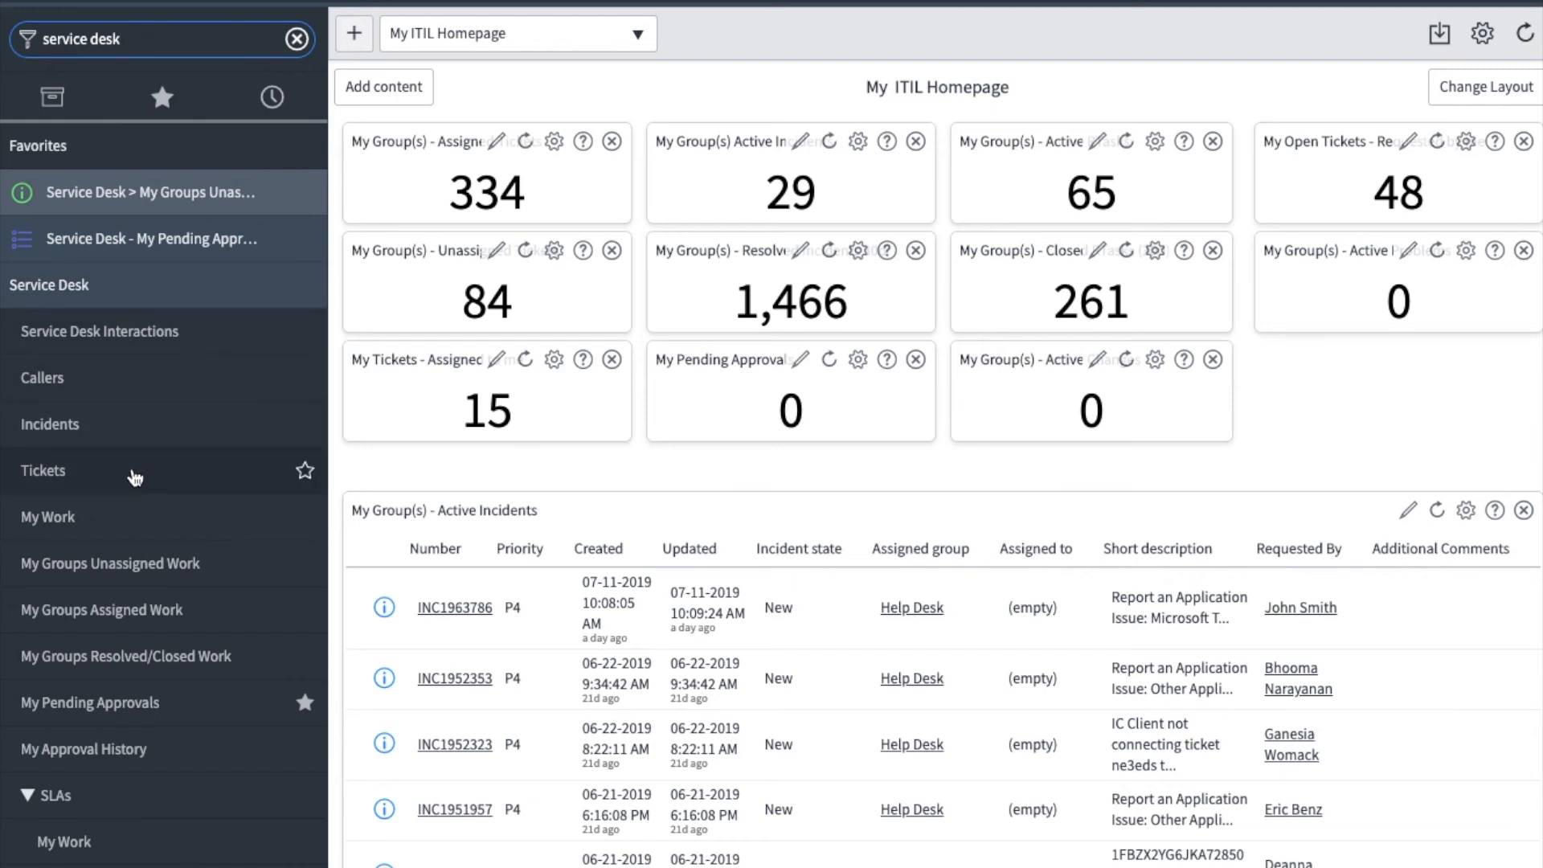
scroll(131, 475, down, 2)
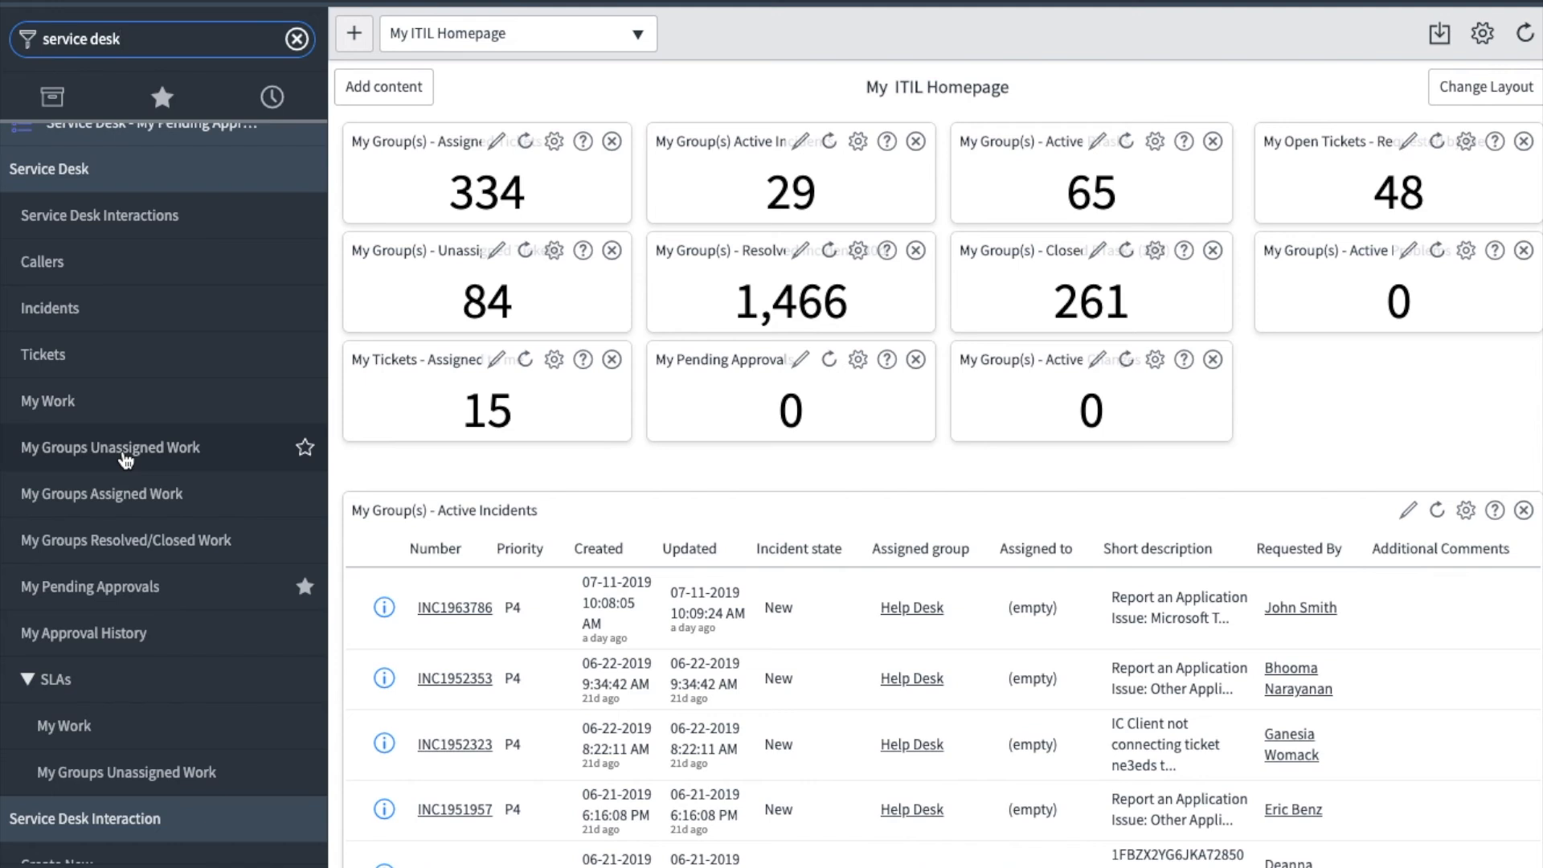
click(125, 457)
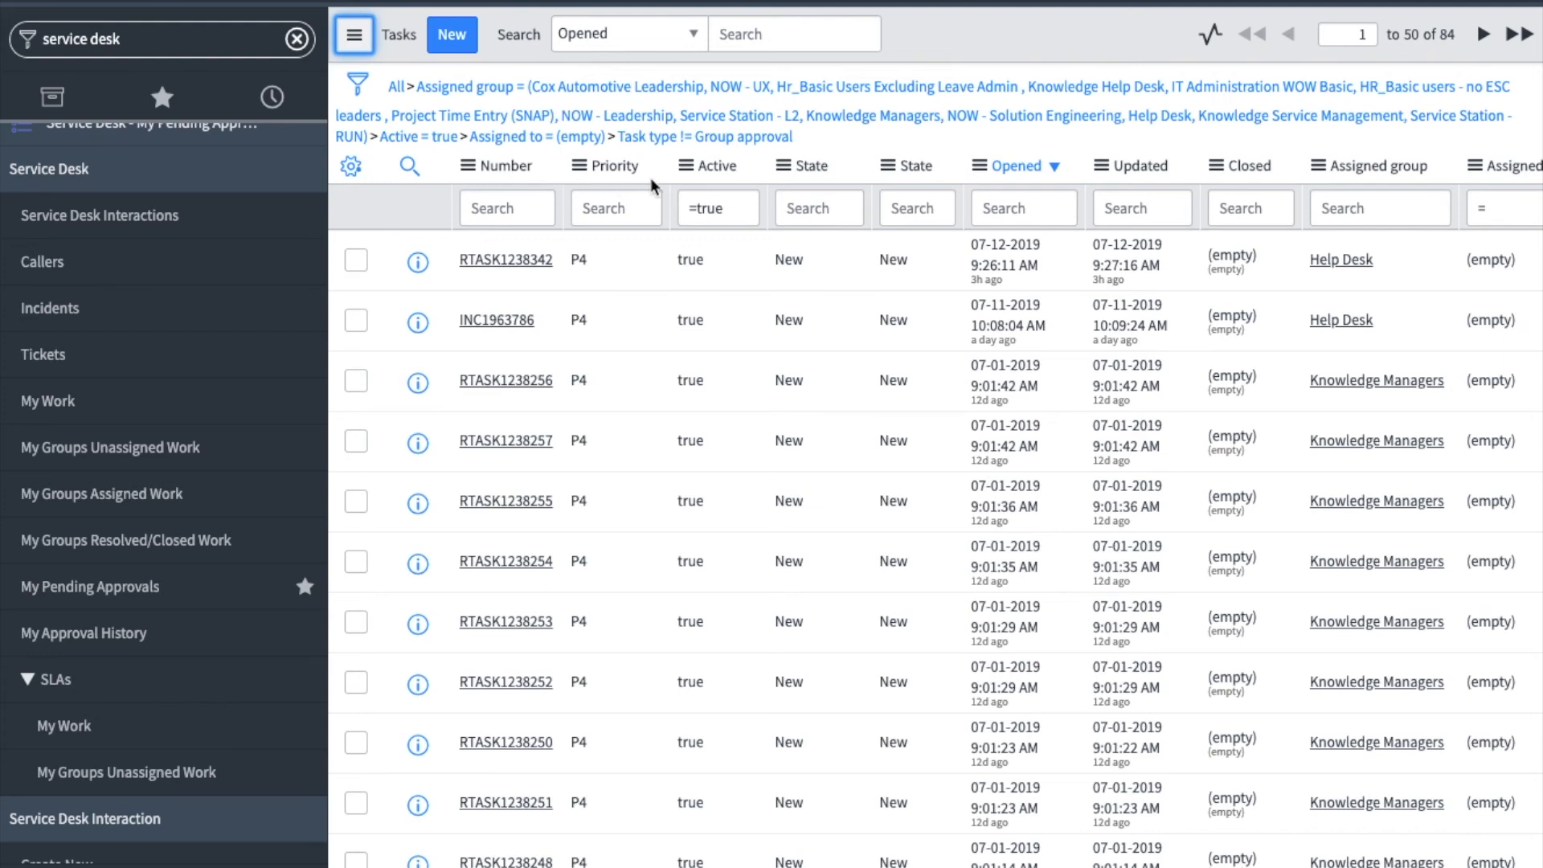
- Look through the columns available for personalizing the unassigned work list, including Comments and Work notes, without changing the selection
click(351, 170)
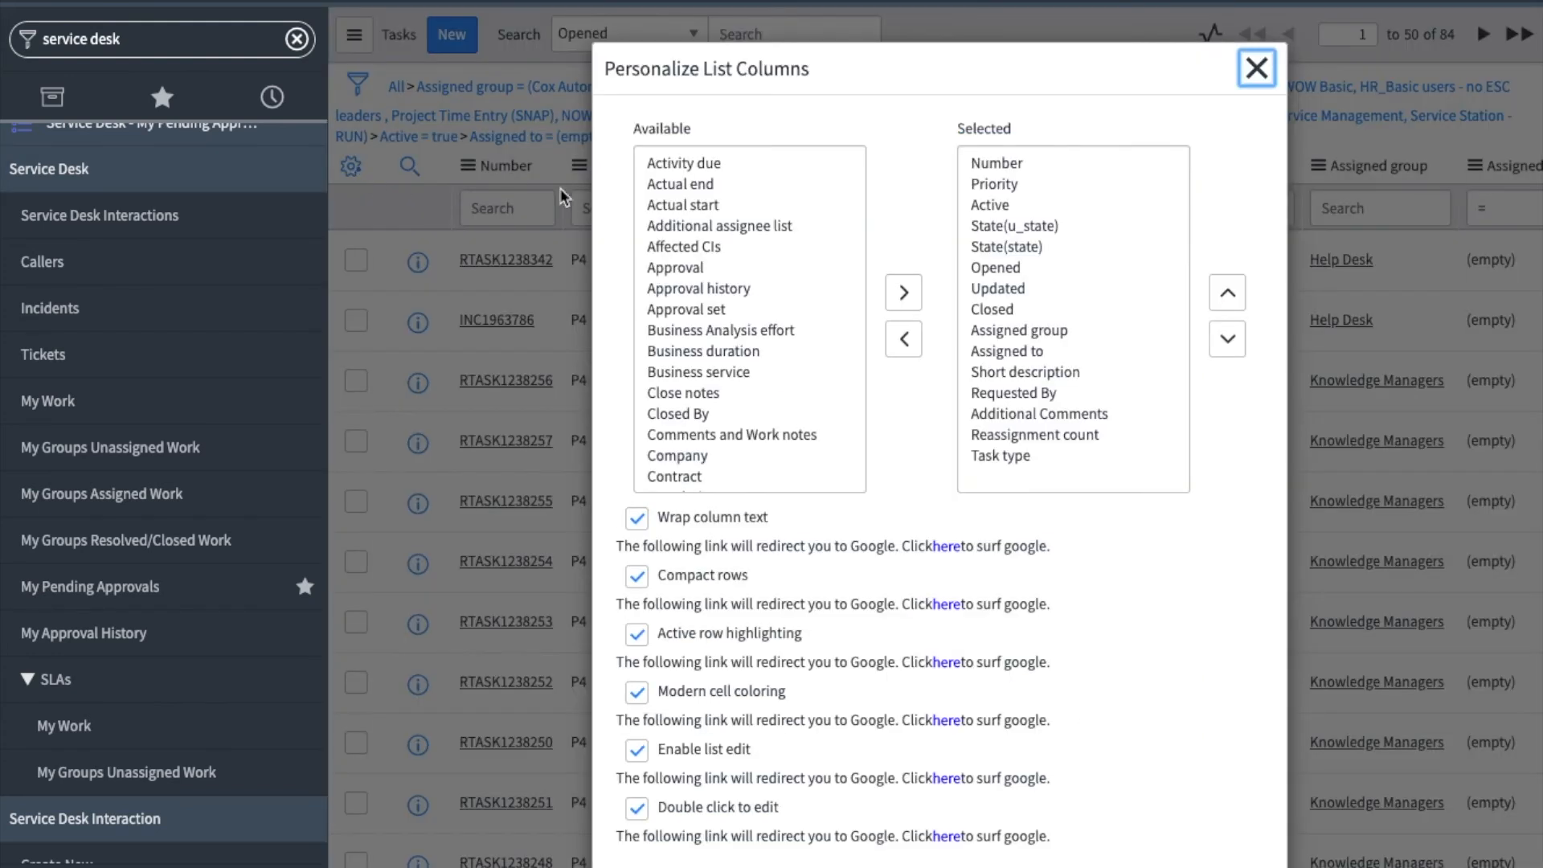
click(721, 227)
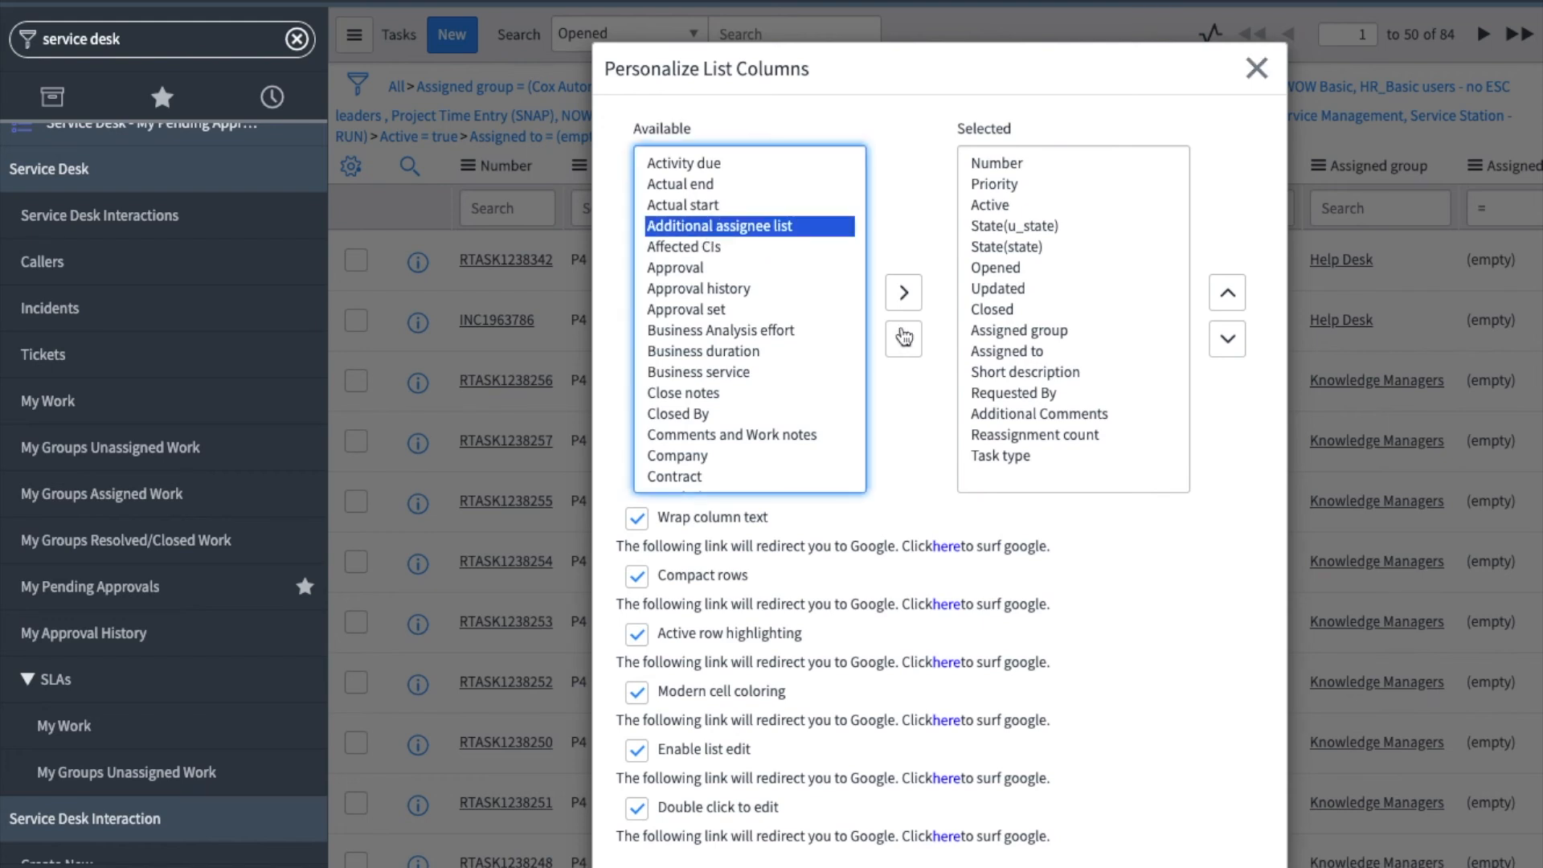
click(711, 269)
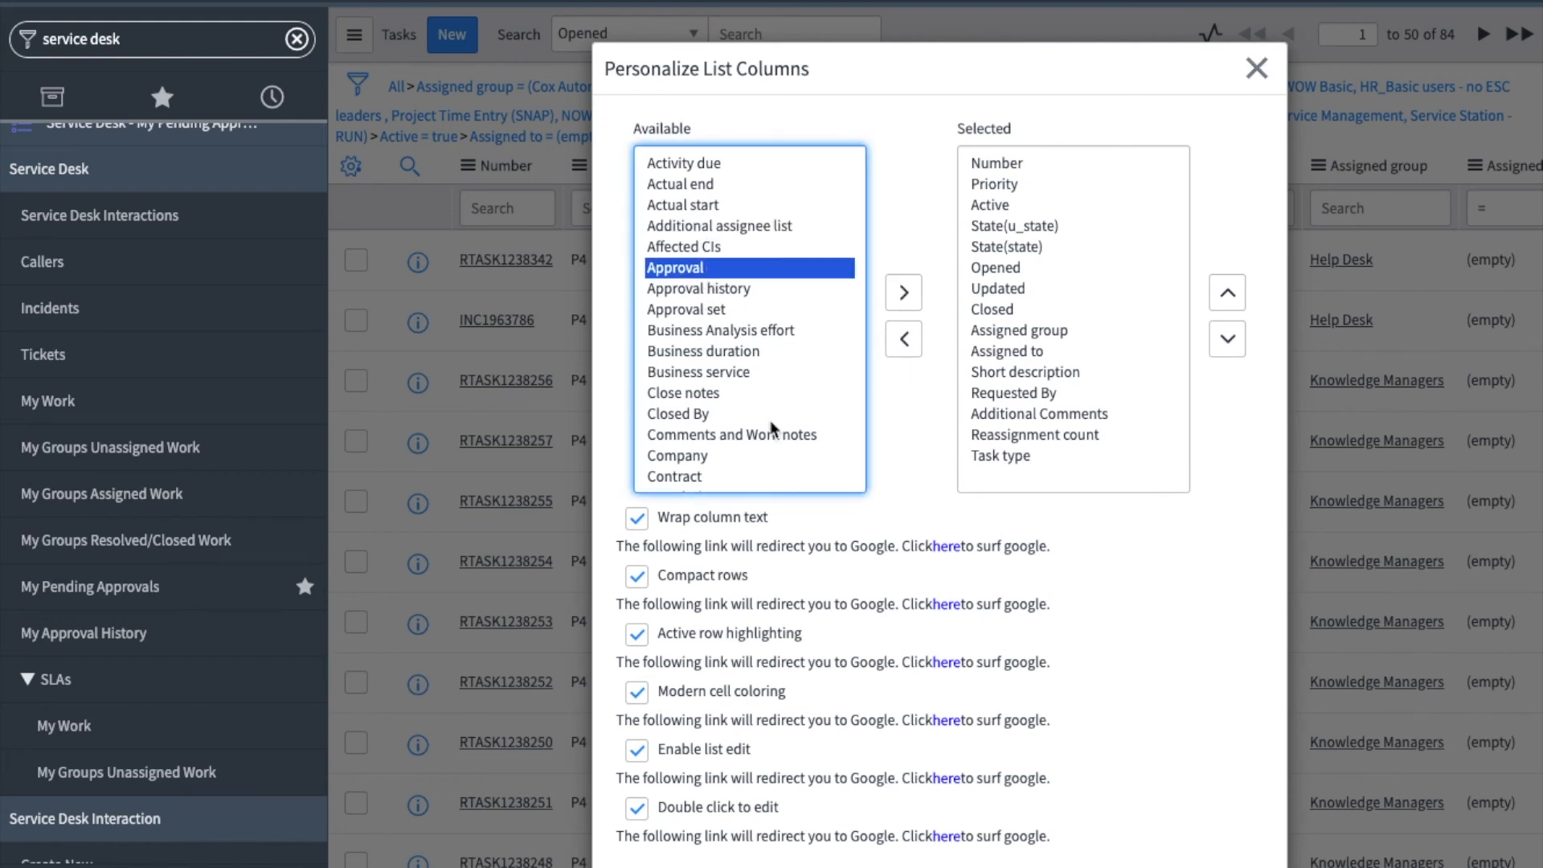
scroll(756, 428, down, 1)
click(755, 429)
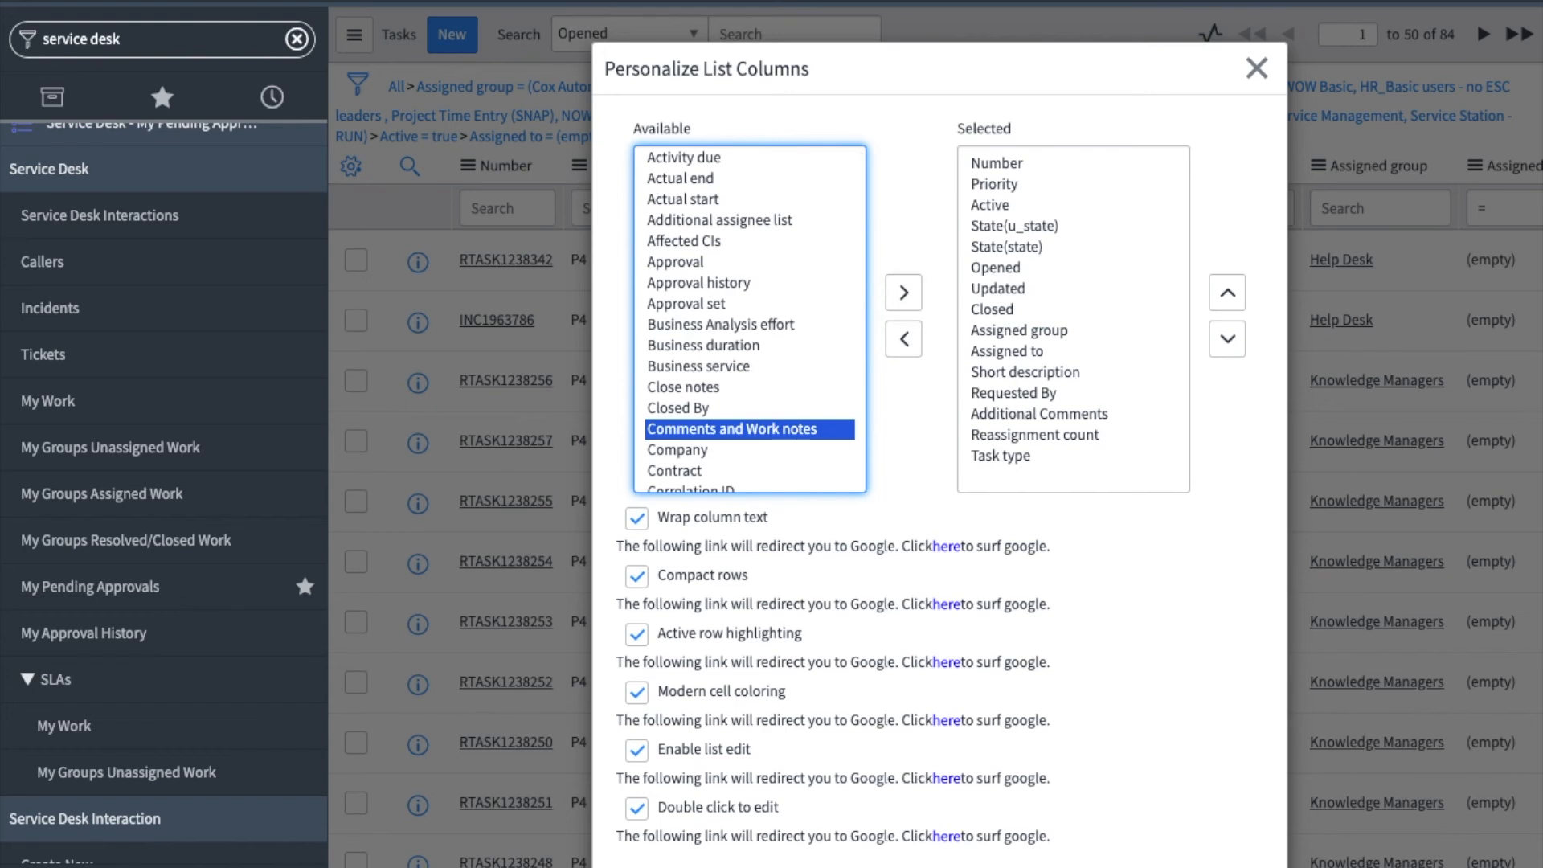
click(1257, 68)
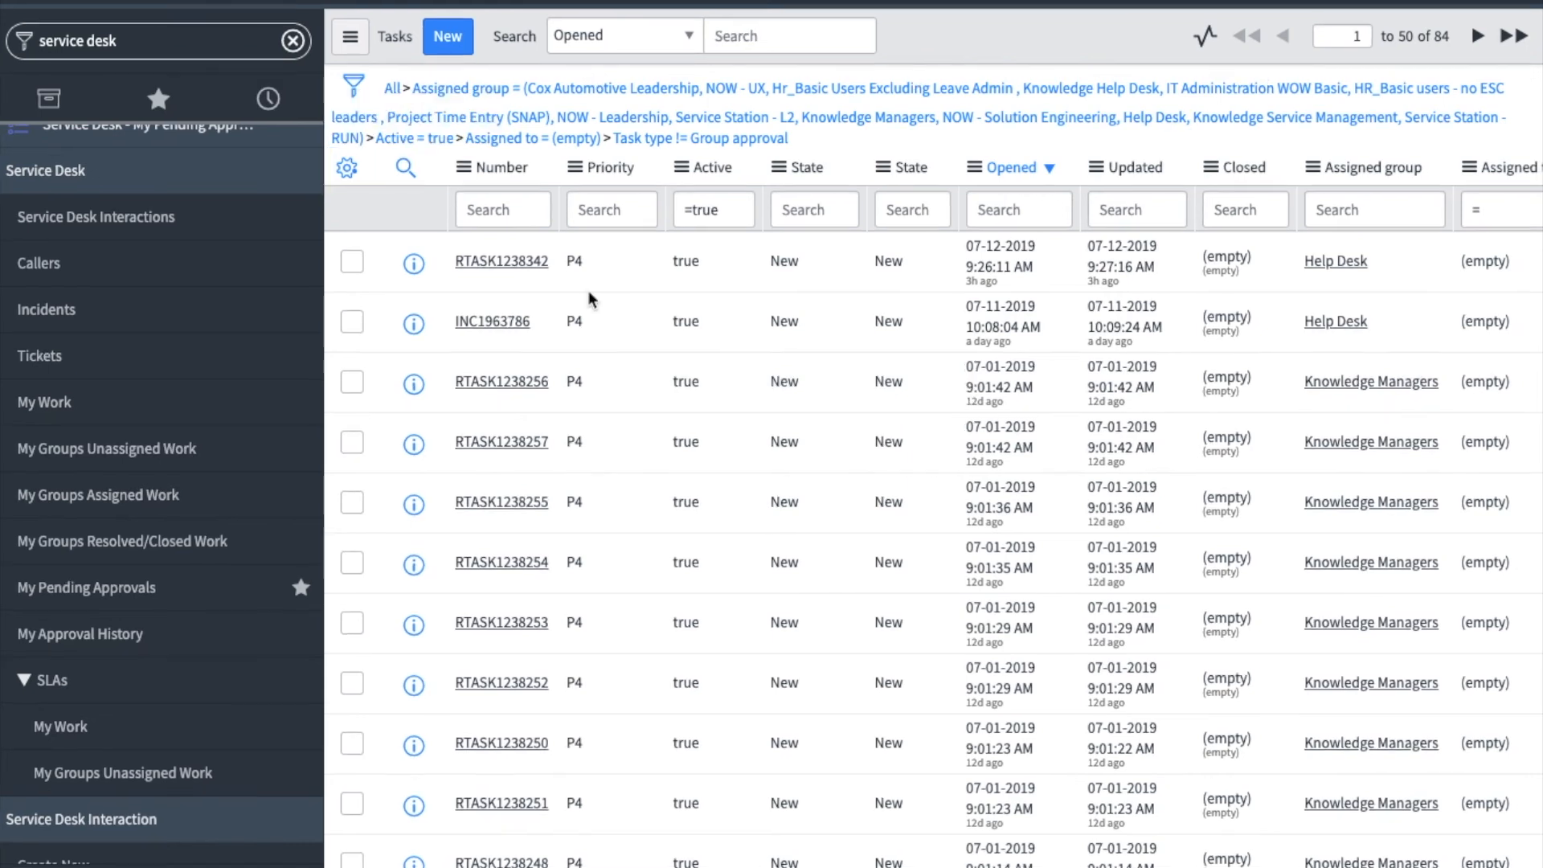
click(506, 263)
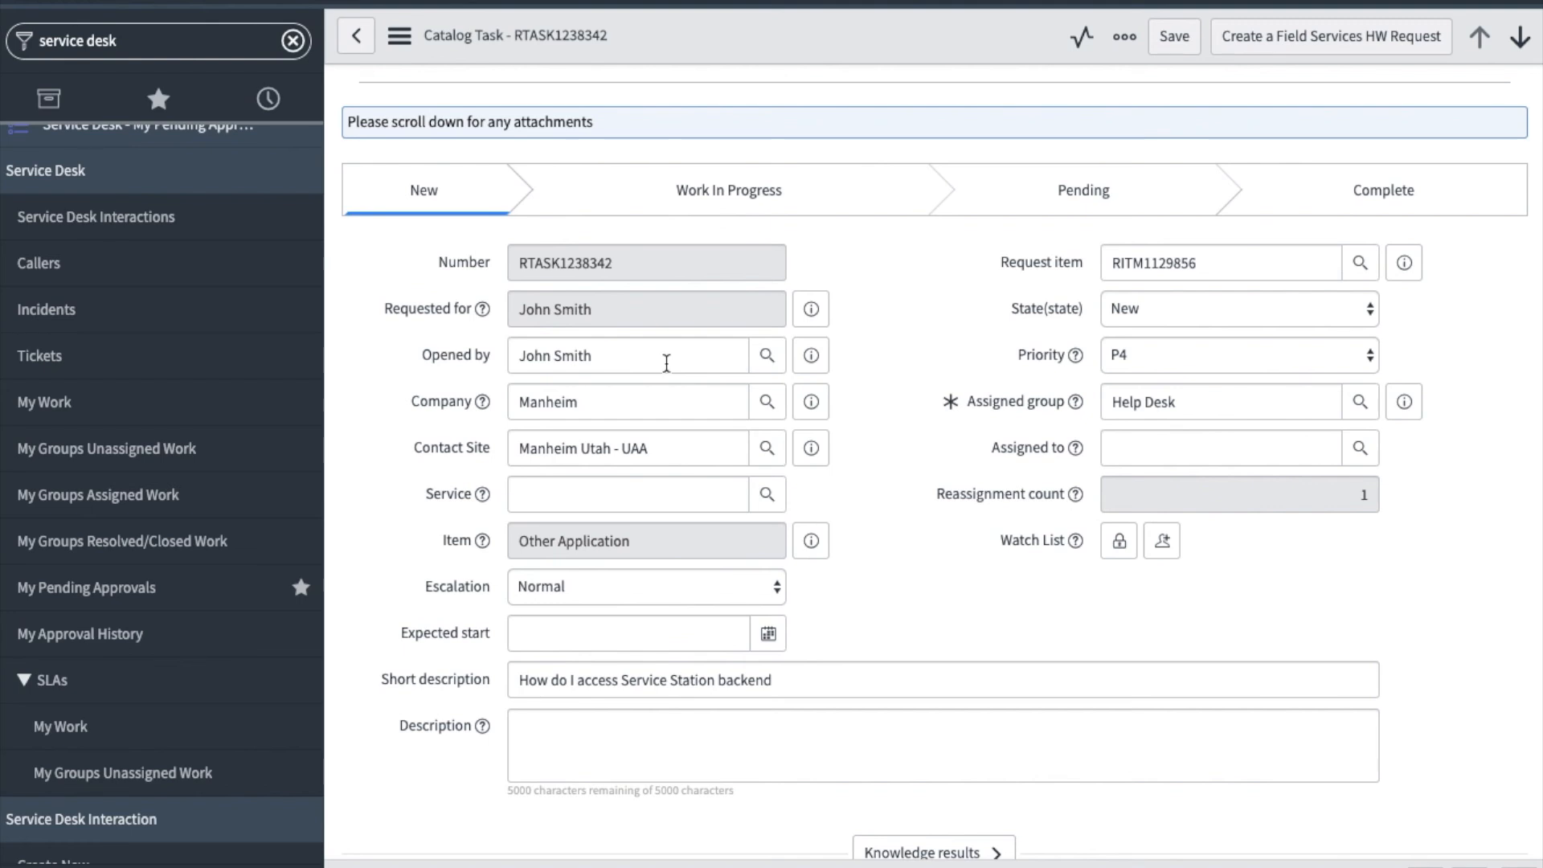
scroll(667, 363, down, 1)
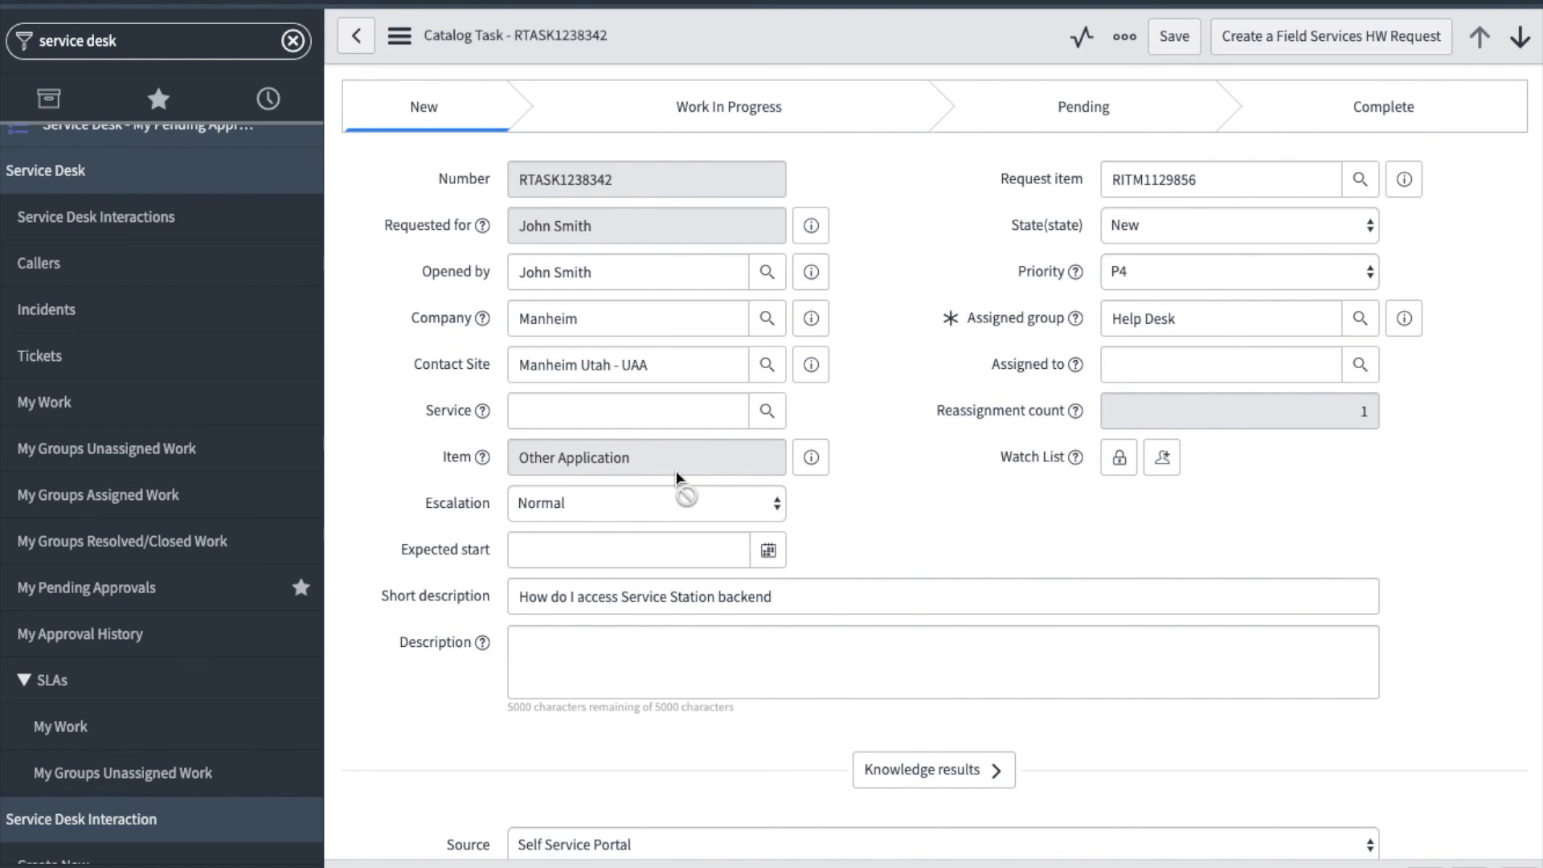
scroll(675, 474, down, 7)
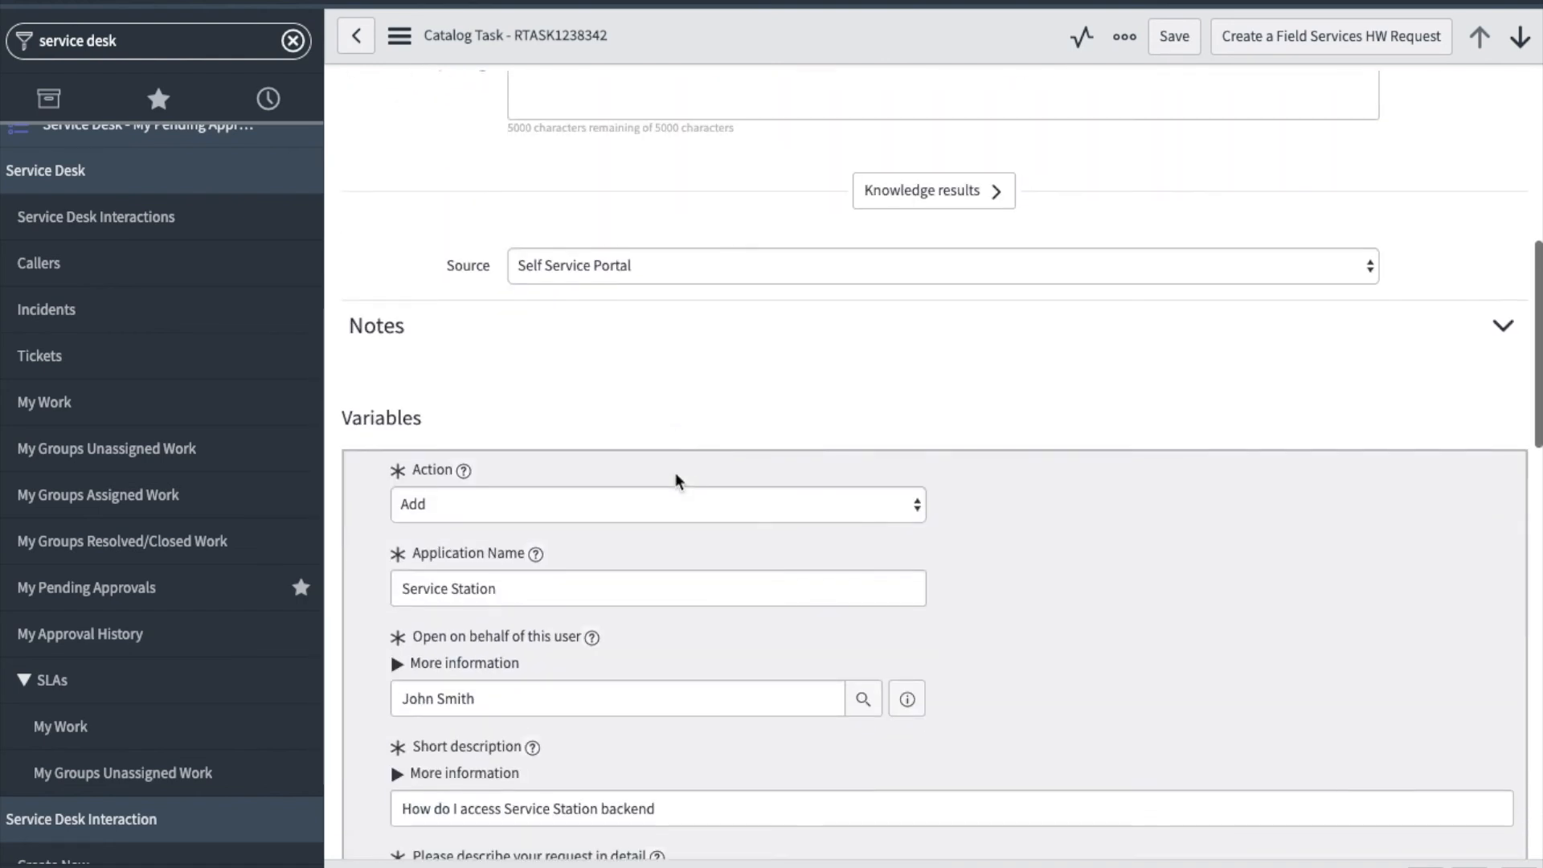
scroll(676, 480, down, 2)
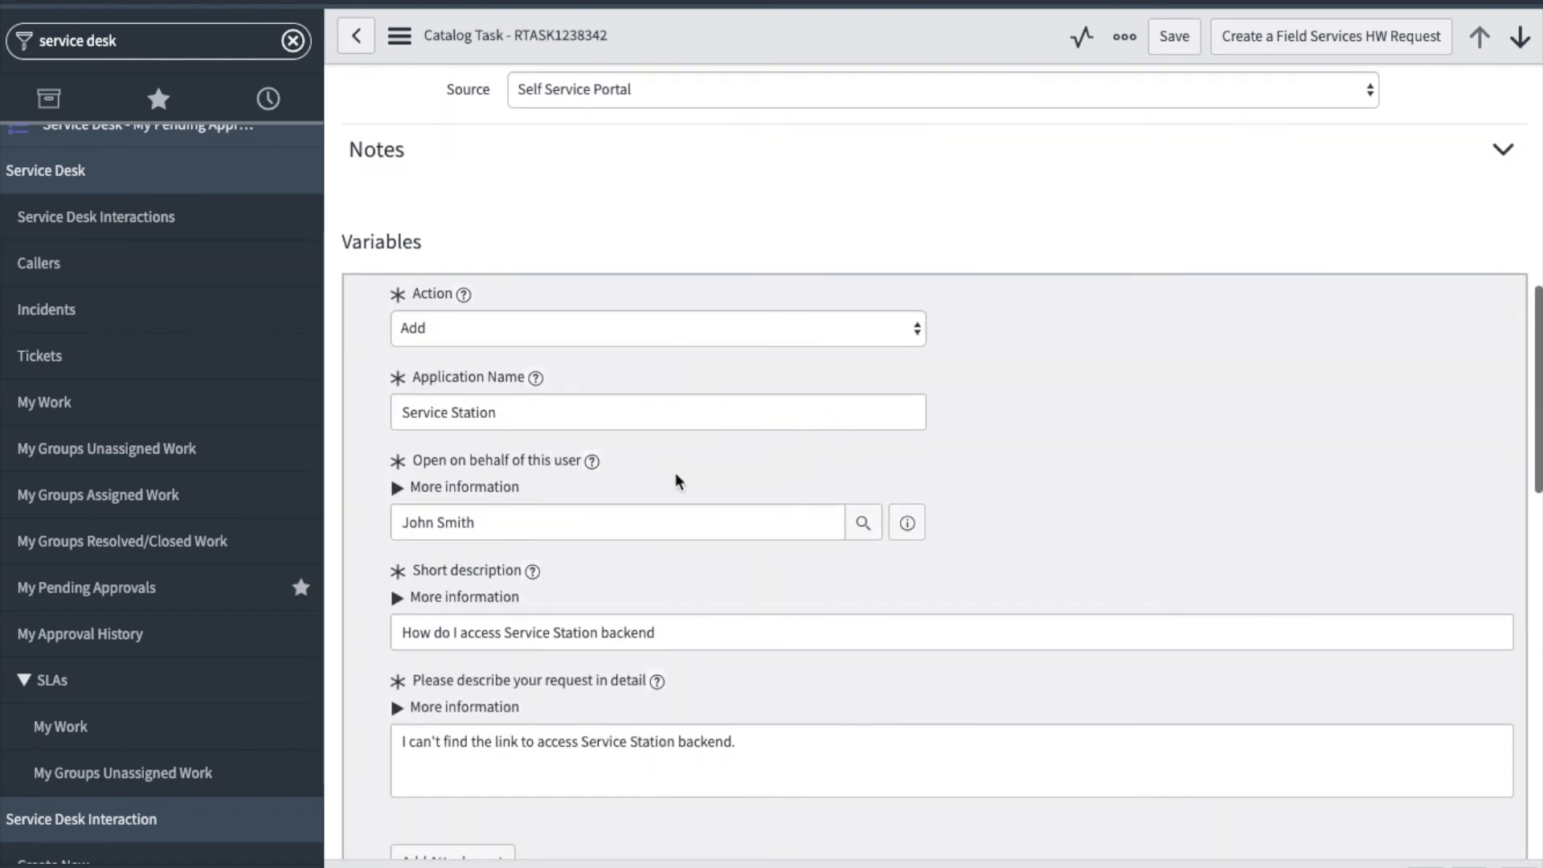
scroll(676, 479, down, 1)
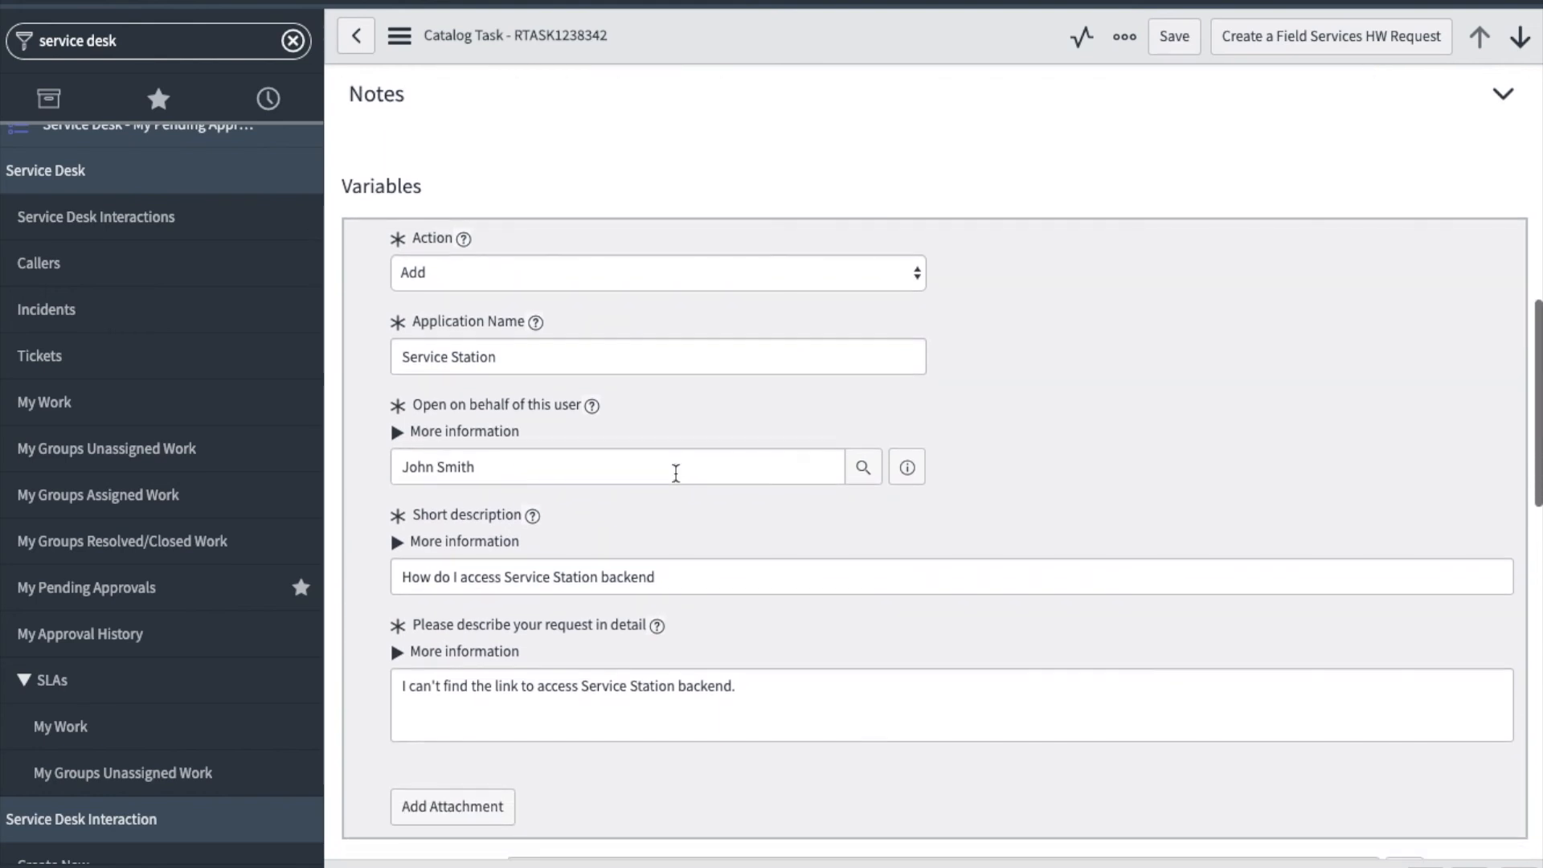
scroll(676, 474, down, 2)
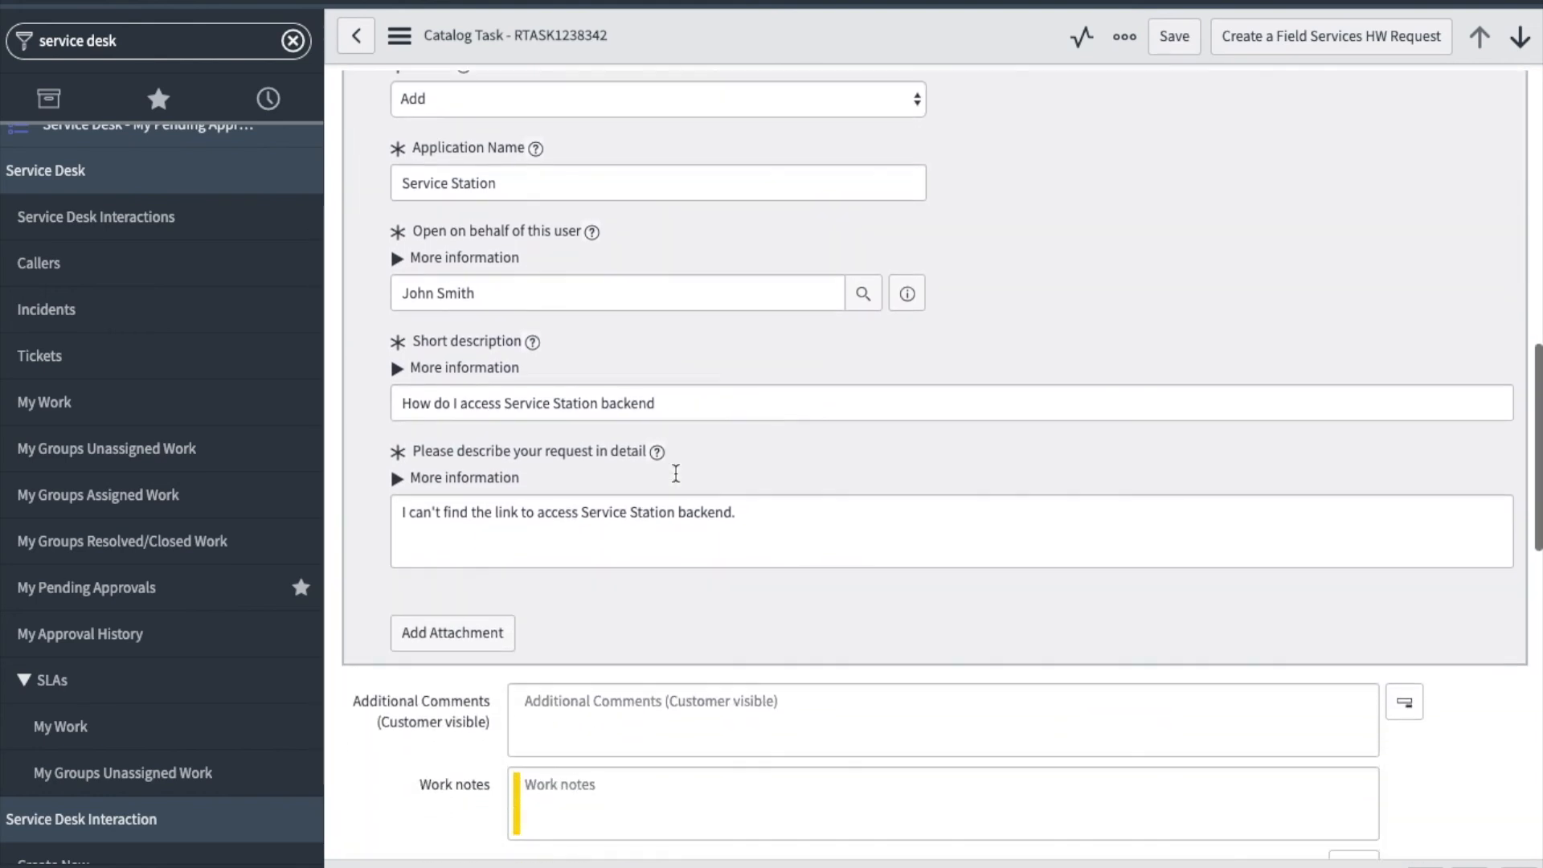
scroll(676, 474, down, 3)
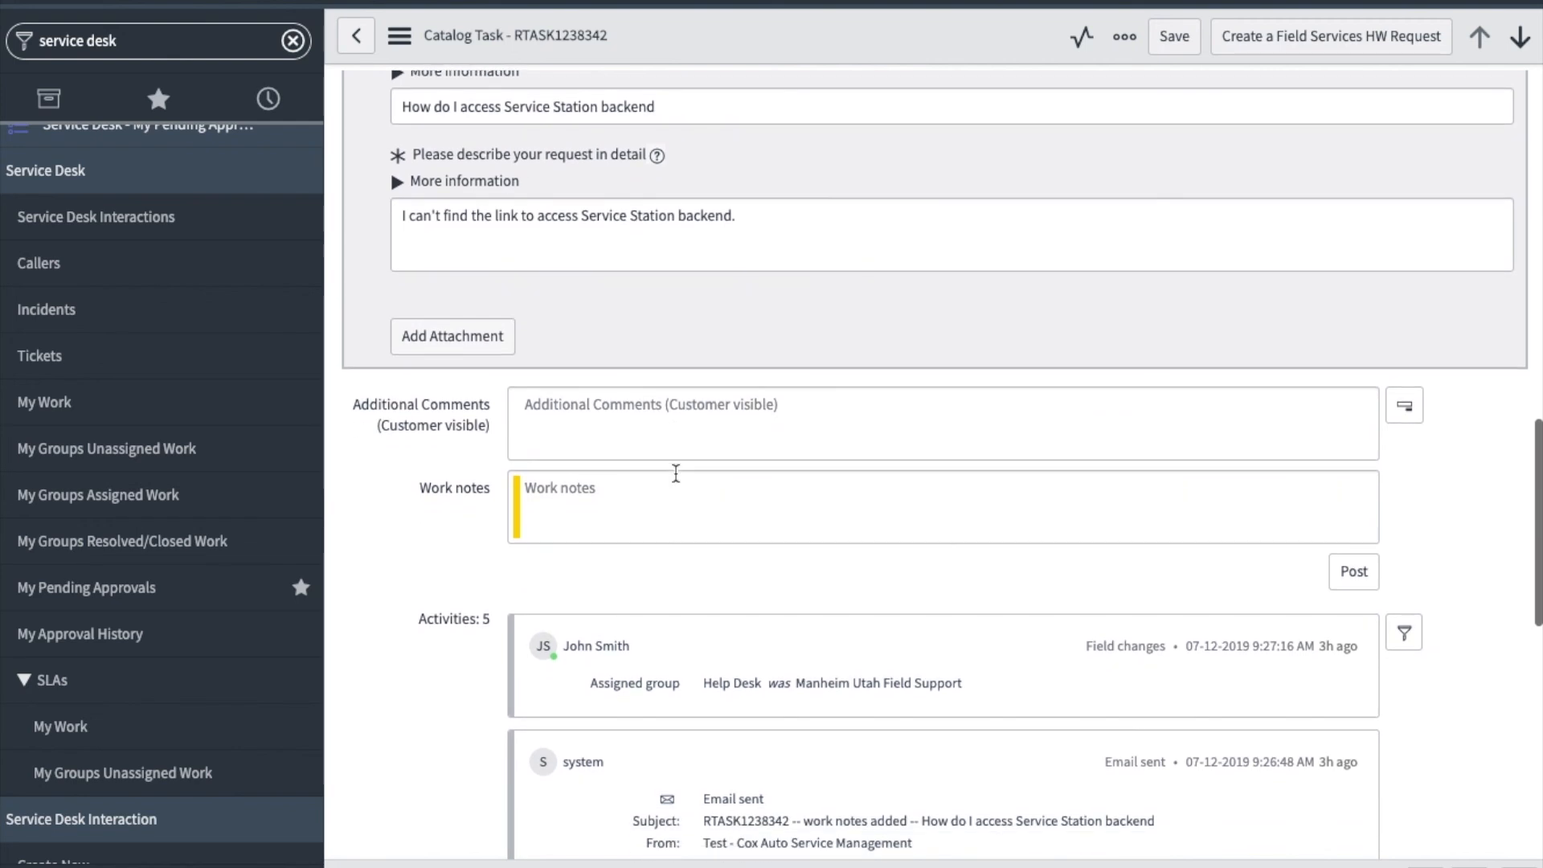
scroll(676, 473, down, 4)
scroll(675, 476, down, 9)
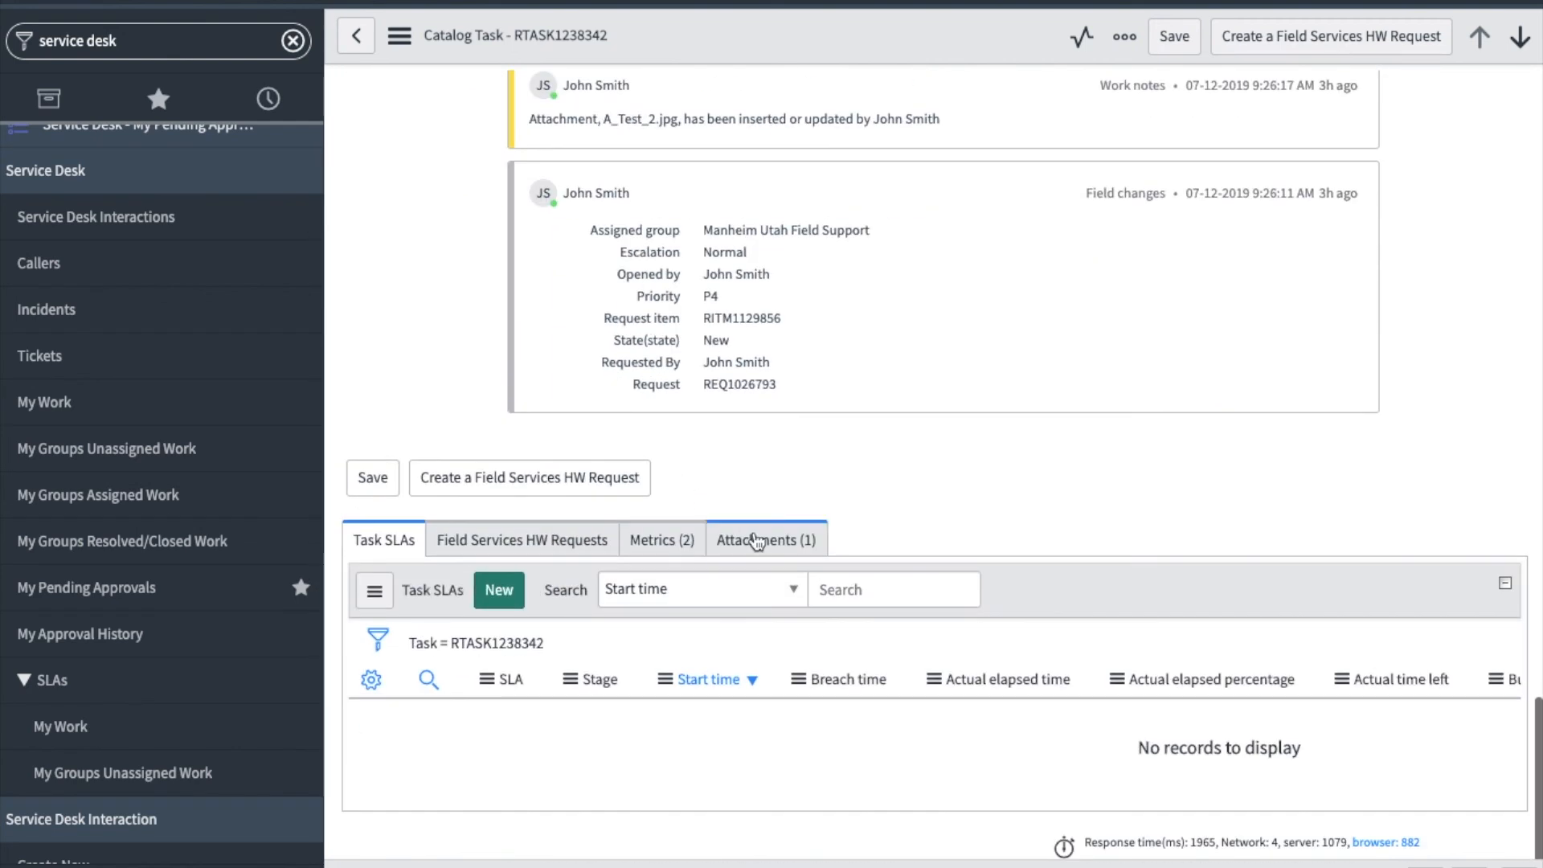
click(756, 541)
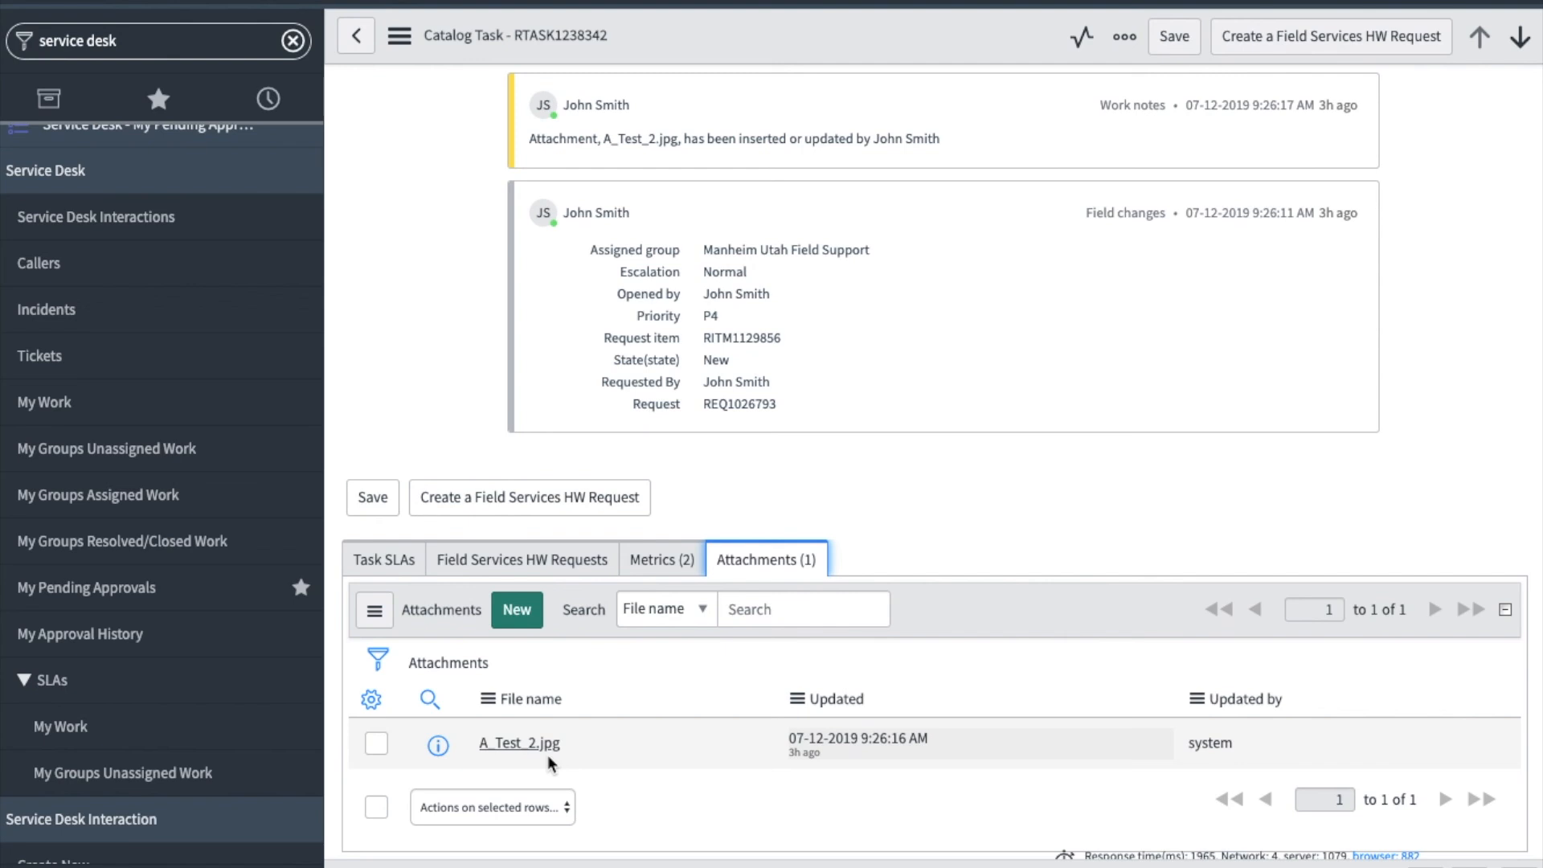
- Assign the catalog task to the support agent and set its state to Work in Progress
scroll(788, 630, up, 15)
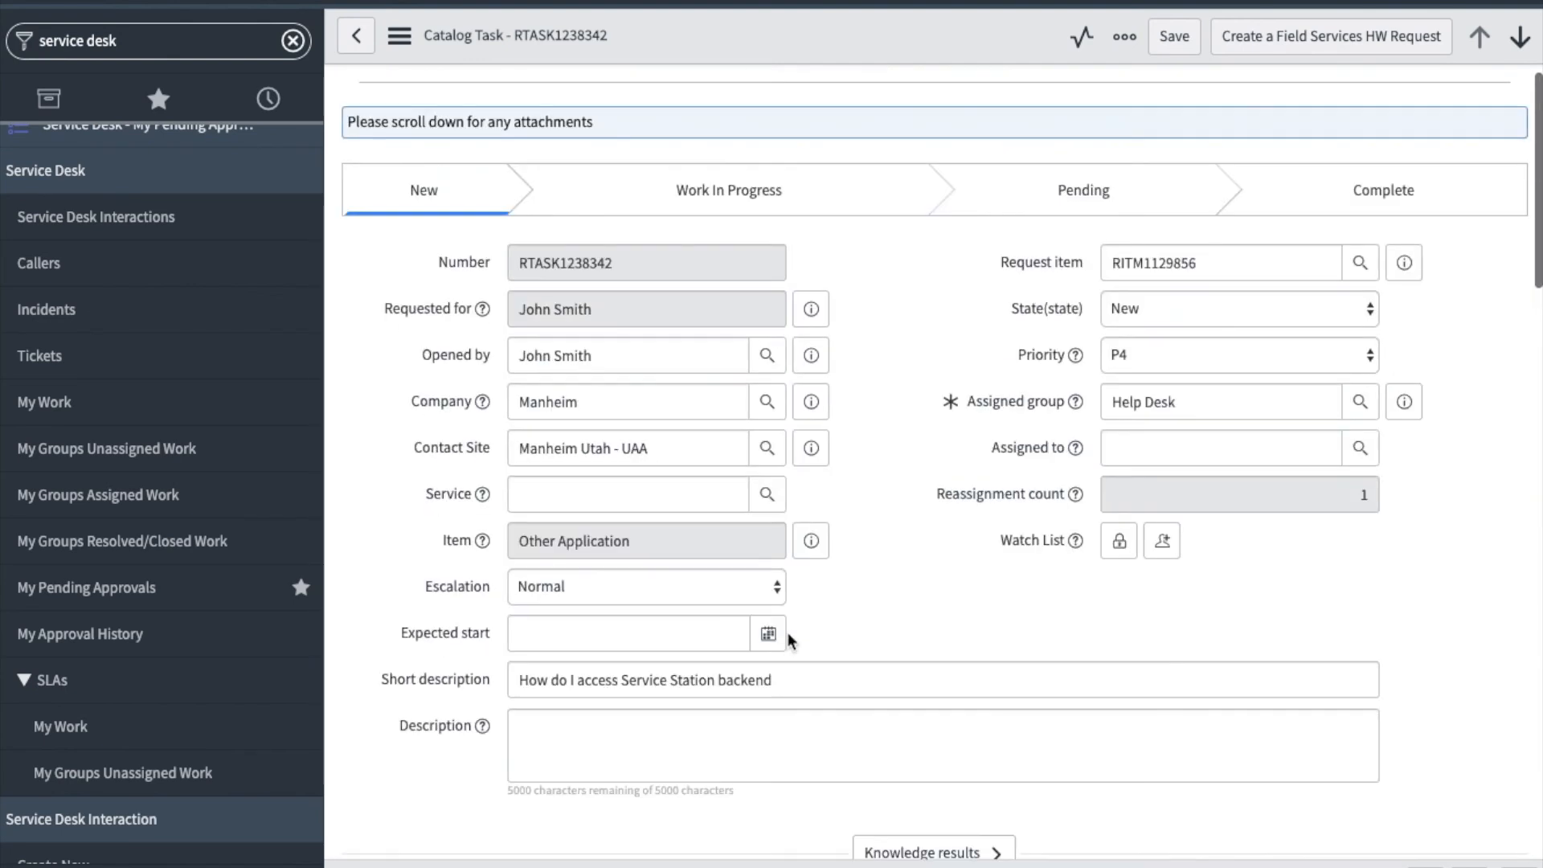
click(1310, 447)
text(gina)
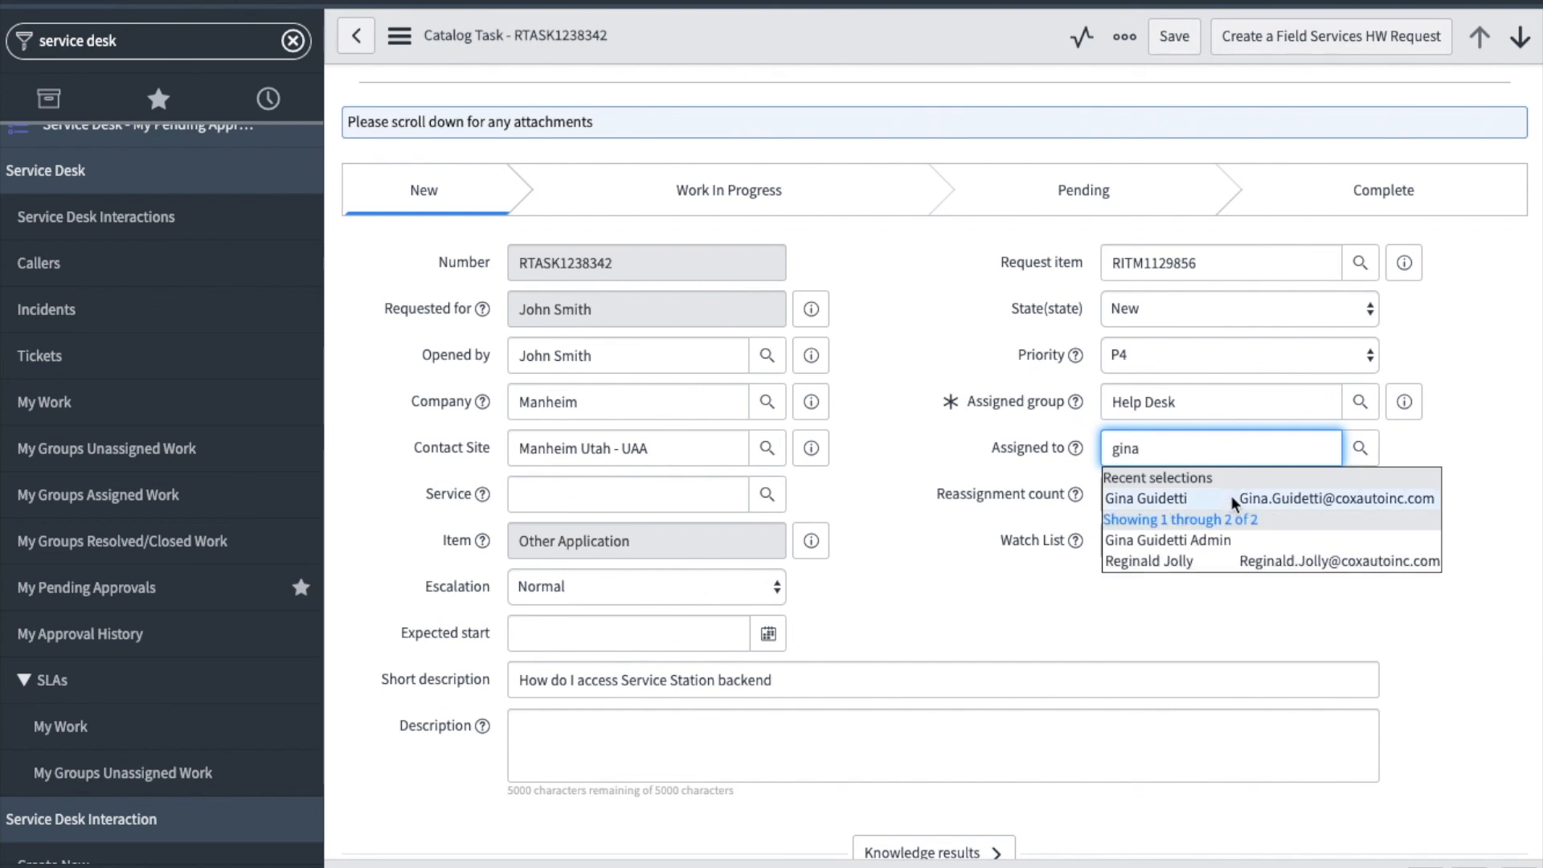
click(1231, 498)
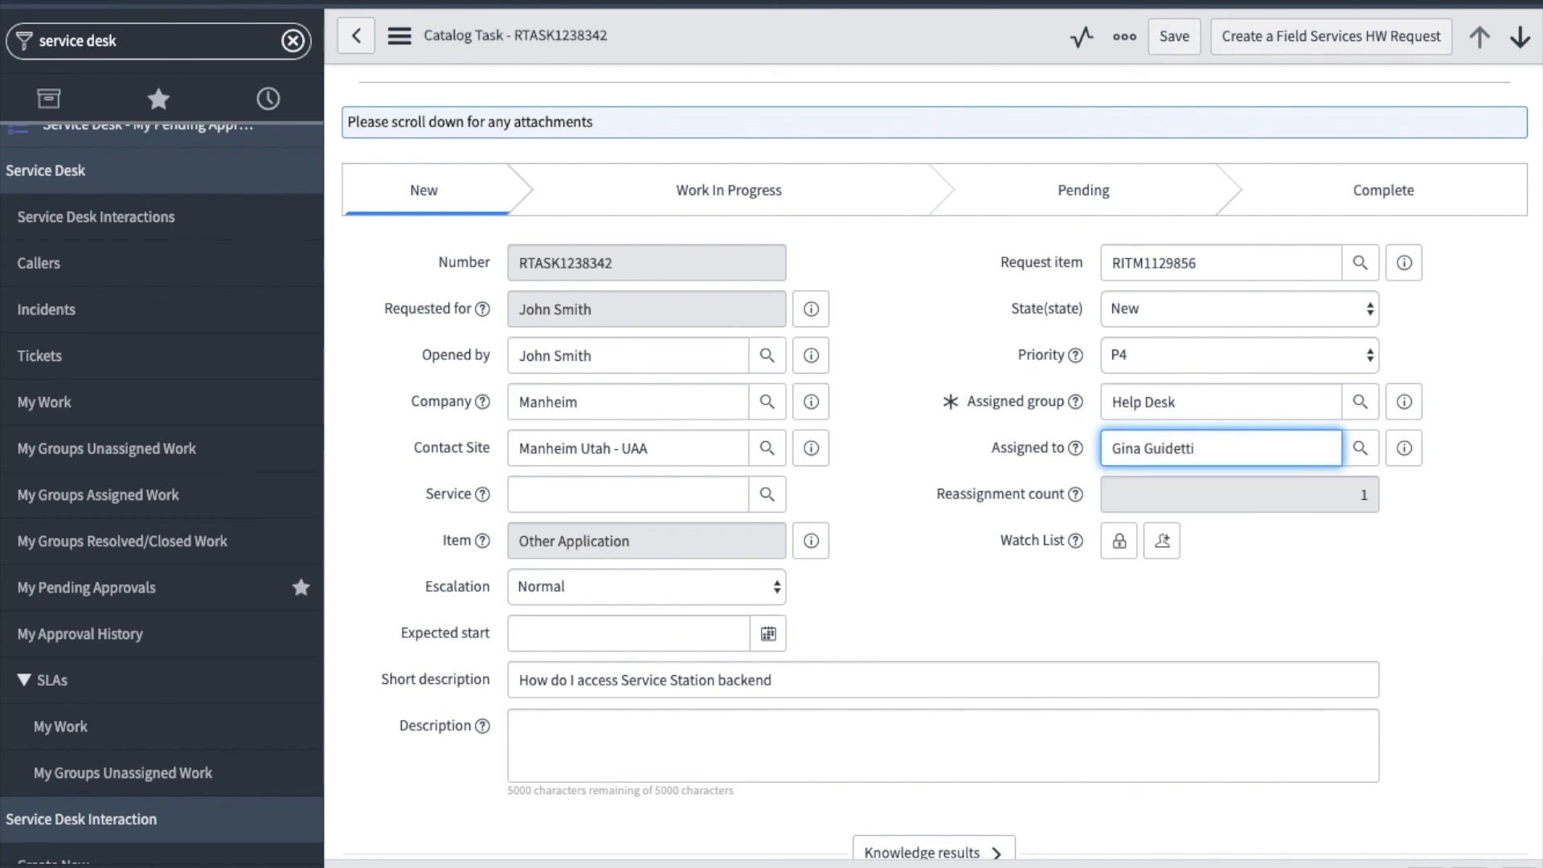
click(1283, 308)
click(1276, 330)
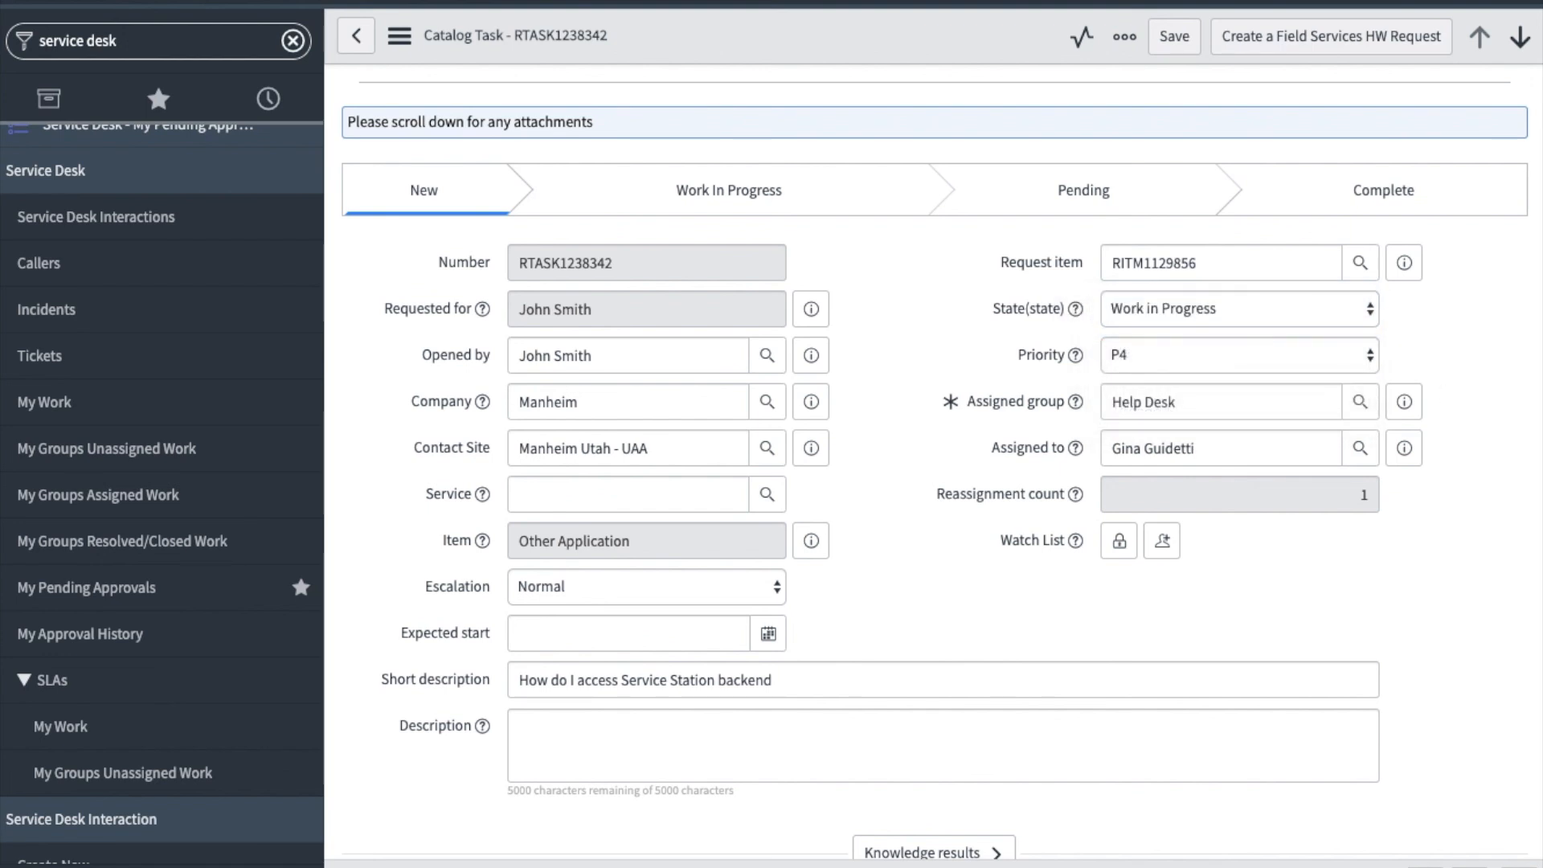
- Add a customer-visible comment explaining how to reach Service Station backend through OKTA, the portal or the direct link, and save the task
scroll(964, 711, down, 10)
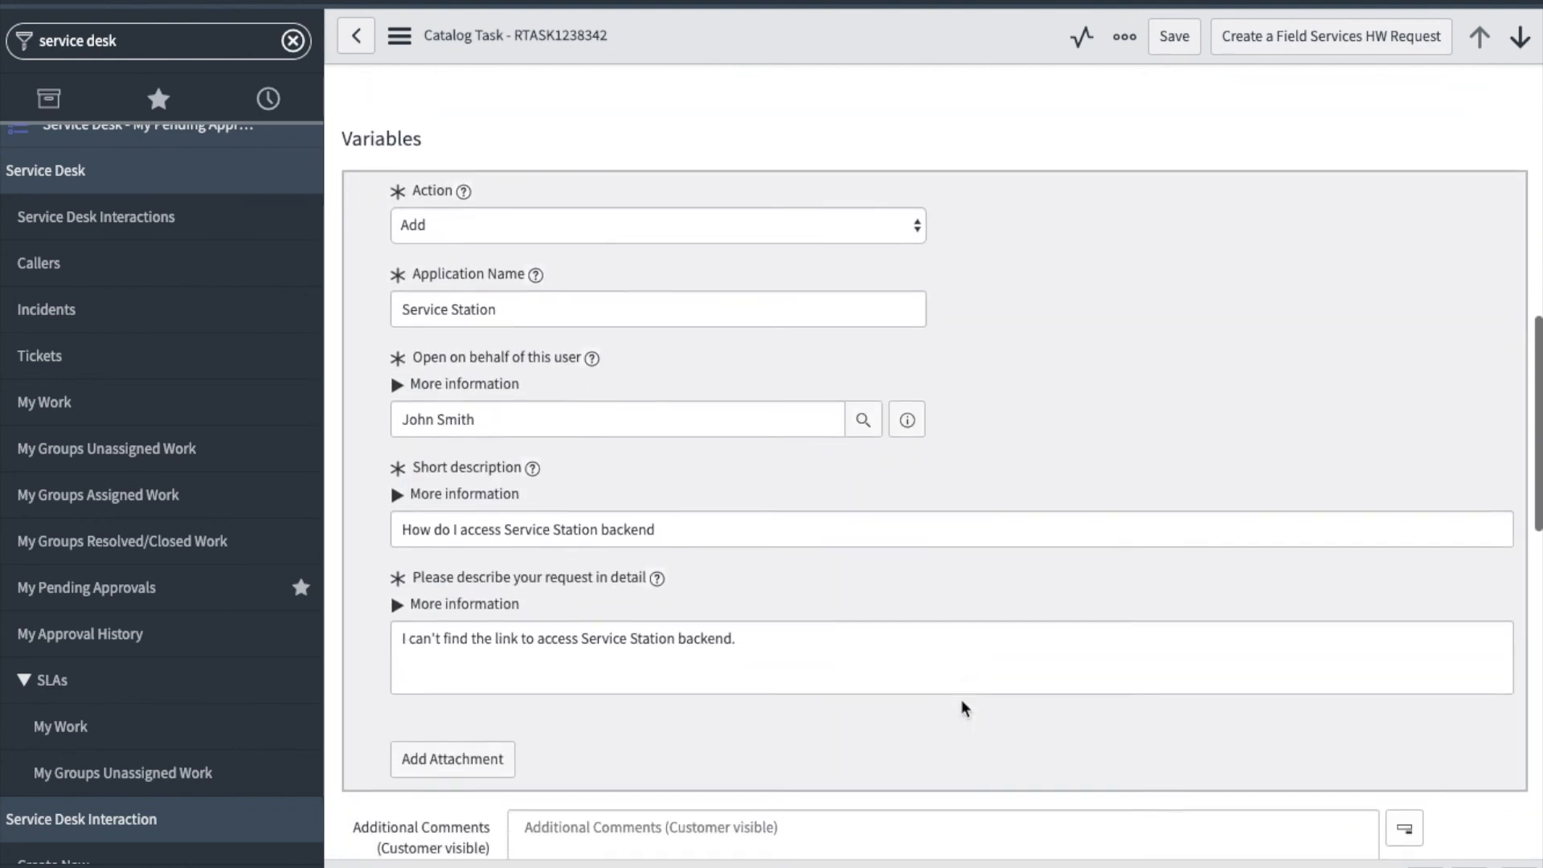
scroll(964, 707, down, 5)
click(845, 320)
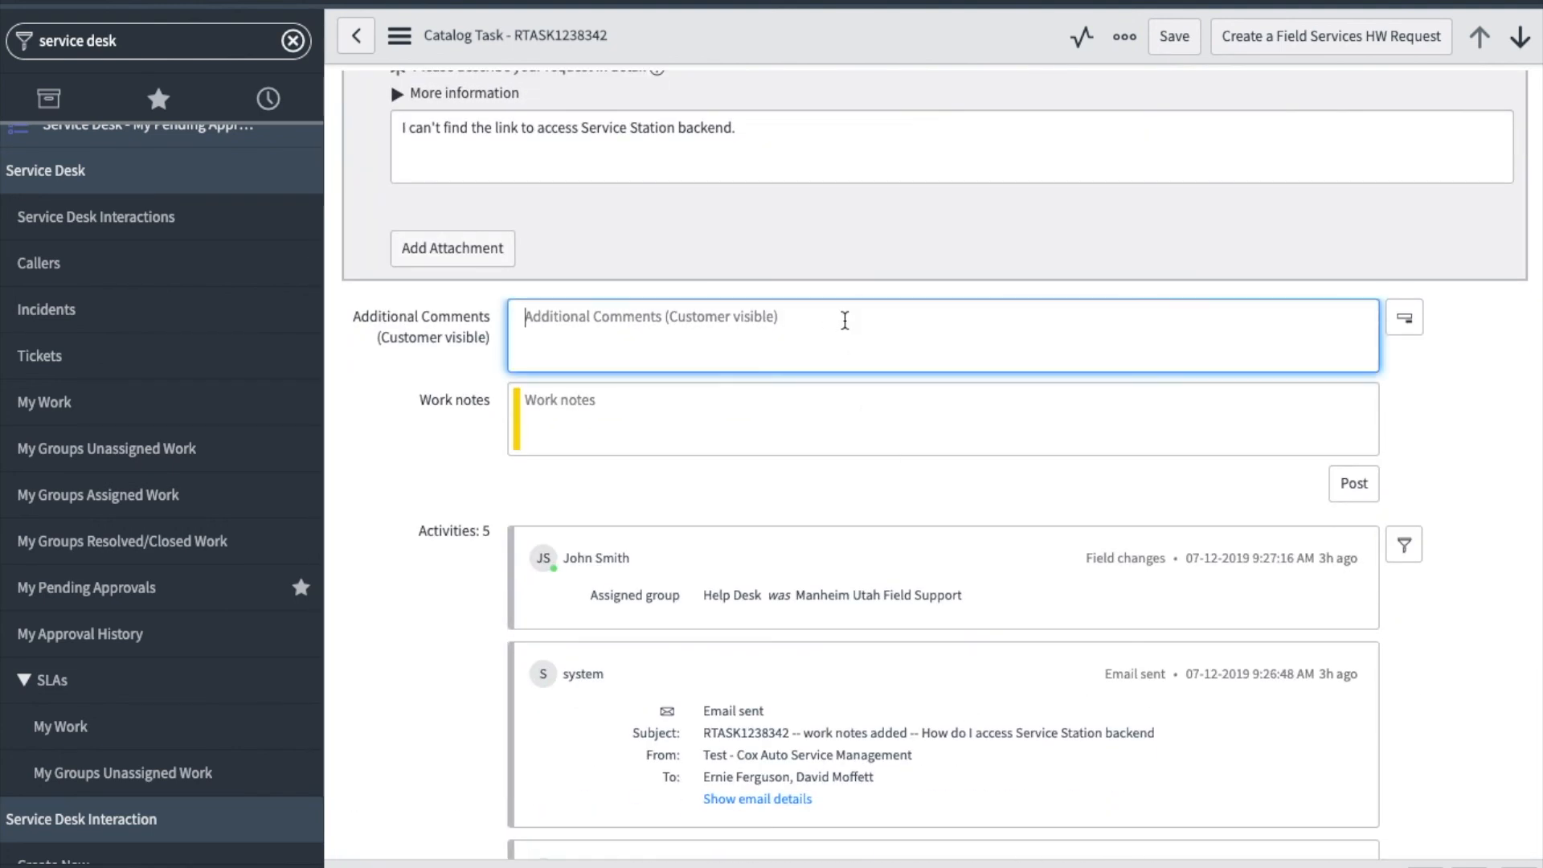
text(Hi John There are several ways to get to Service Station backend: From OKTA, https://coxauto.okta.com, click on Service Station: REQUEST HELP. From the portal, https://coxauto.service-now.com/ess, click on Portals, backend. You can also go directly to the backend with this link: https://coxauto.service-now.com  Let me know if this is all you need and if you need additional help on Service Station please go to the portal and click on Find Answers at the top. There are many knowledge articles and videos under Service Station Help.)
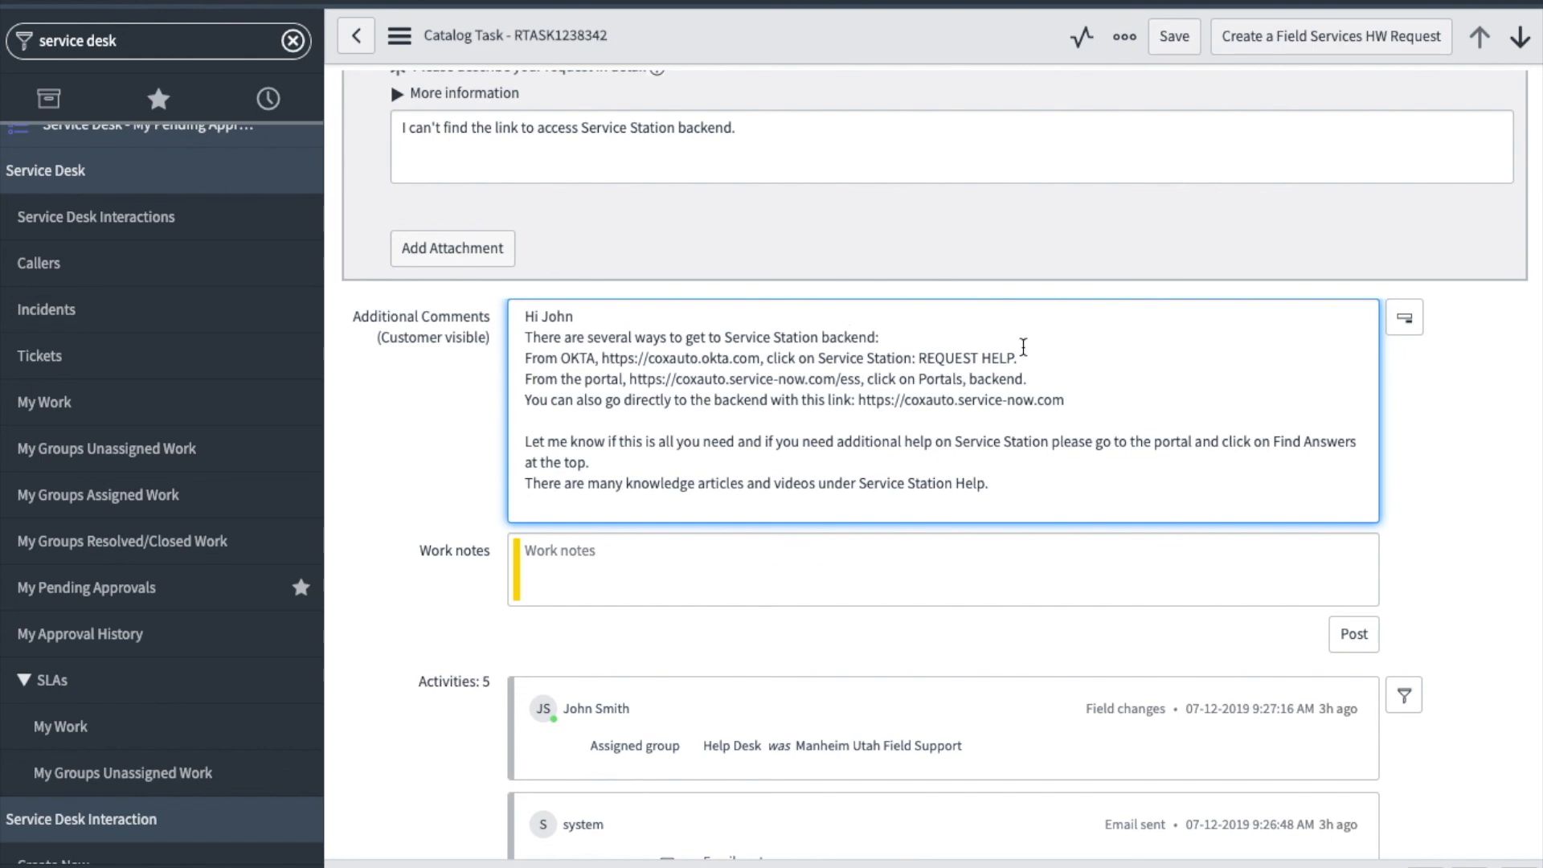
click(1176, 47)
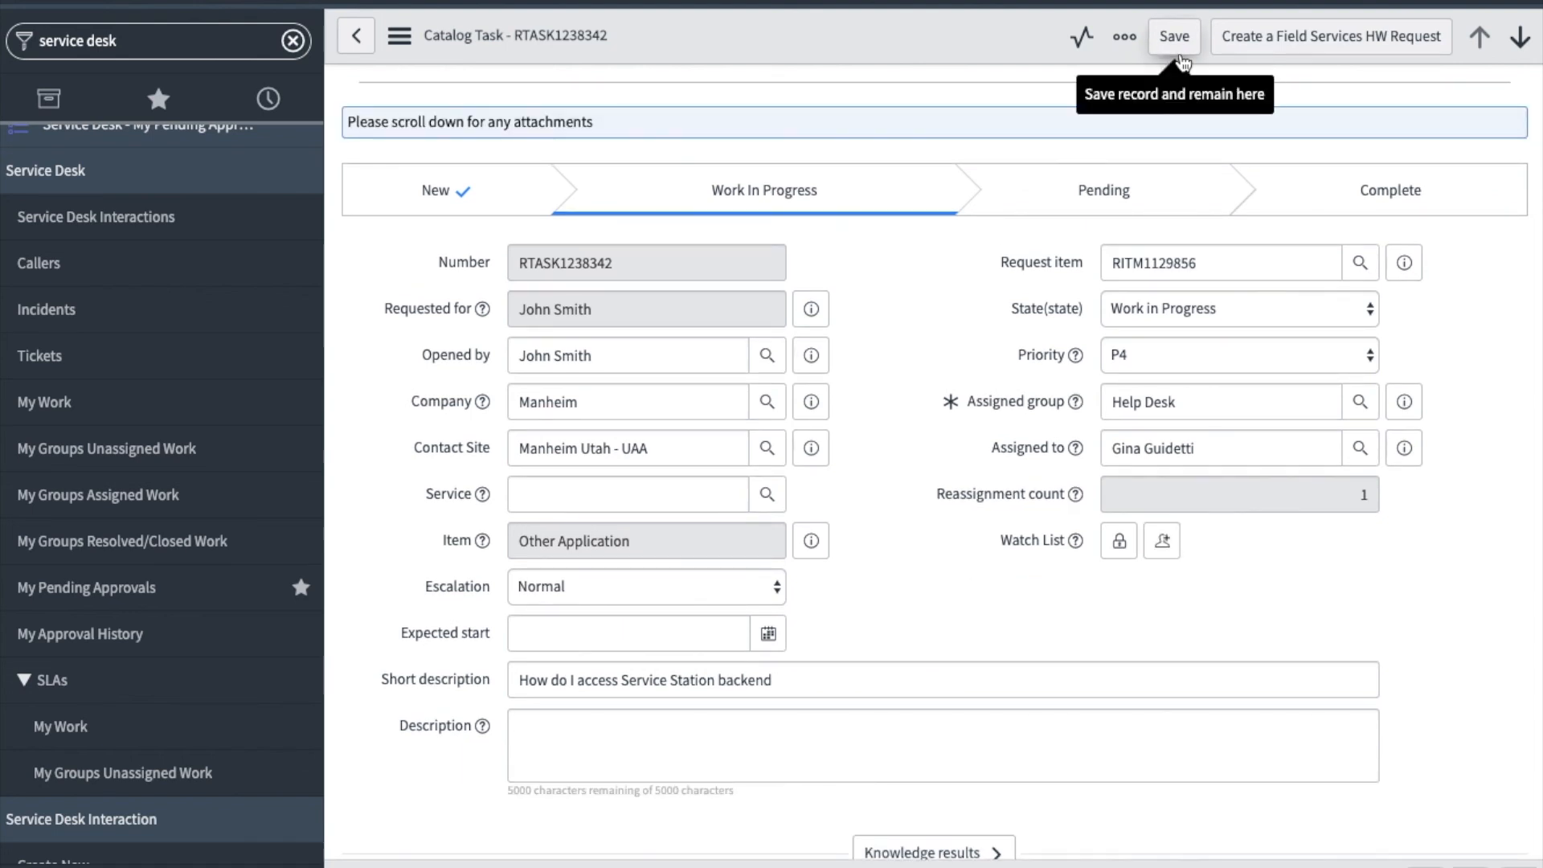
- Reload the catalog task form and check its activities for updates
scroll(890, 410, down, 10)
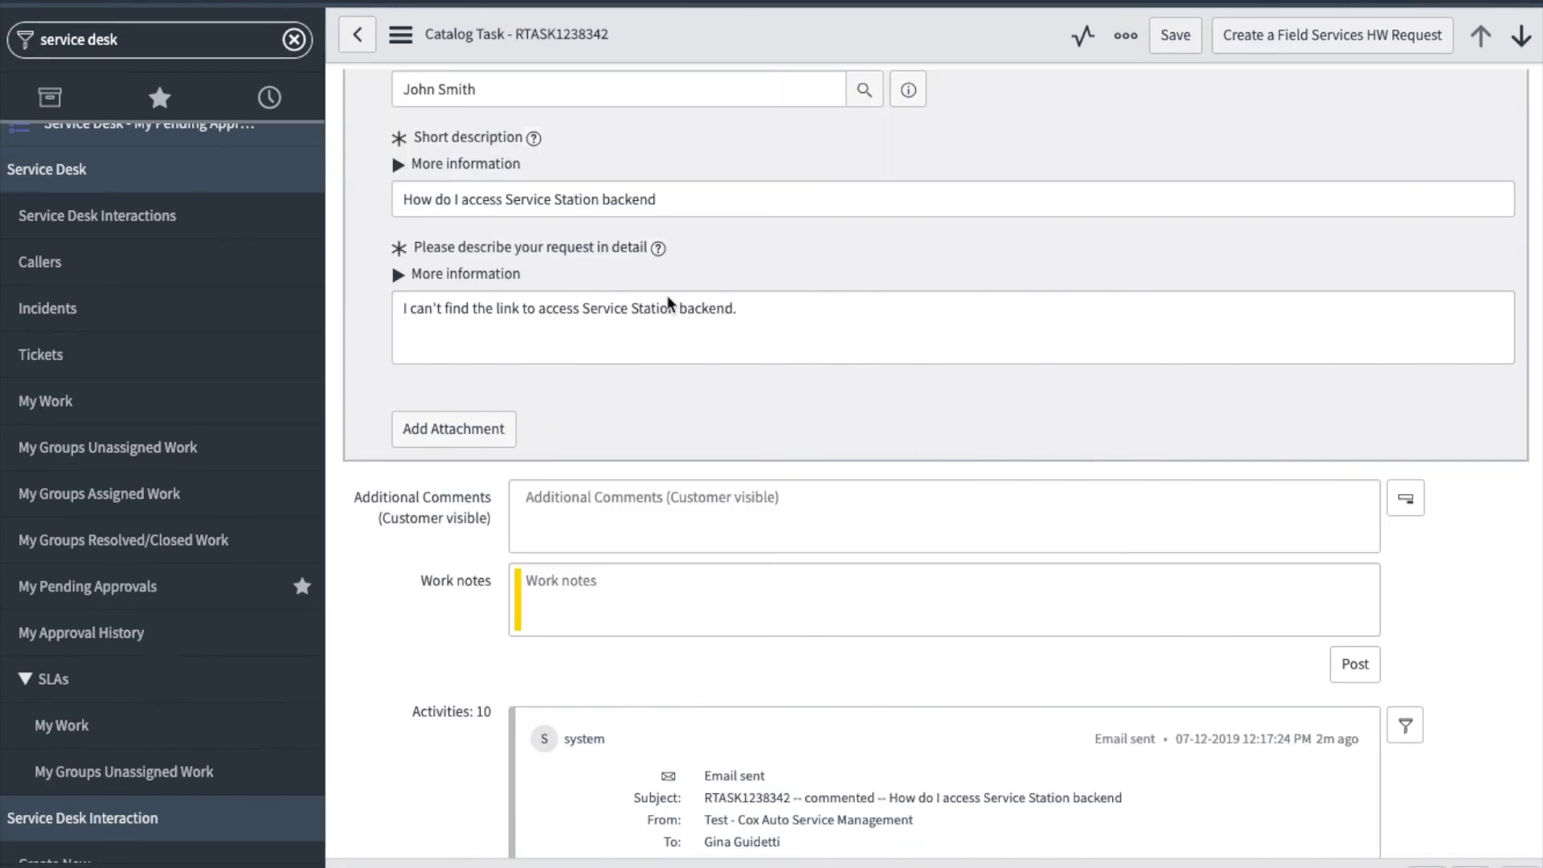
click(401, 37)
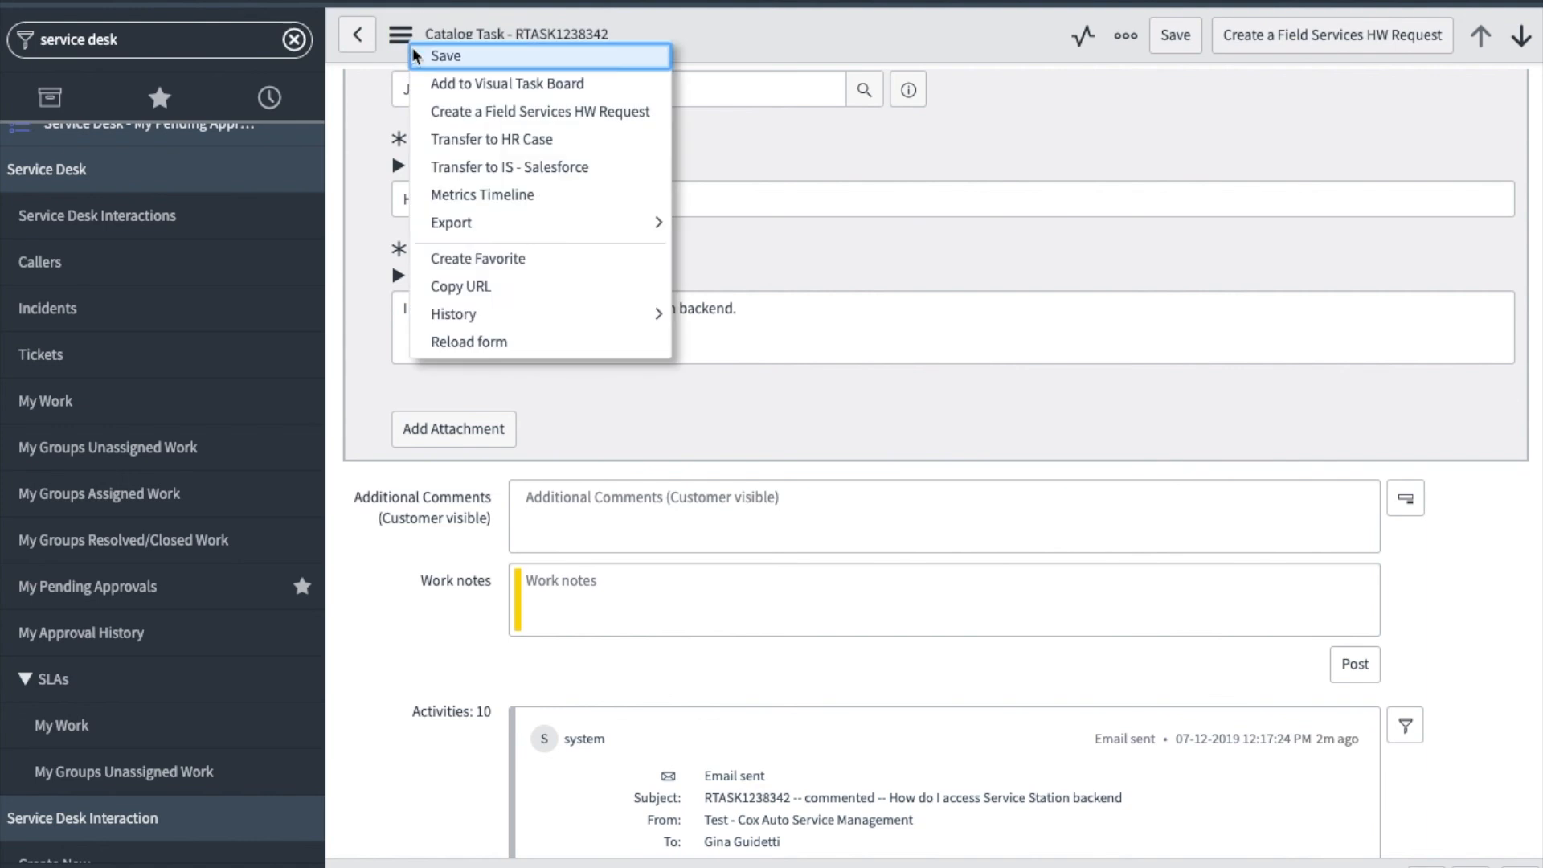
click(516, 342)
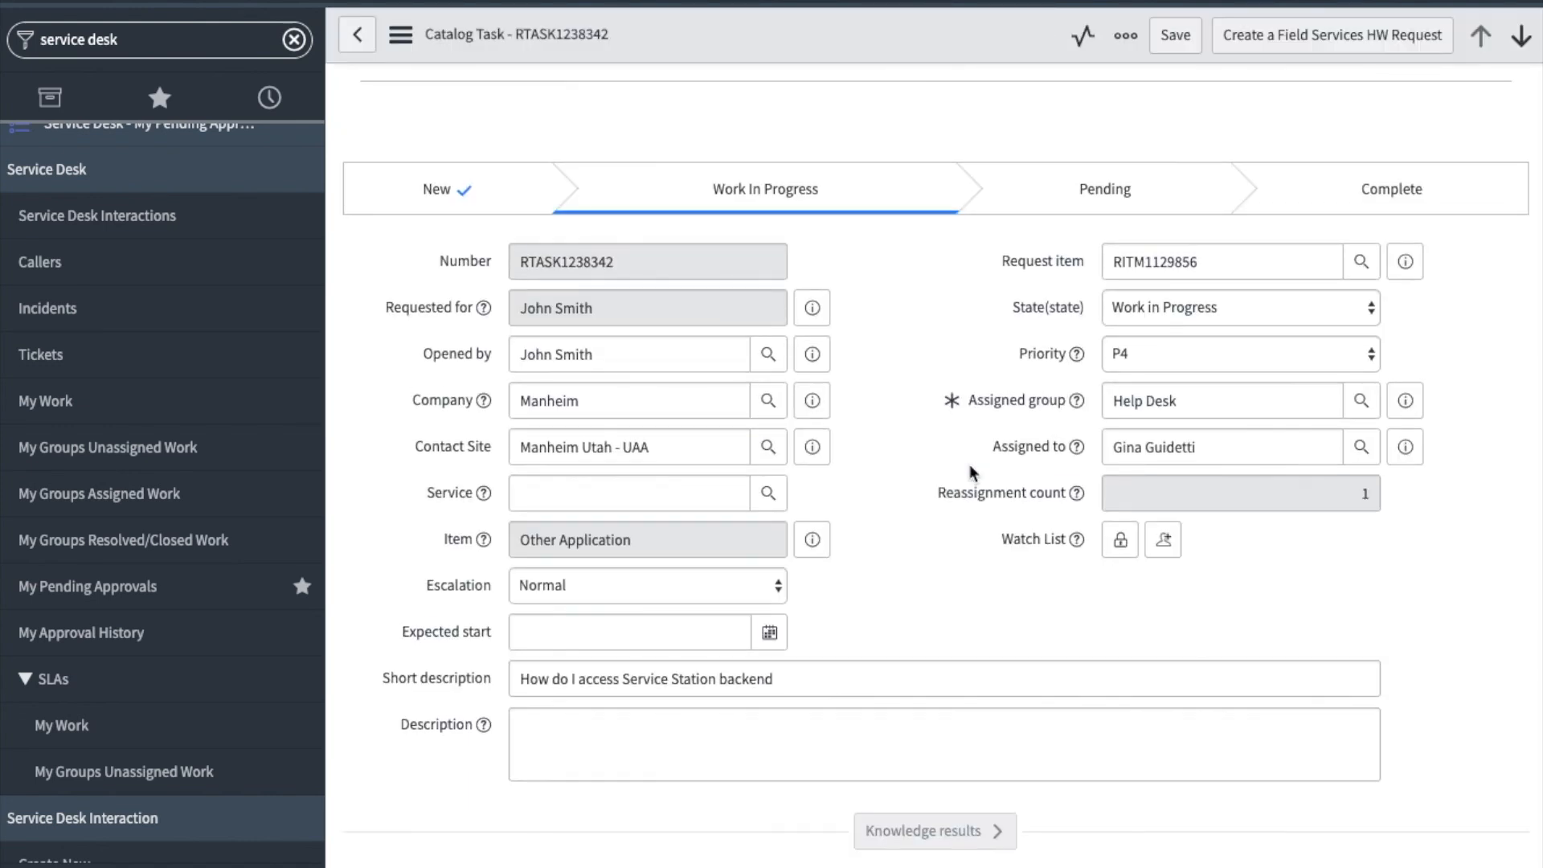
scroll(969, 465, down, 8)
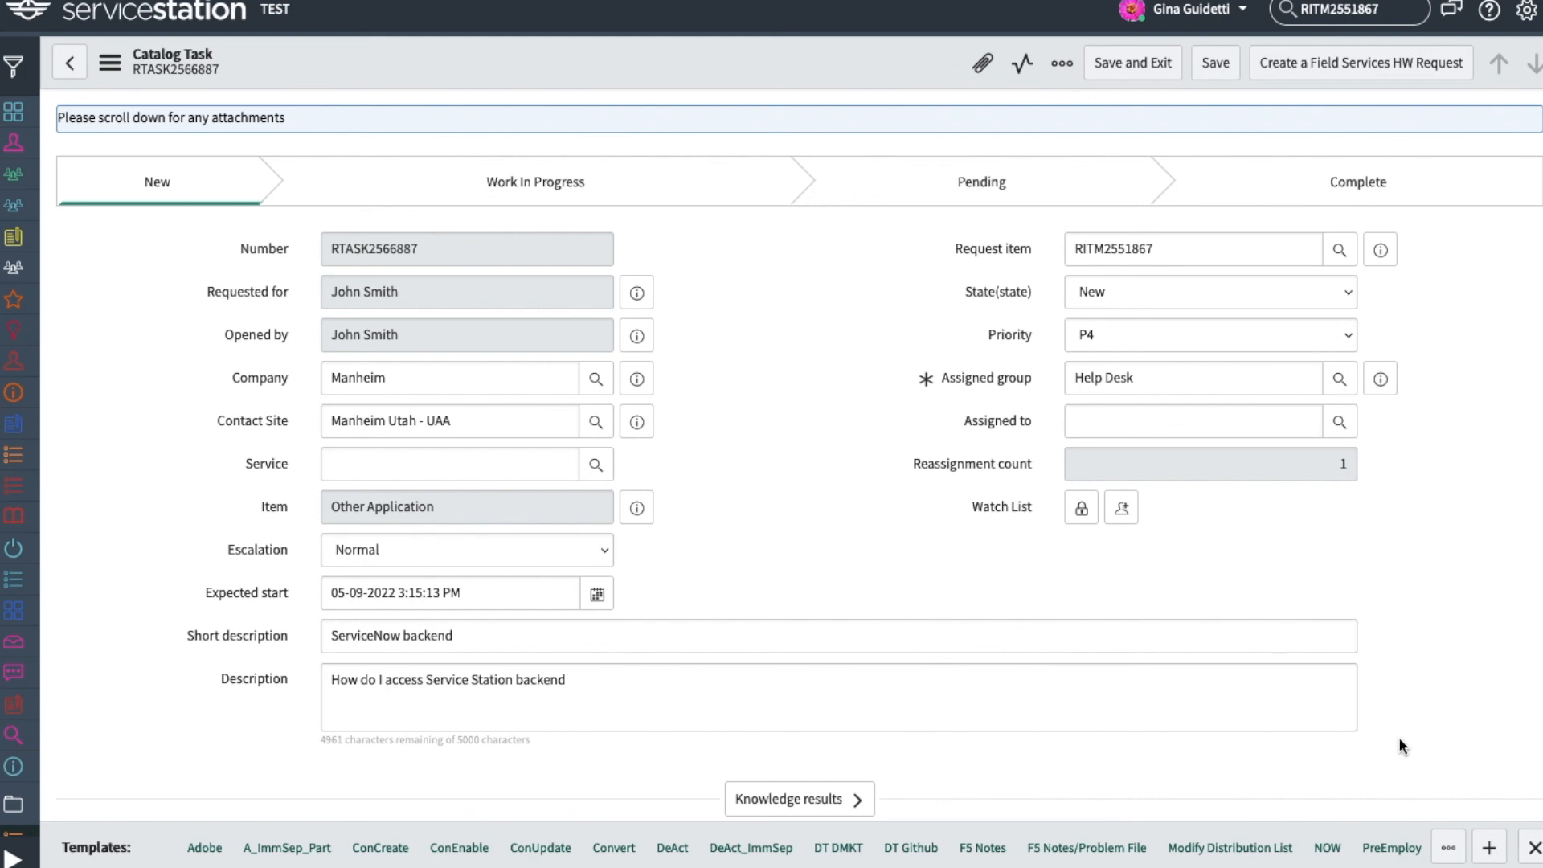
- Apply the NOW template to catalog task RTASK2566887, check the prefilled close notes and save the task
click(1327, 848)
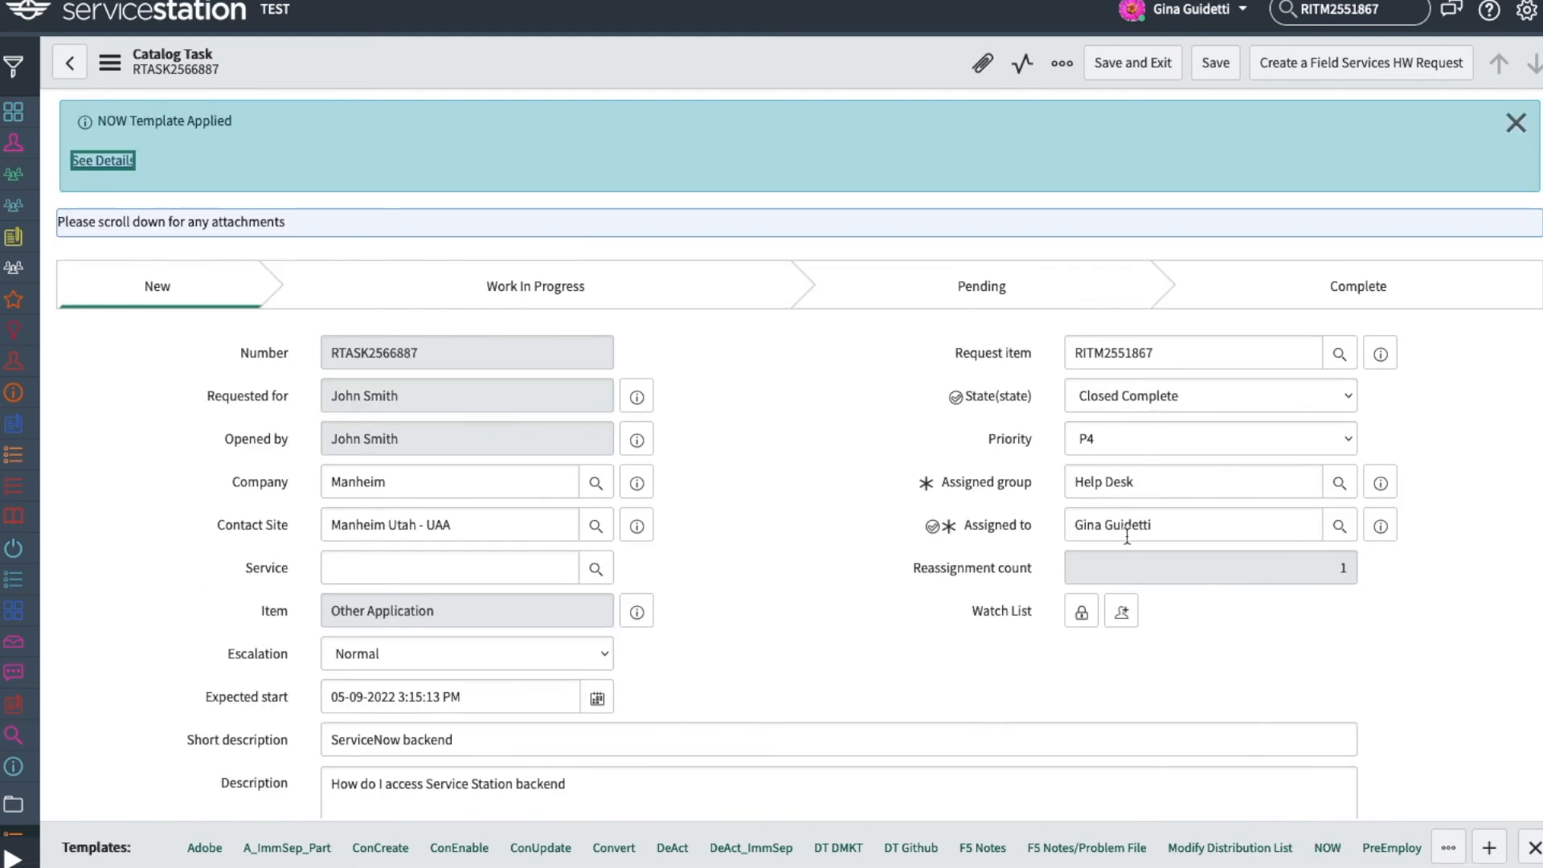
scroll(1127, 535, down, 15)
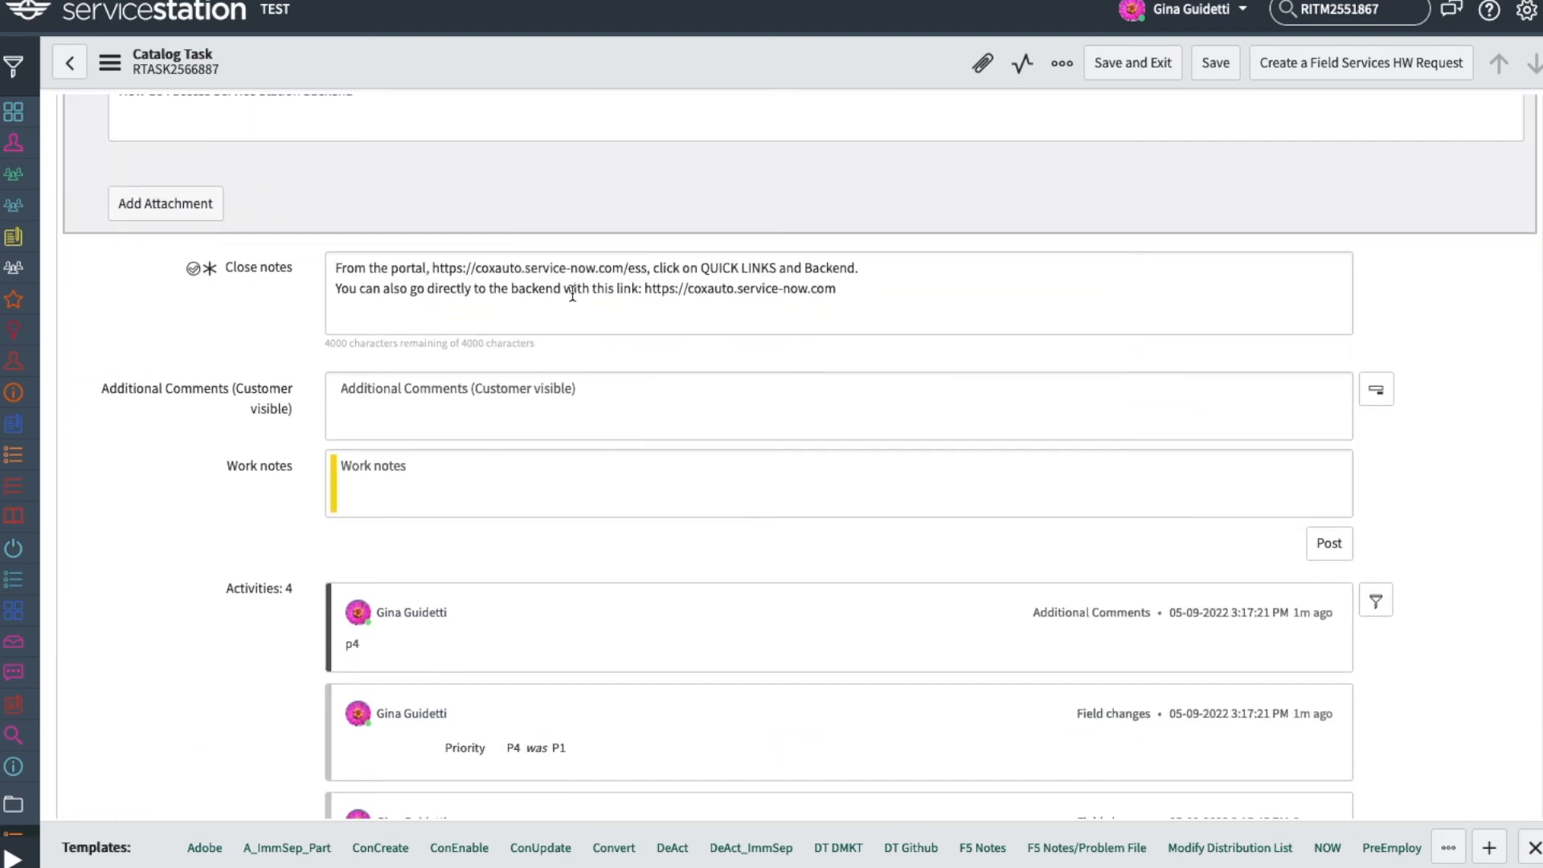
click(1211, 72)
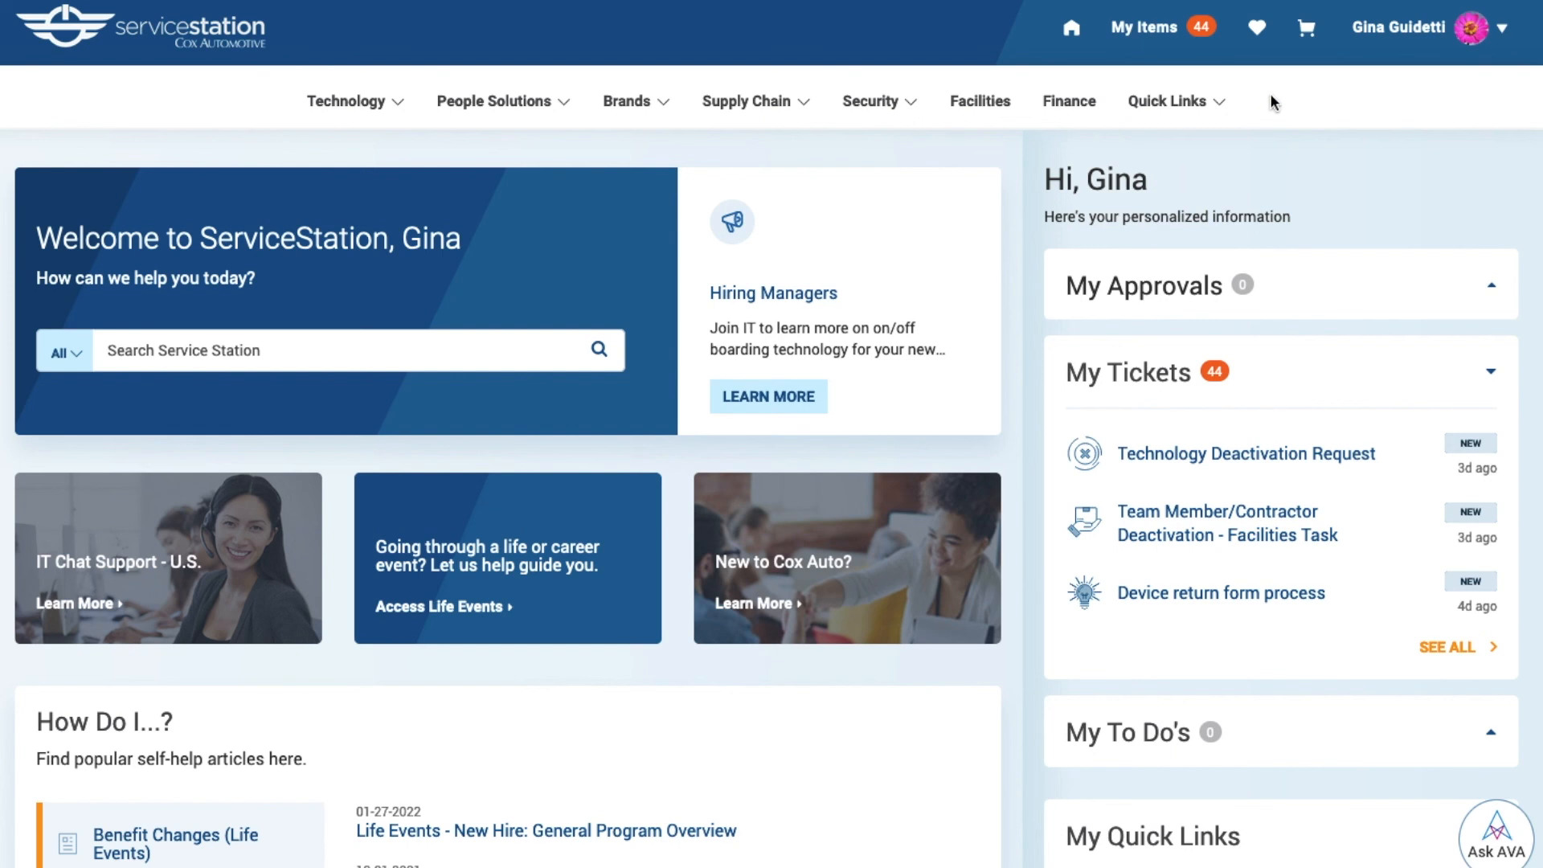
- Check the Quick Links on the Service Station portal and search the portal for "best practices"
key(Tab)
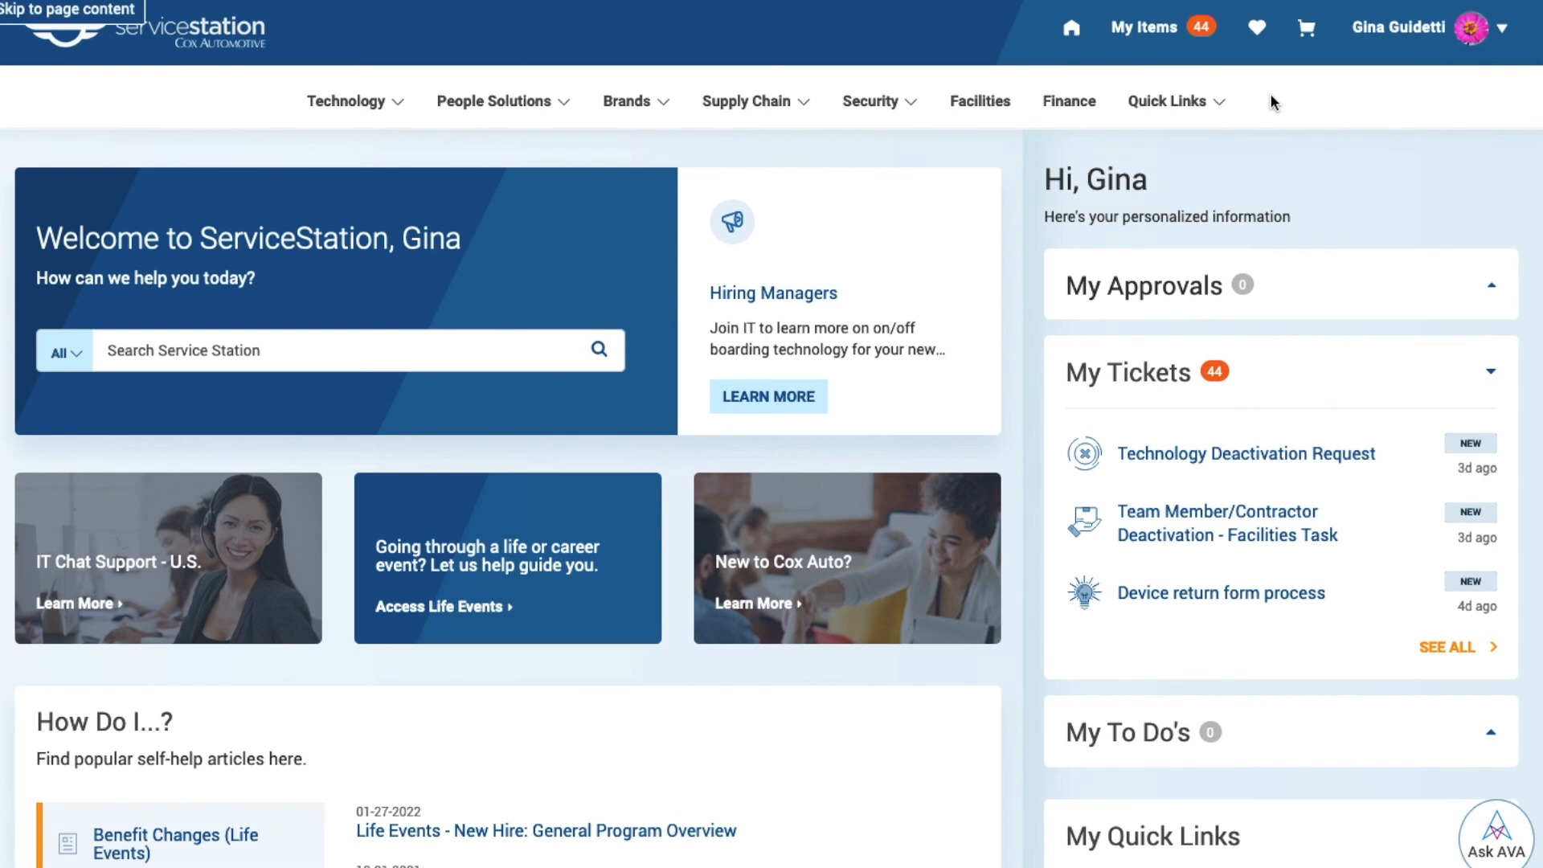
click(1188, 104)
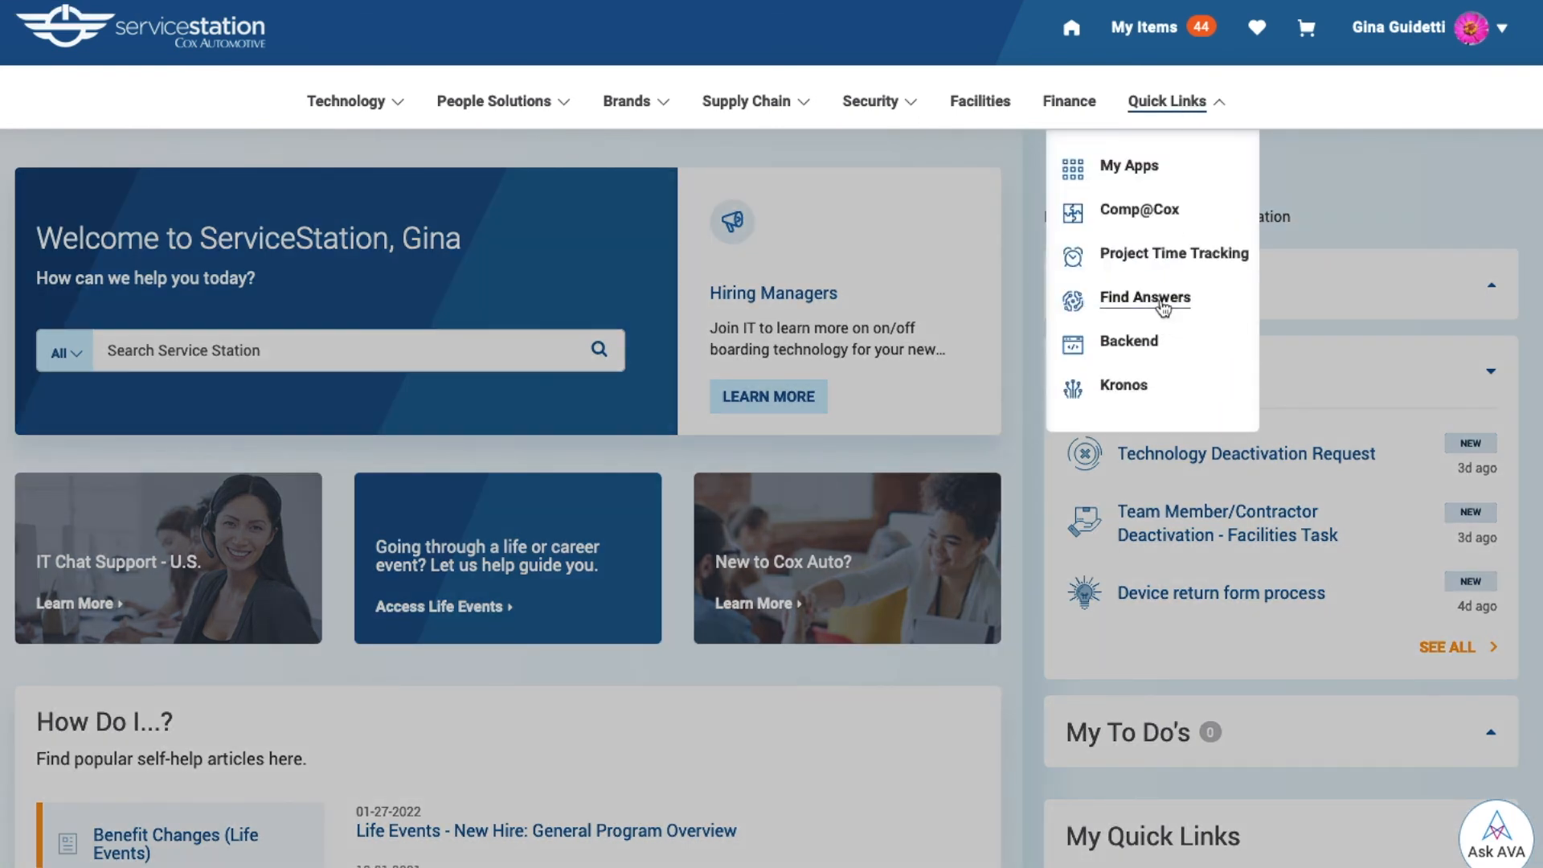
click(506, 345)
click(504, 344)
text(best pr)
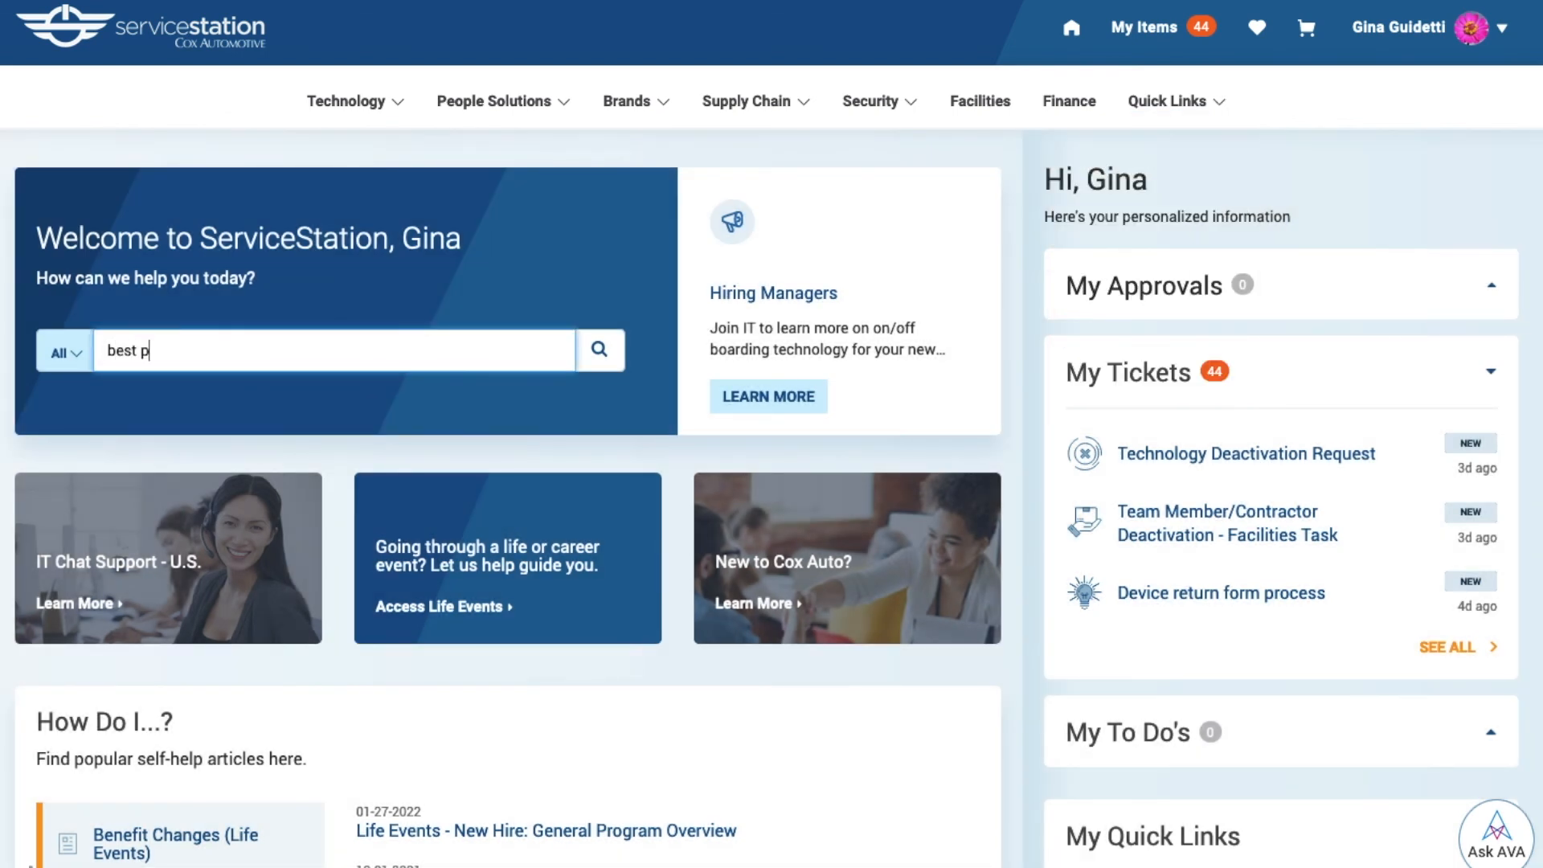
text(actice)
text(s)
key(Return)
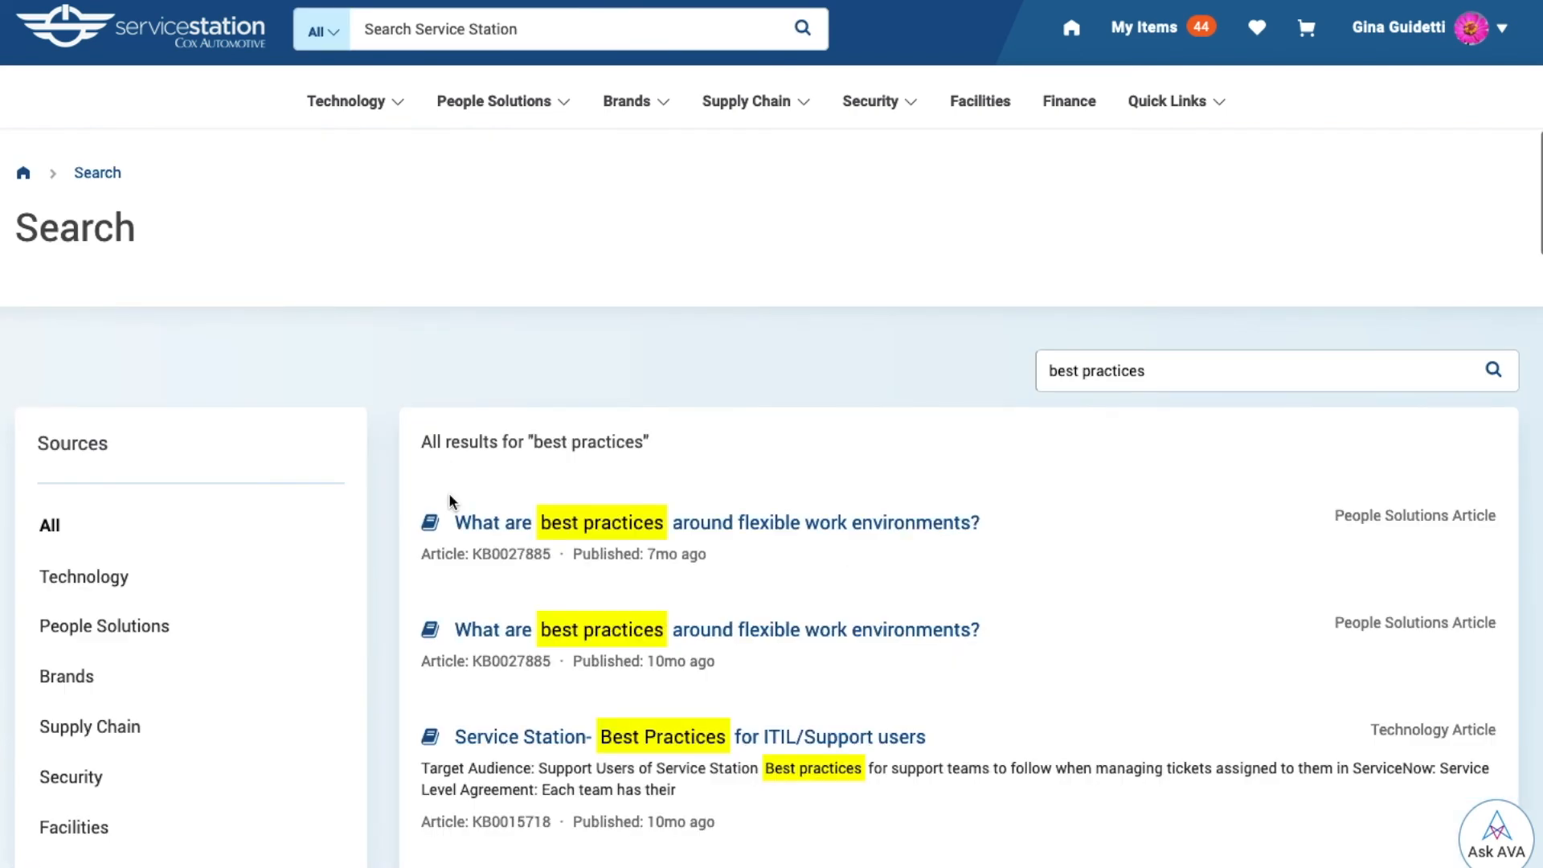
- Open the "Service Station- Best Practices for ITIL/Support users" article and review its guidance through to the additional resources
scroll(448, 493, down, 3)
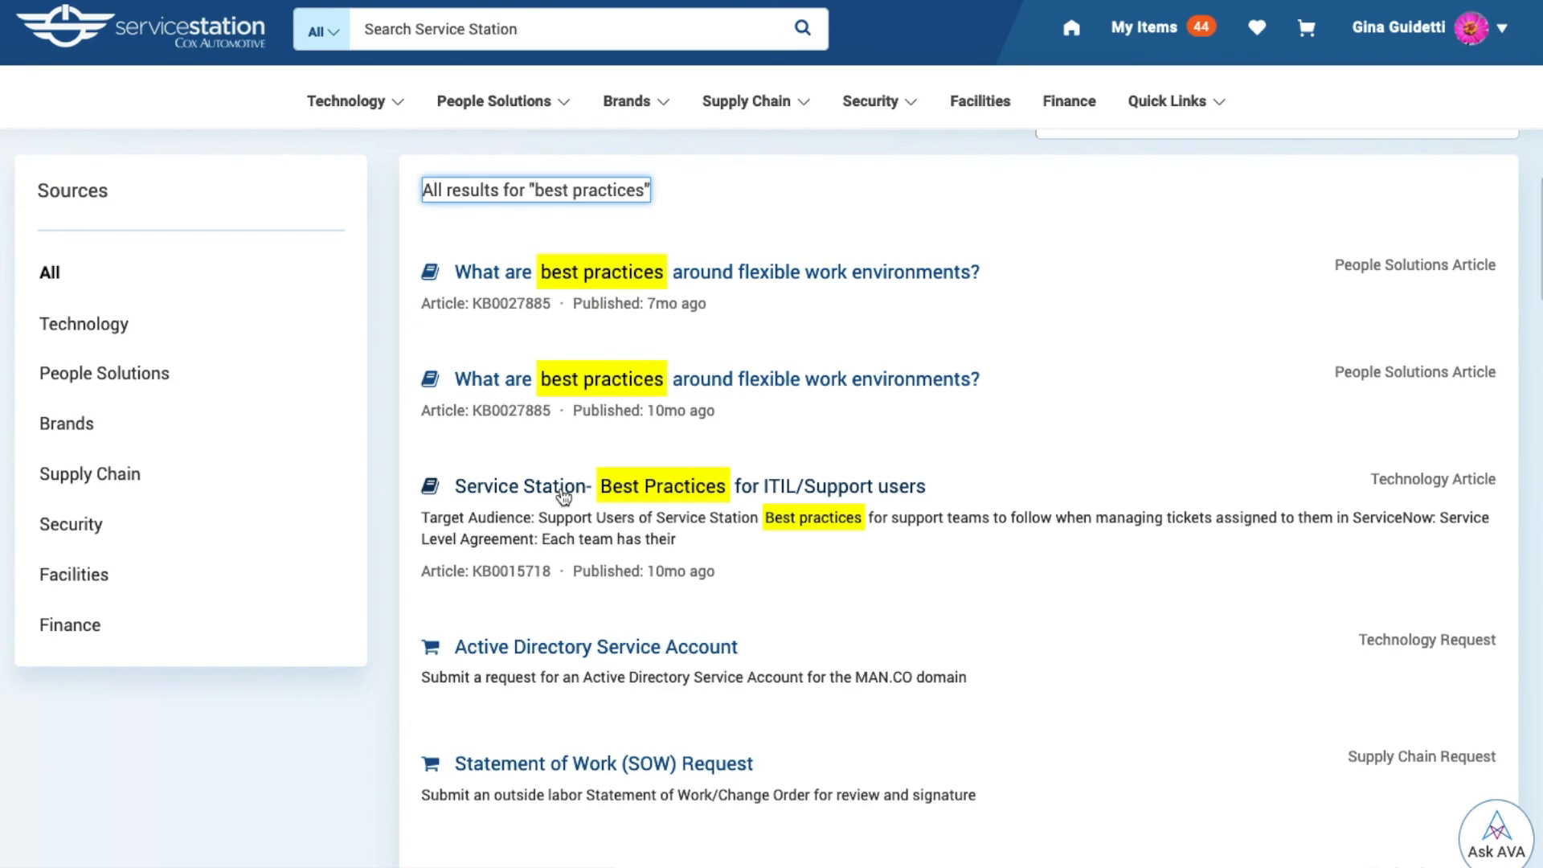
click(565, 486)
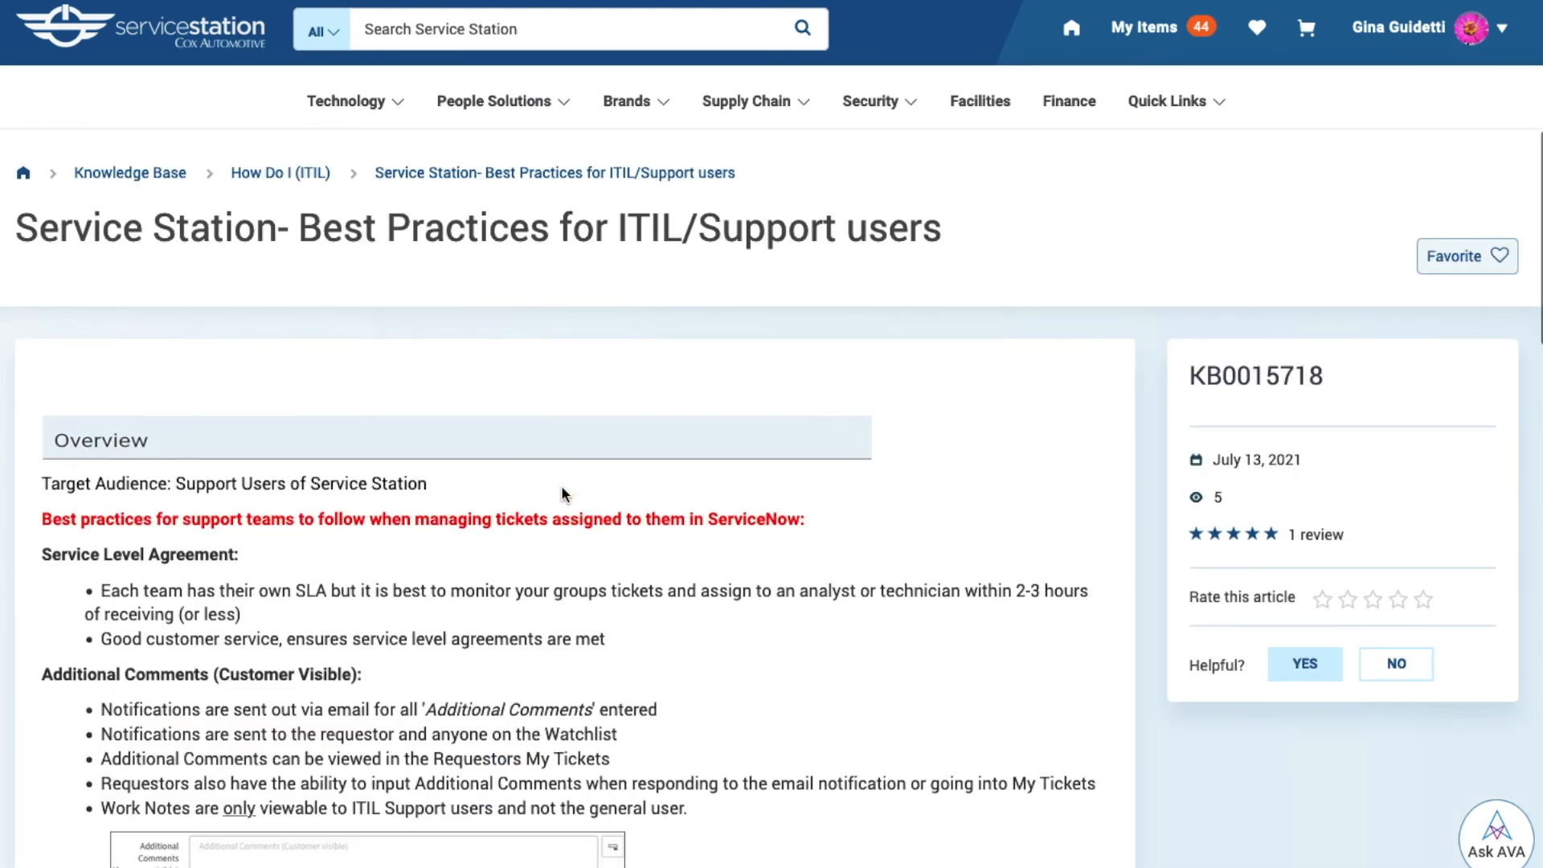
scroll(563, 492, down, 4)
scroll(561, 492, down, 13)
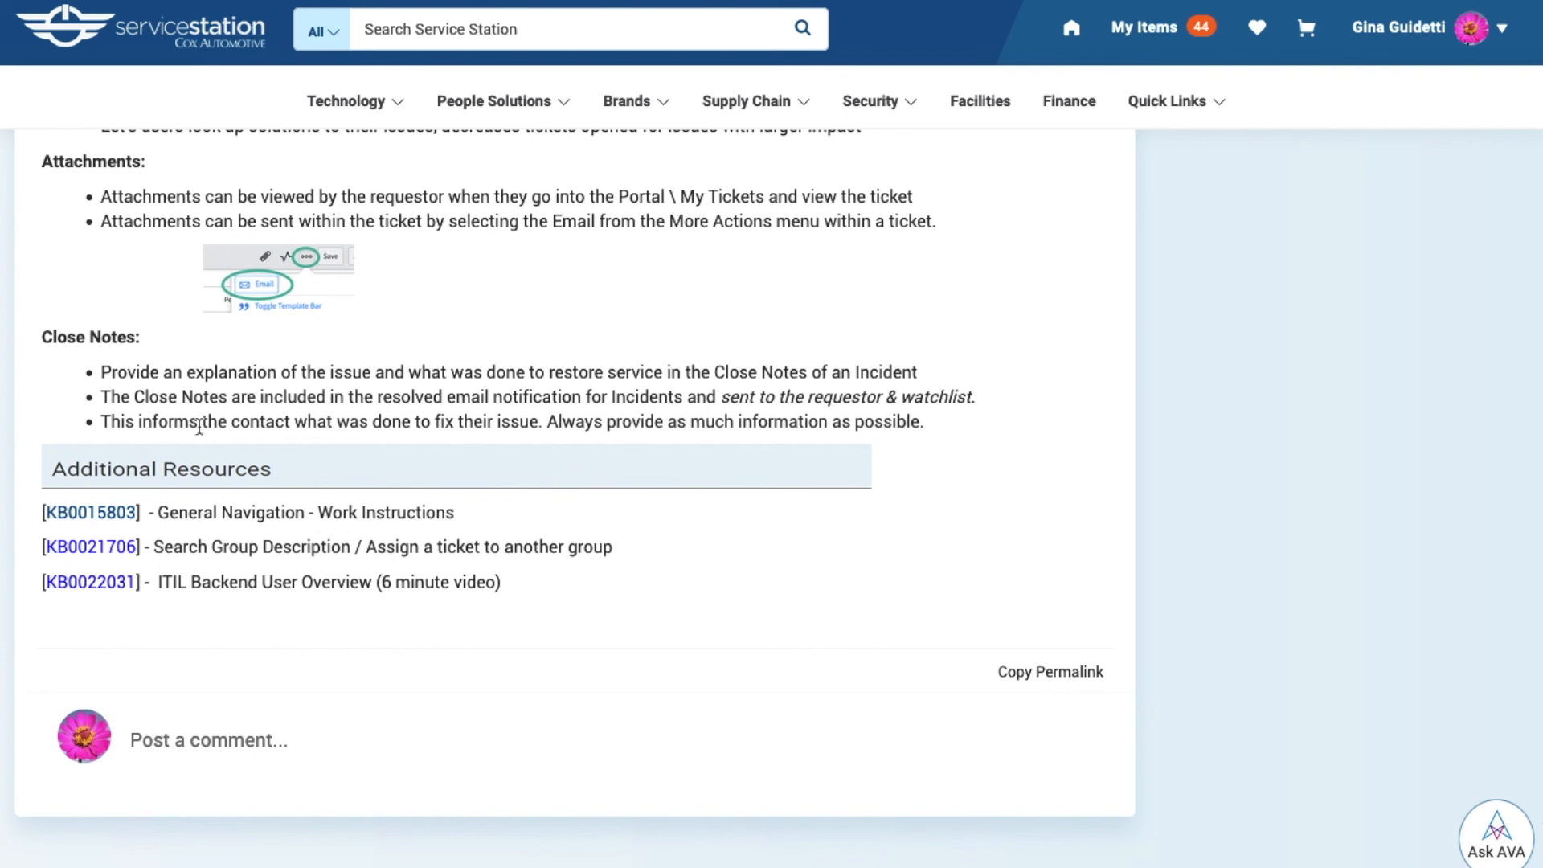
scroll(684, 507, up, 17)
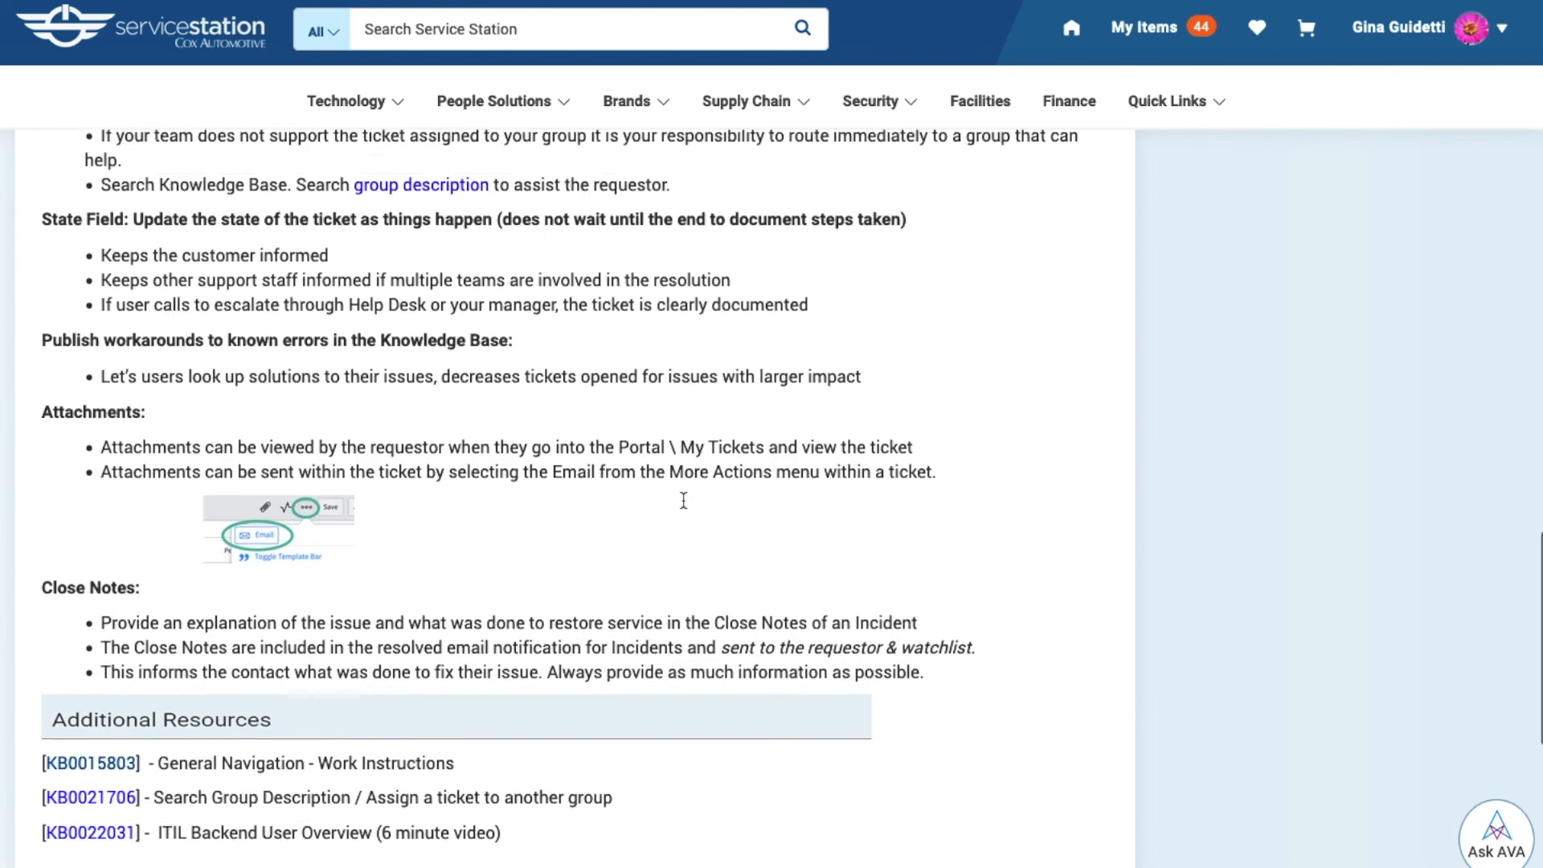